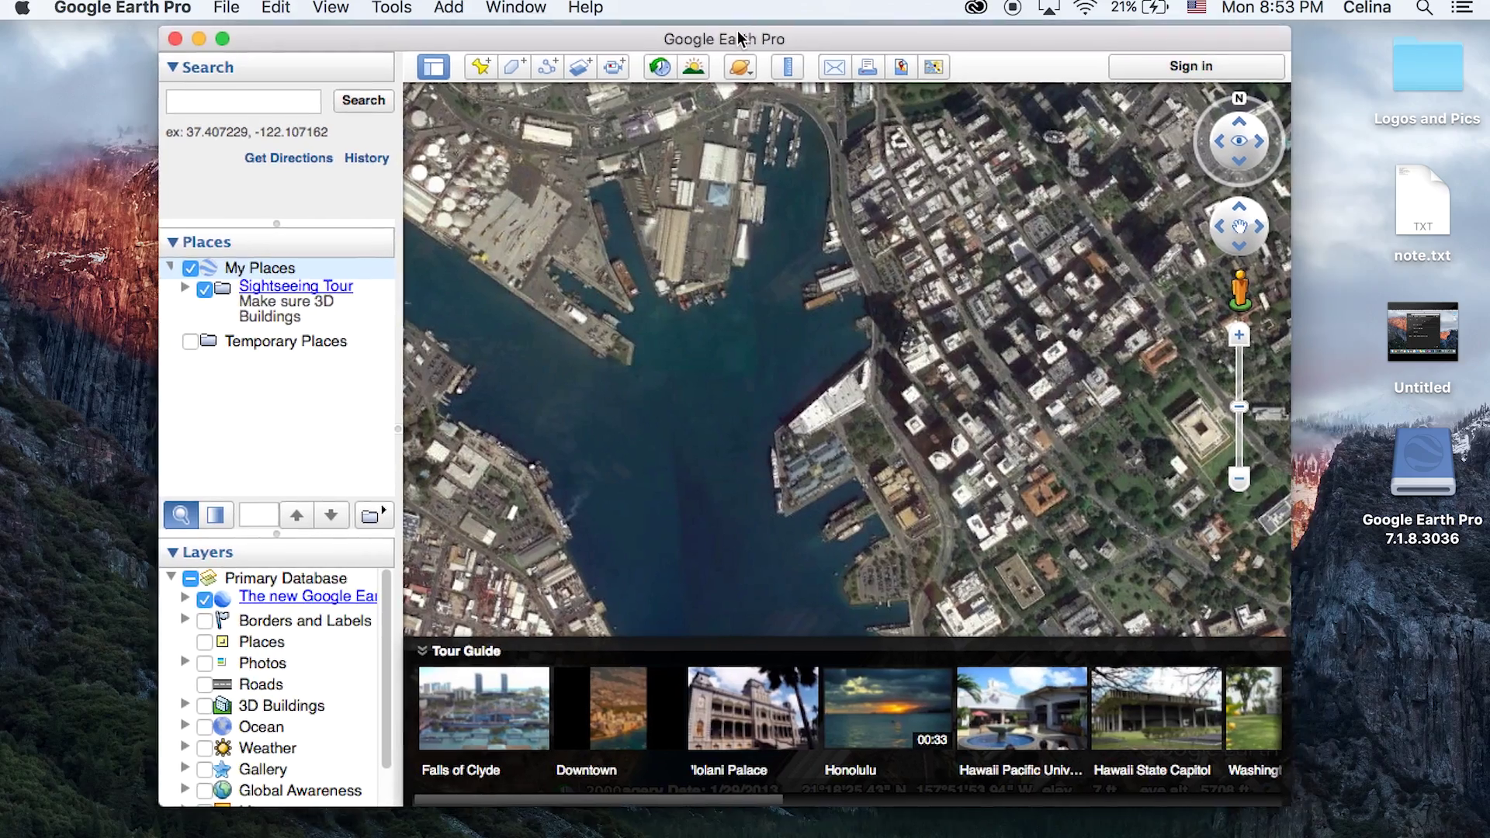
Frame the harbor and surrounding city from above in the satellite view.
scroll(894, 339, down, 5)
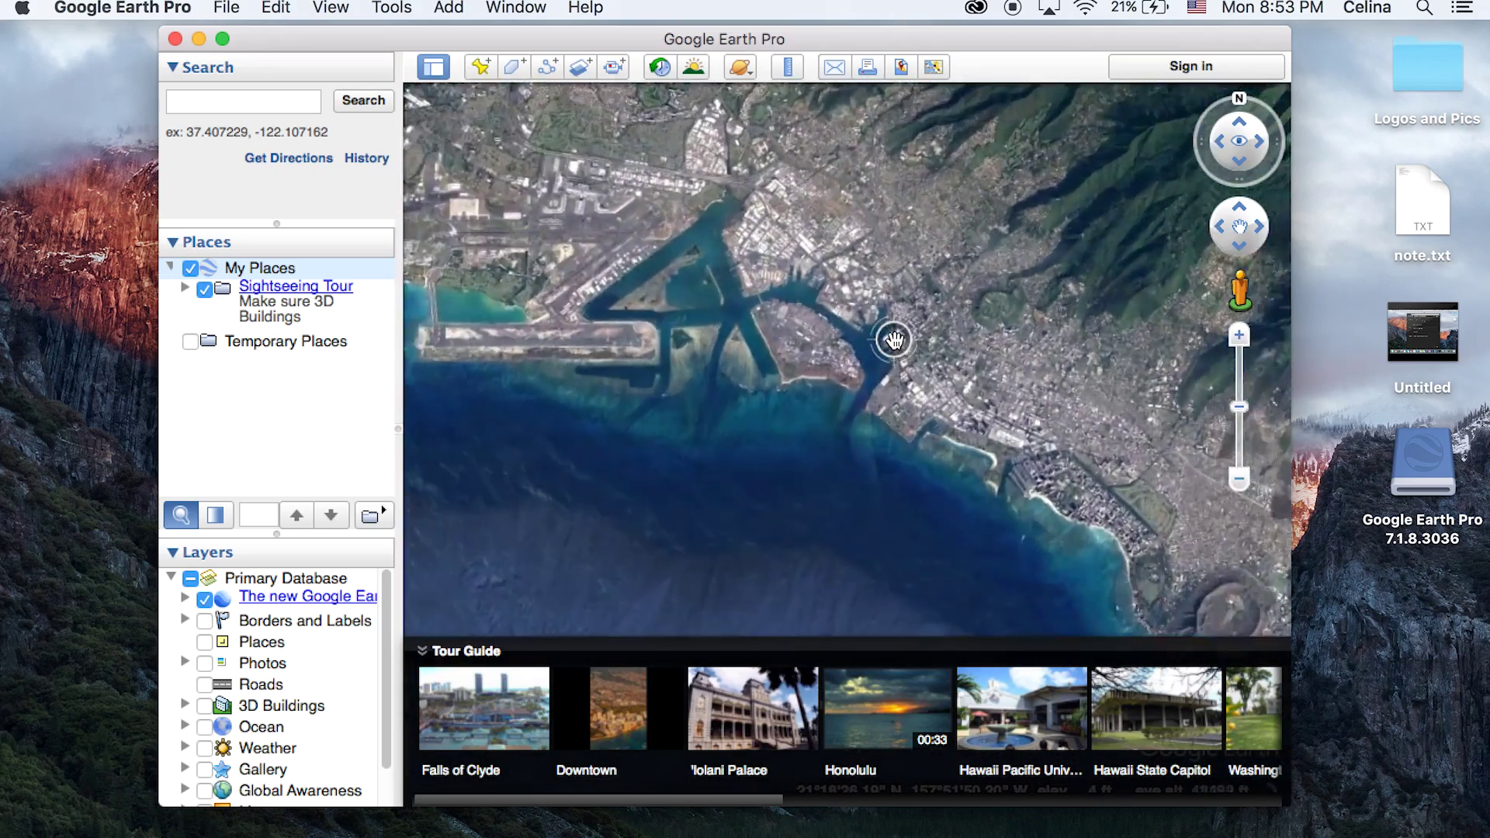
scroll(894, 339, up, 5)
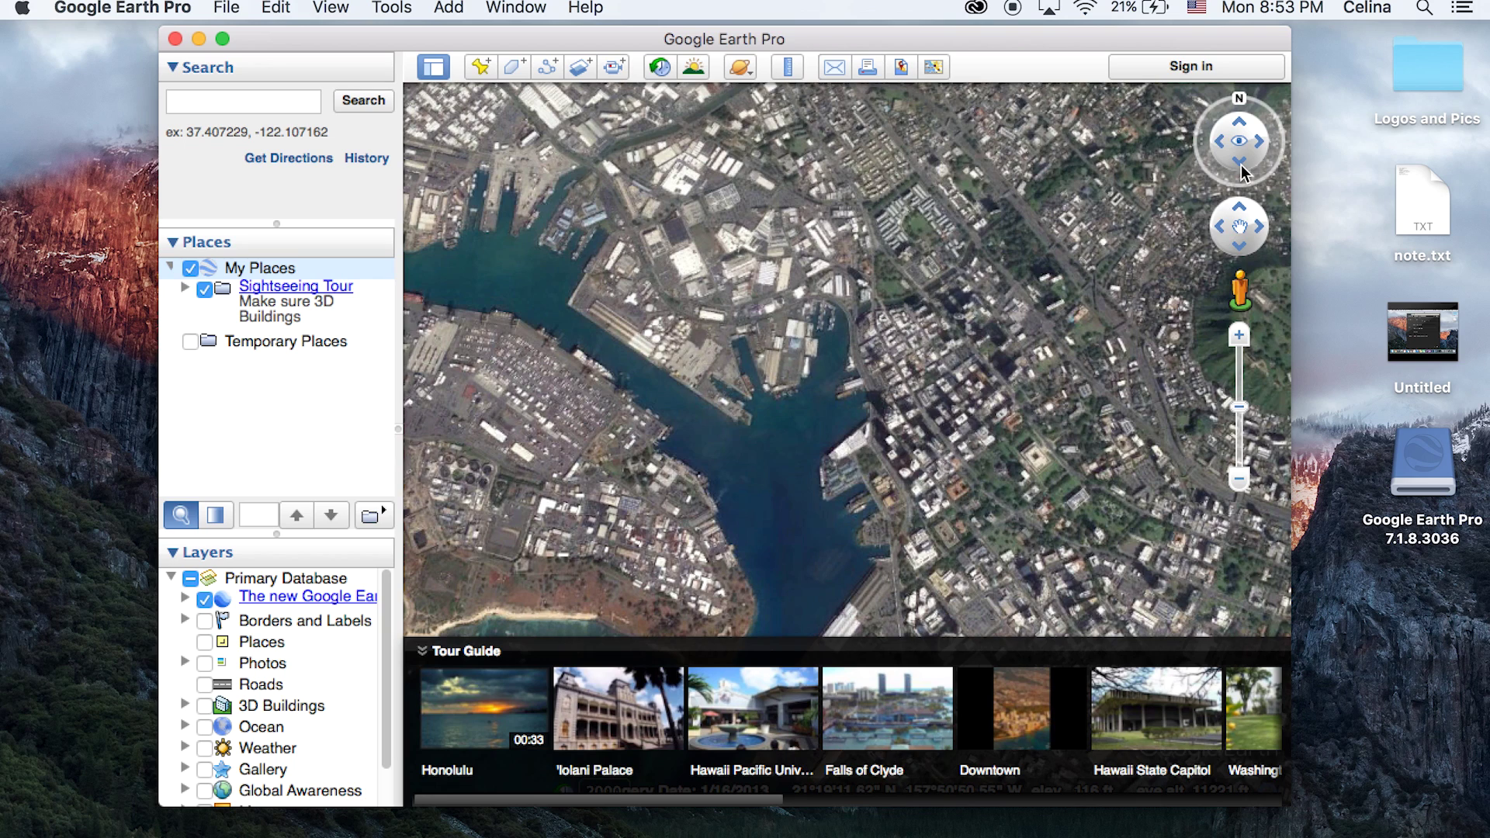
click(1240, 164)
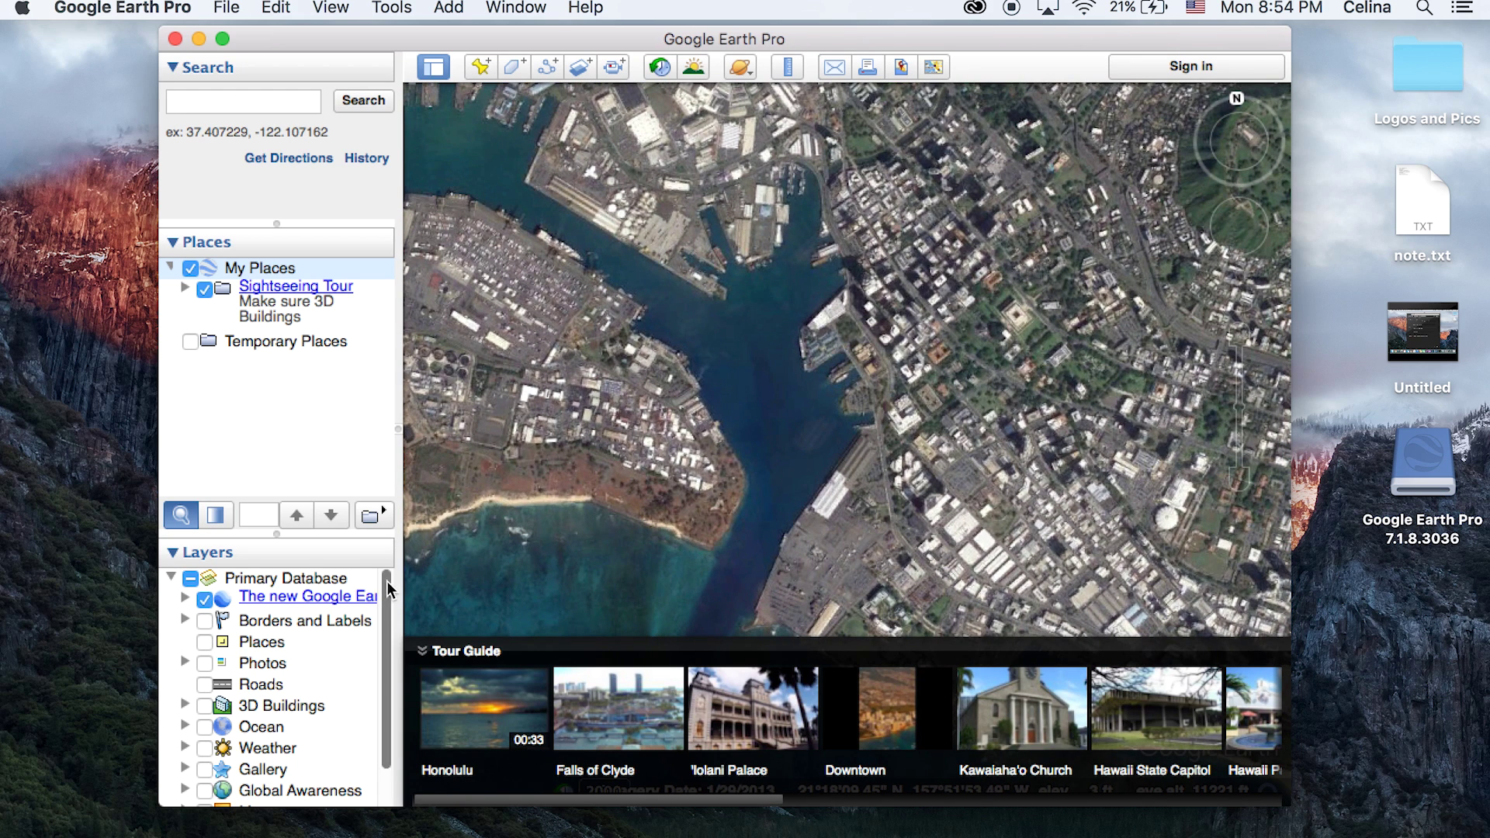
Turn the Borders and Labels and Places map layers on and back off.
scroll(386, 580, down, 1)
click(204, 599)
click(204, 621)
click(204, 599)
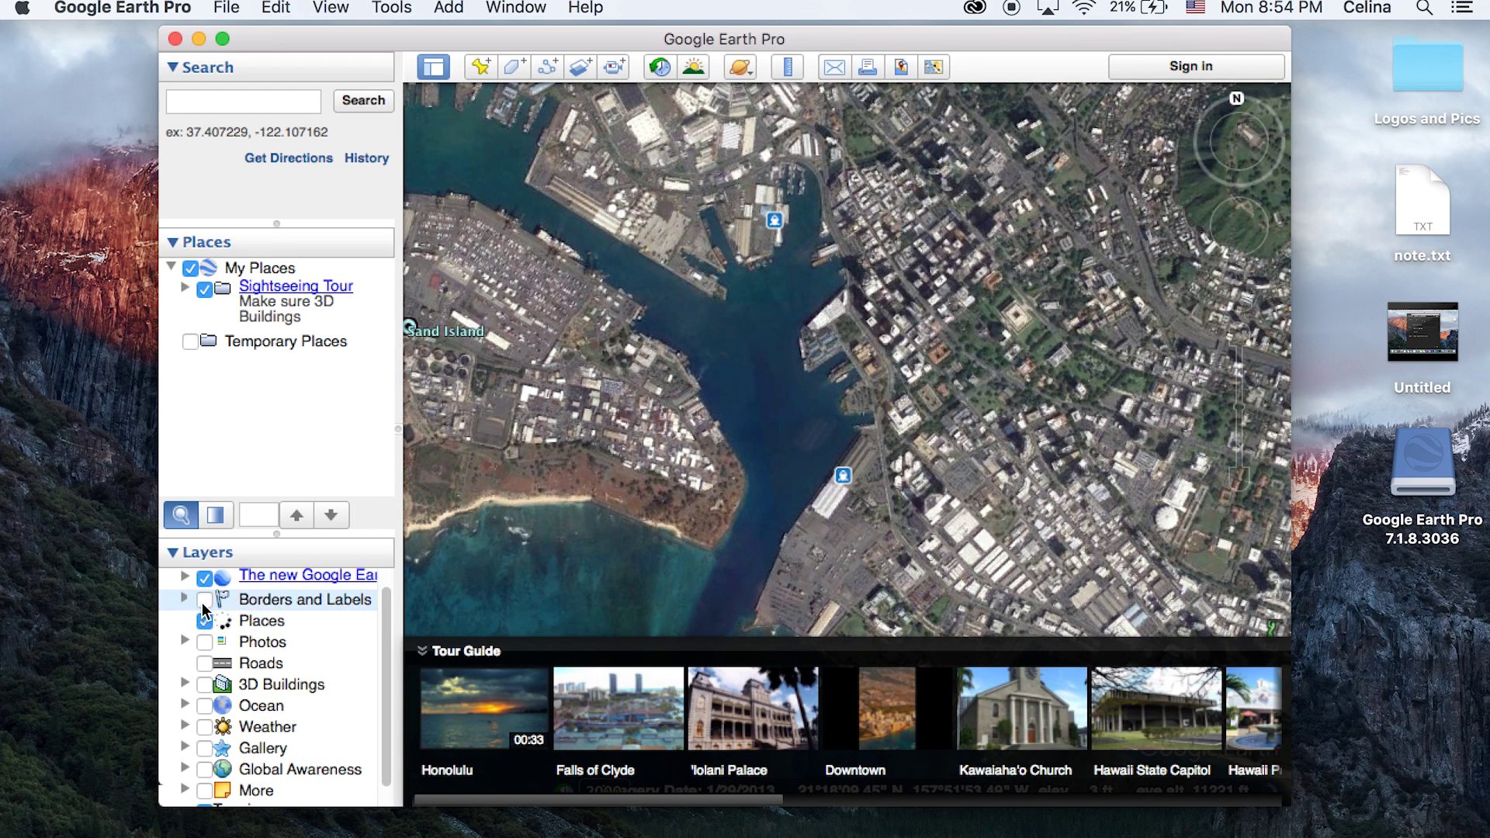
click(204, 621)
Start saving the wide harbor view as an image with the resolution set to 1920x1080 (1080 HD).
scroll(776, 372, up, 5)
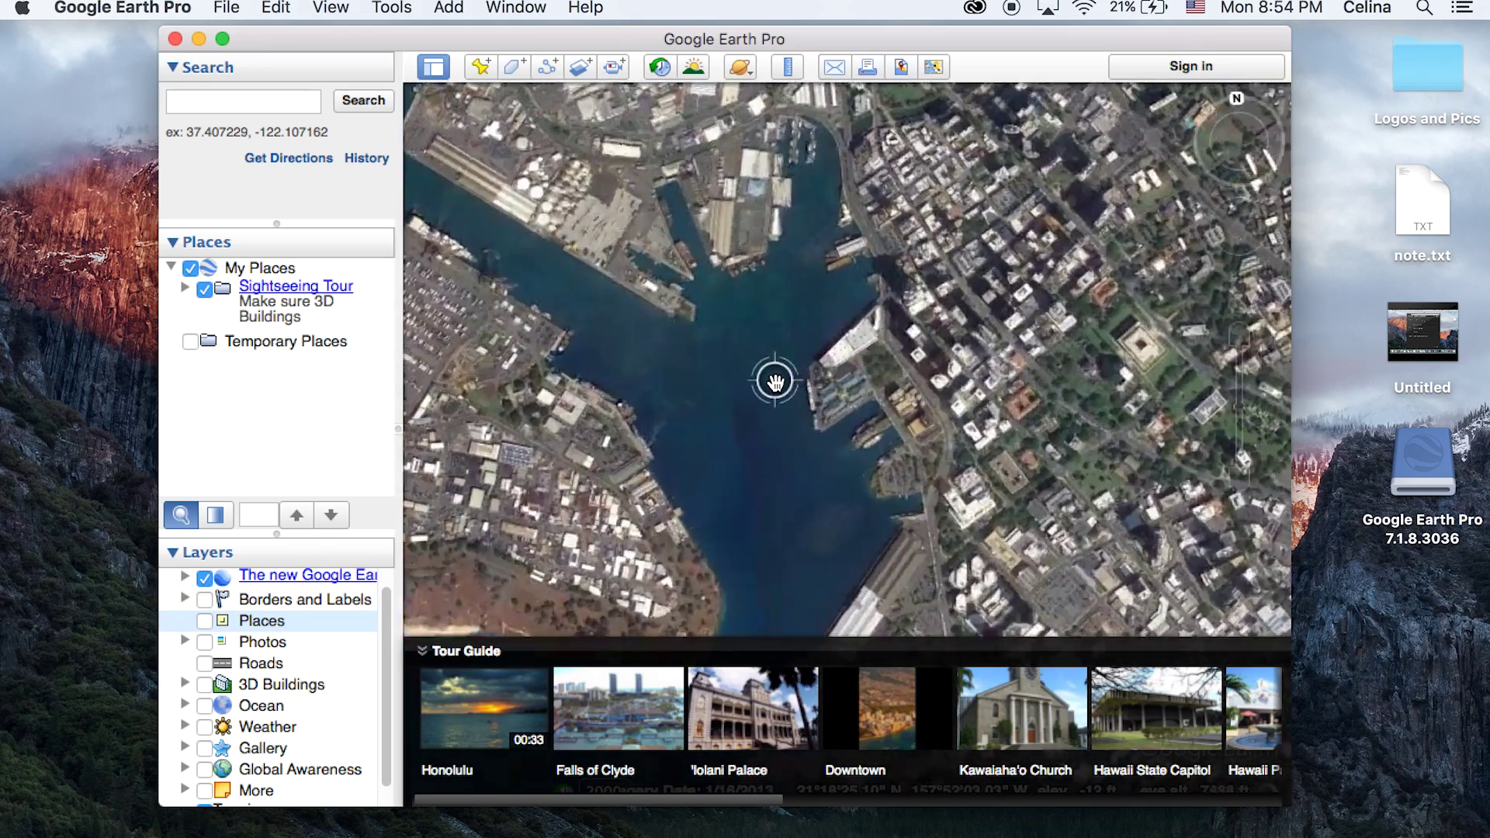
scroll(776, 377, down, 5)
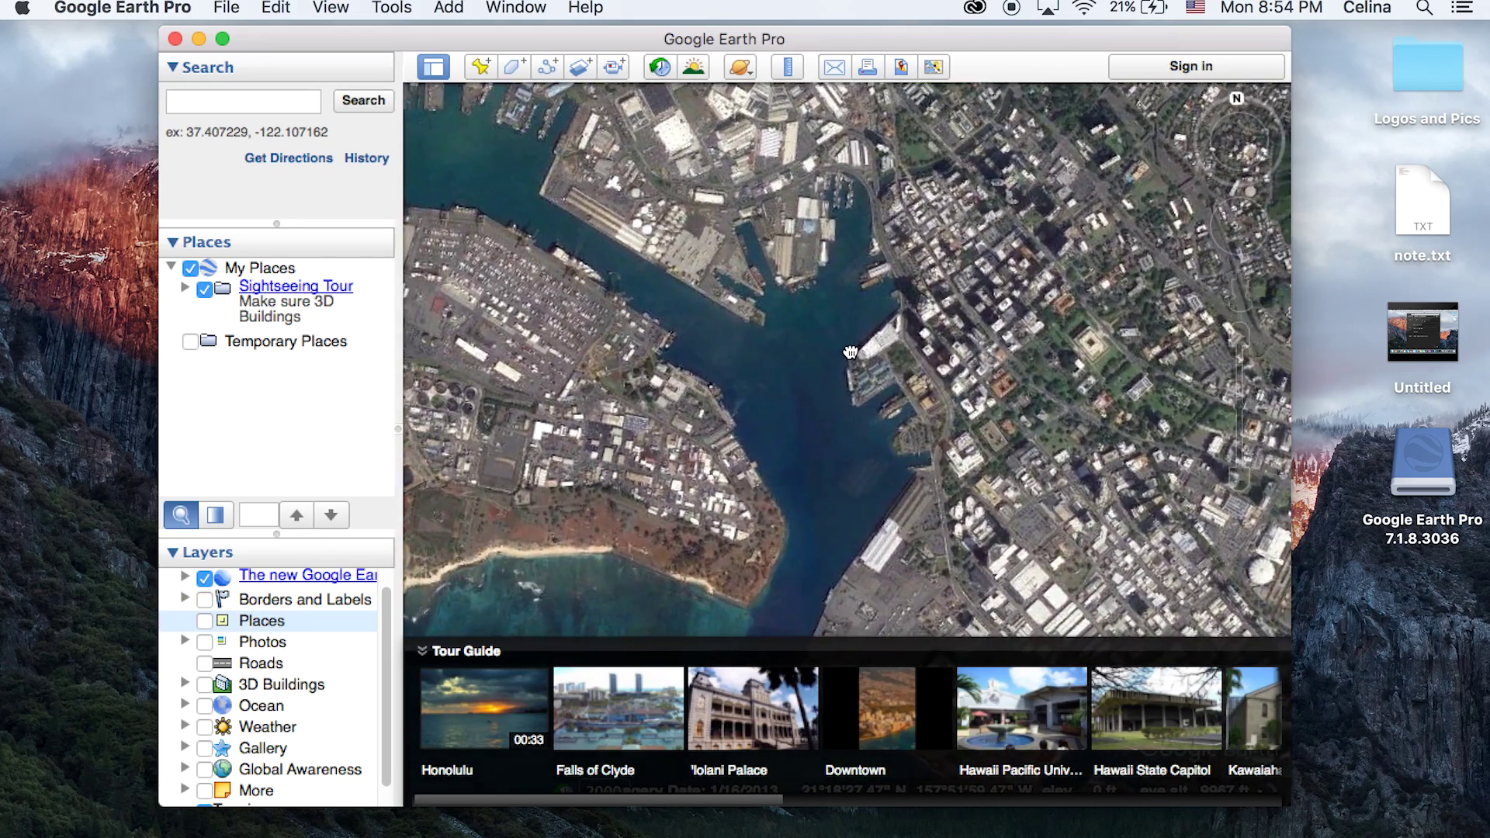
click(227, 7)
mouse_move(273, 60)
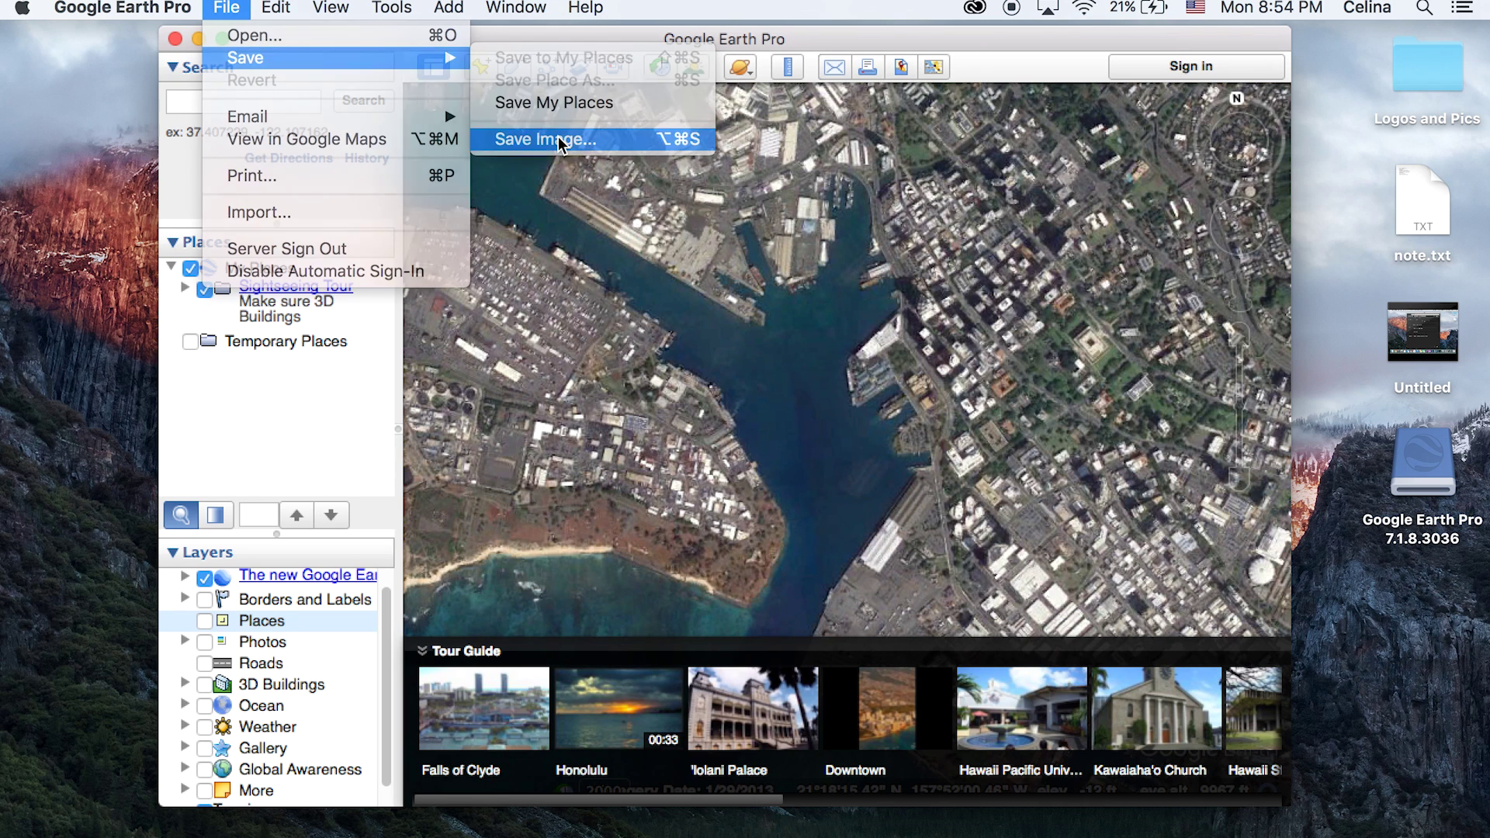
click(554, 138)
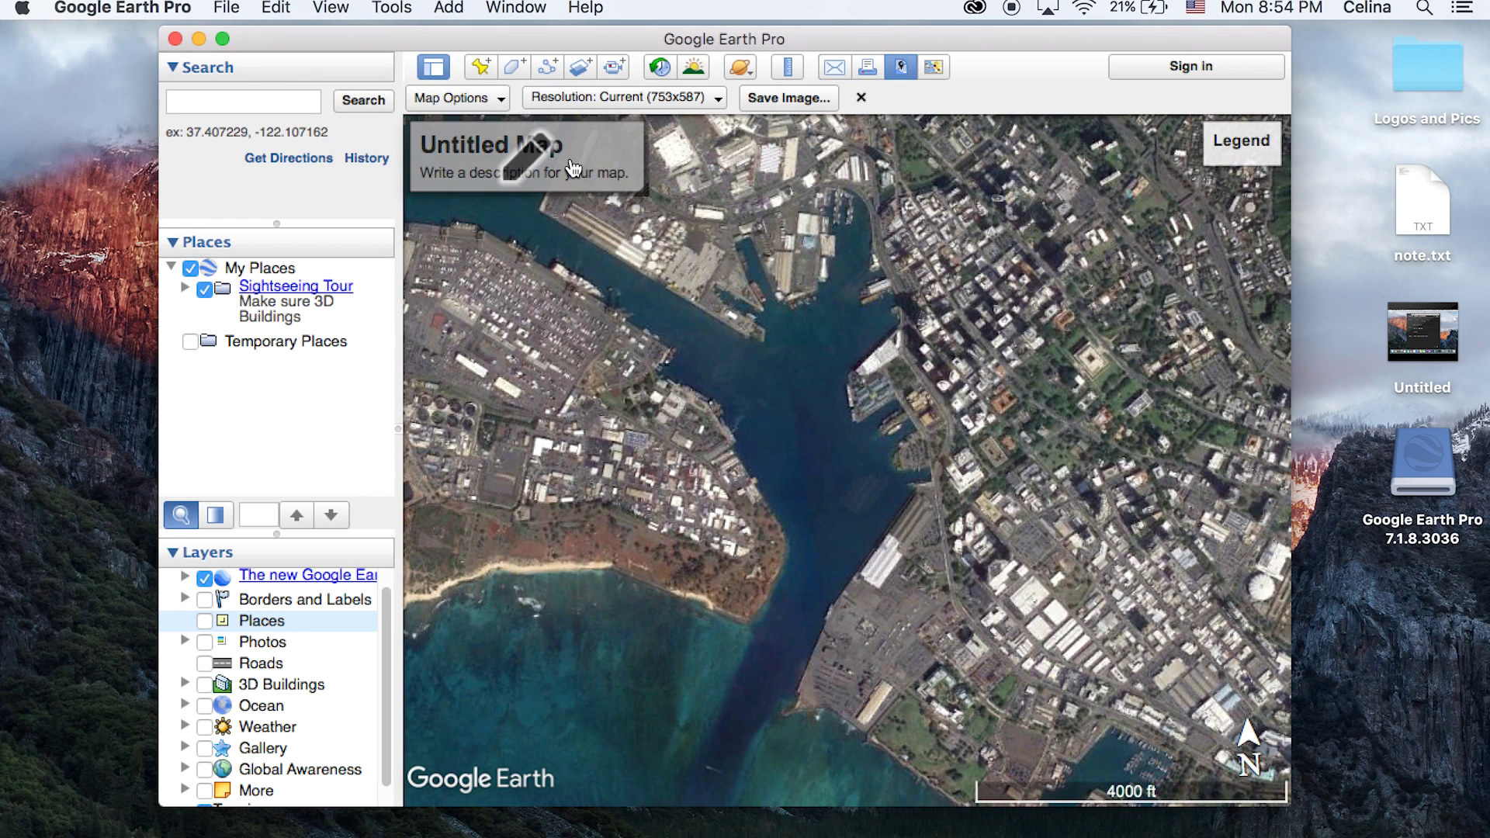
click(673, 96)
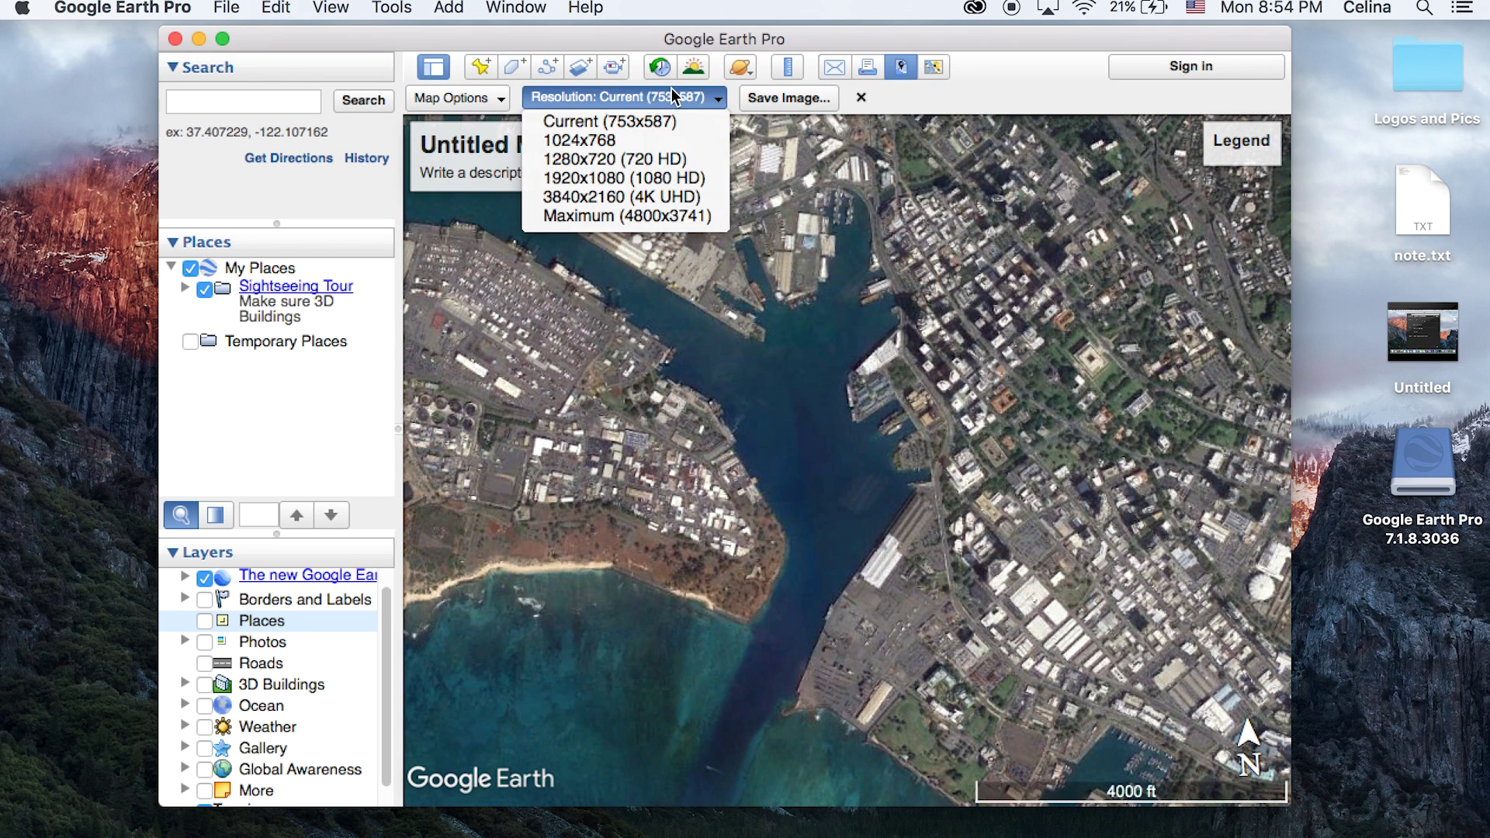
click(647, 184)
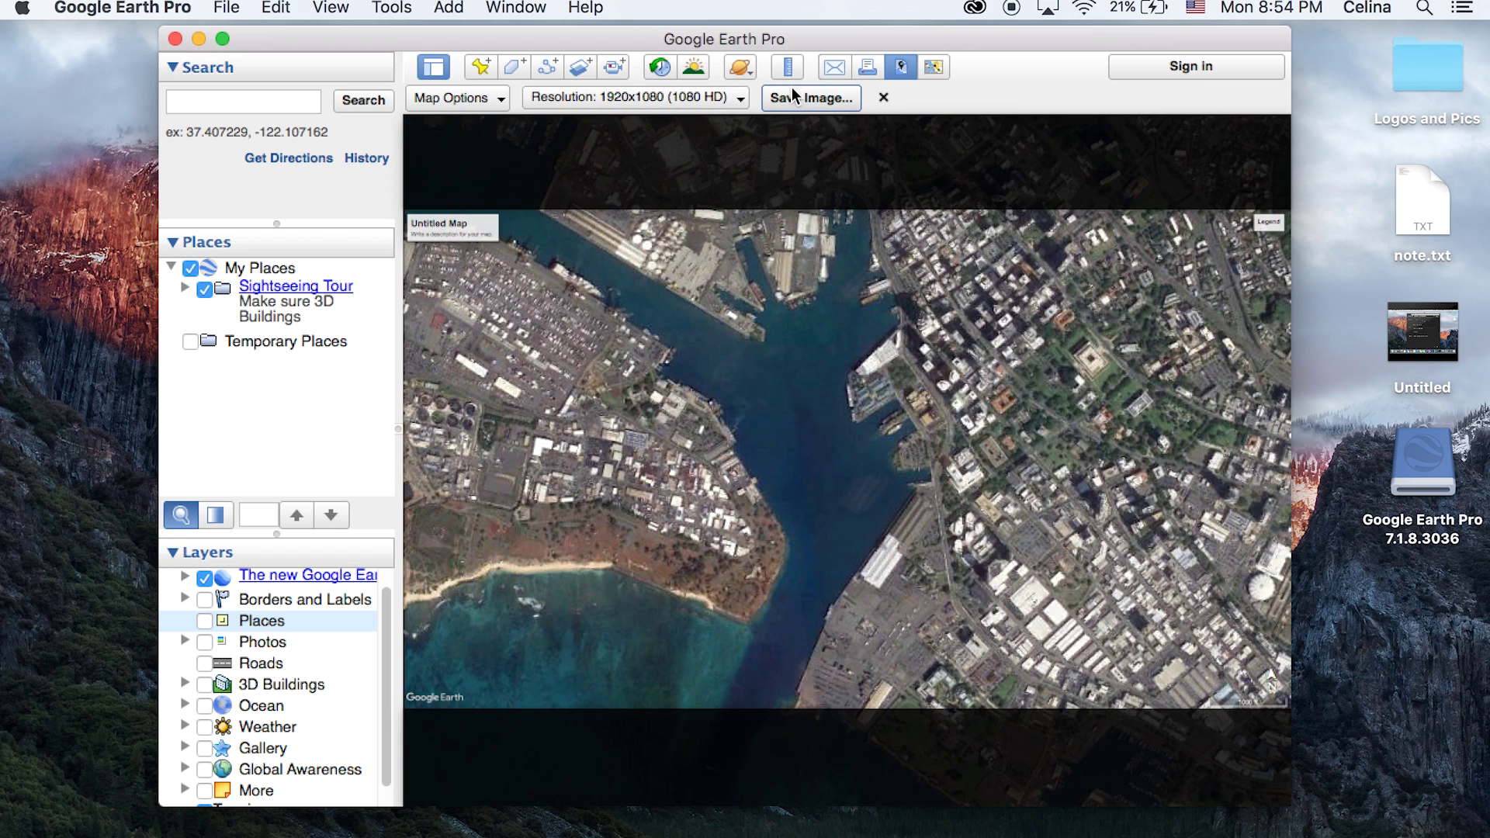
Adjust the harbor framing slightly and save the map image to the Desktop as 1.
drag(827, 254, 823, 297)
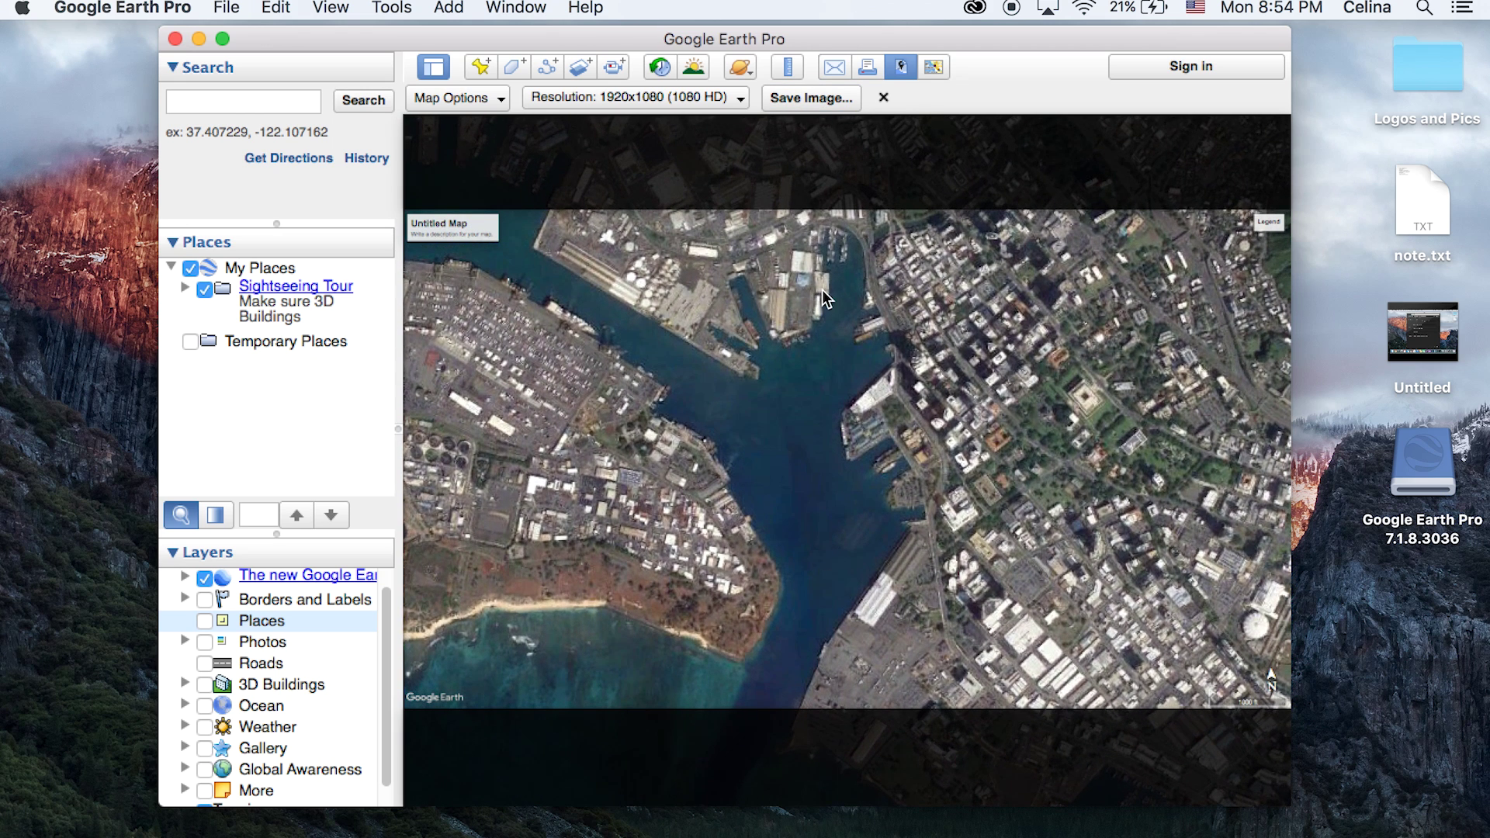
click(797, 99)
key(super+d)
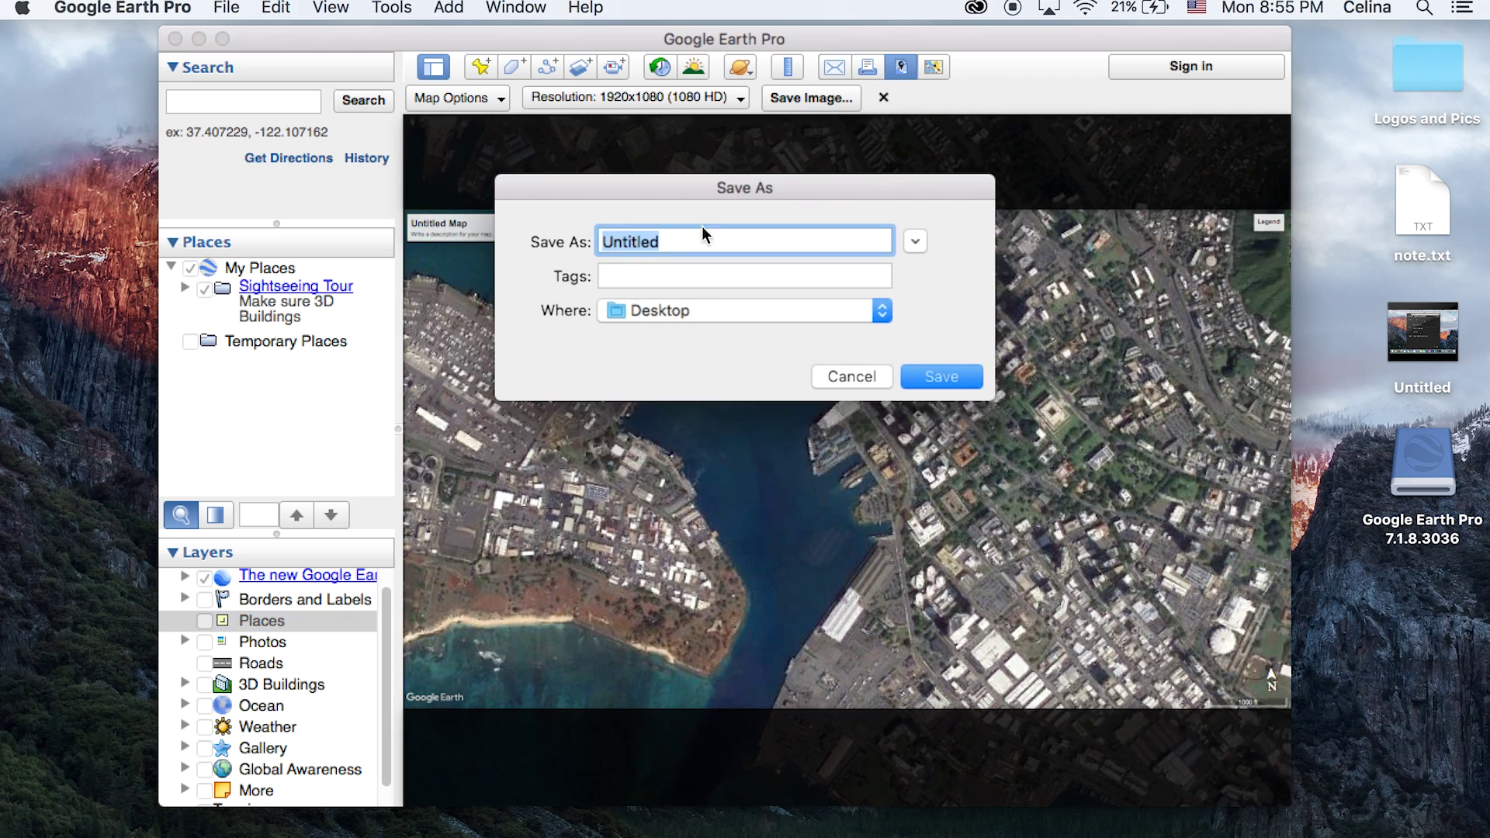
text(1)
click(948, 380)
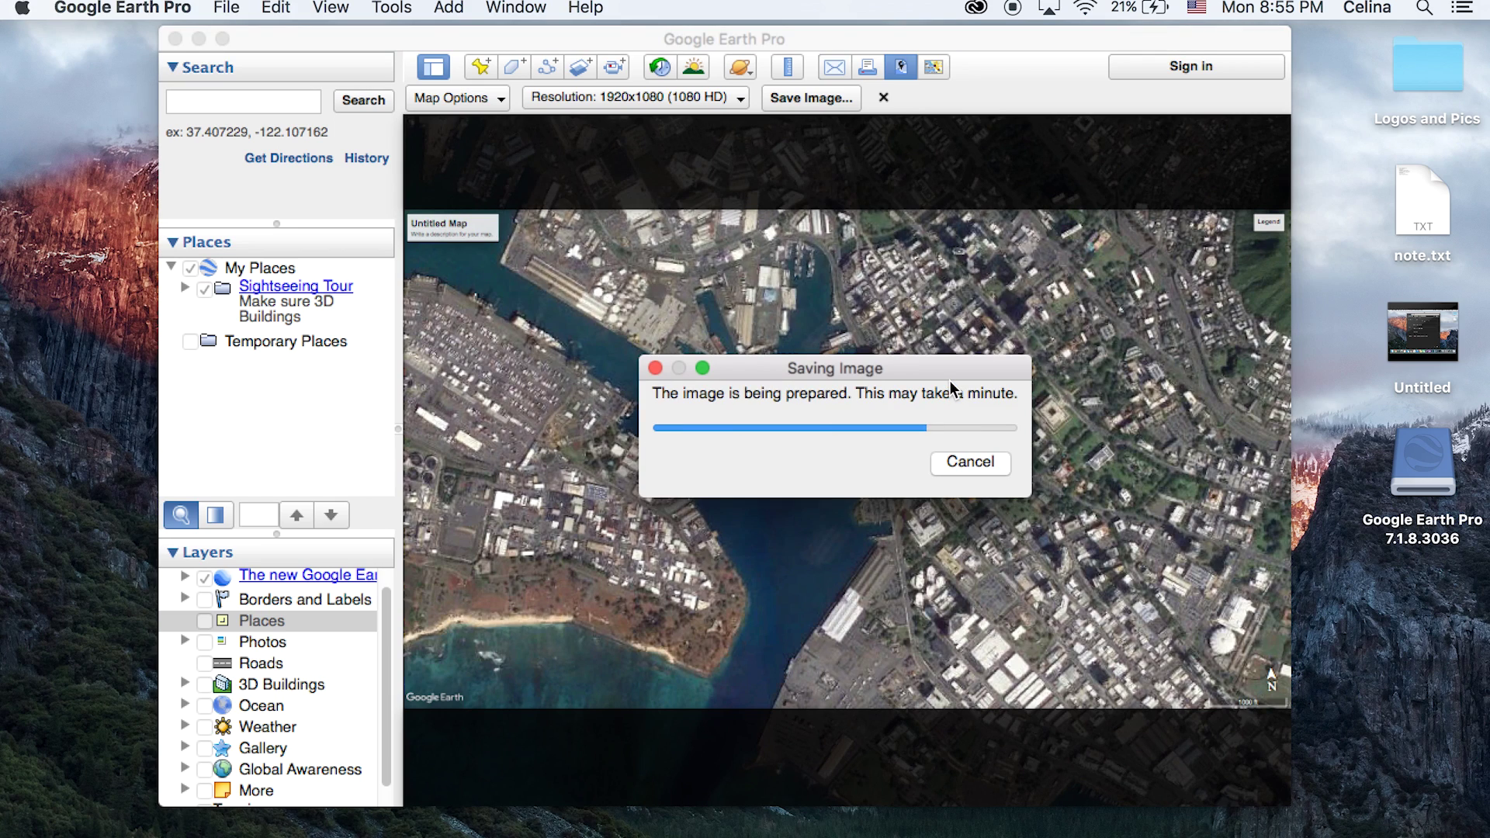
Move in closer on the harbor water and save that view to the Desktop as 2.
drag(1023, 329, 954, 407)
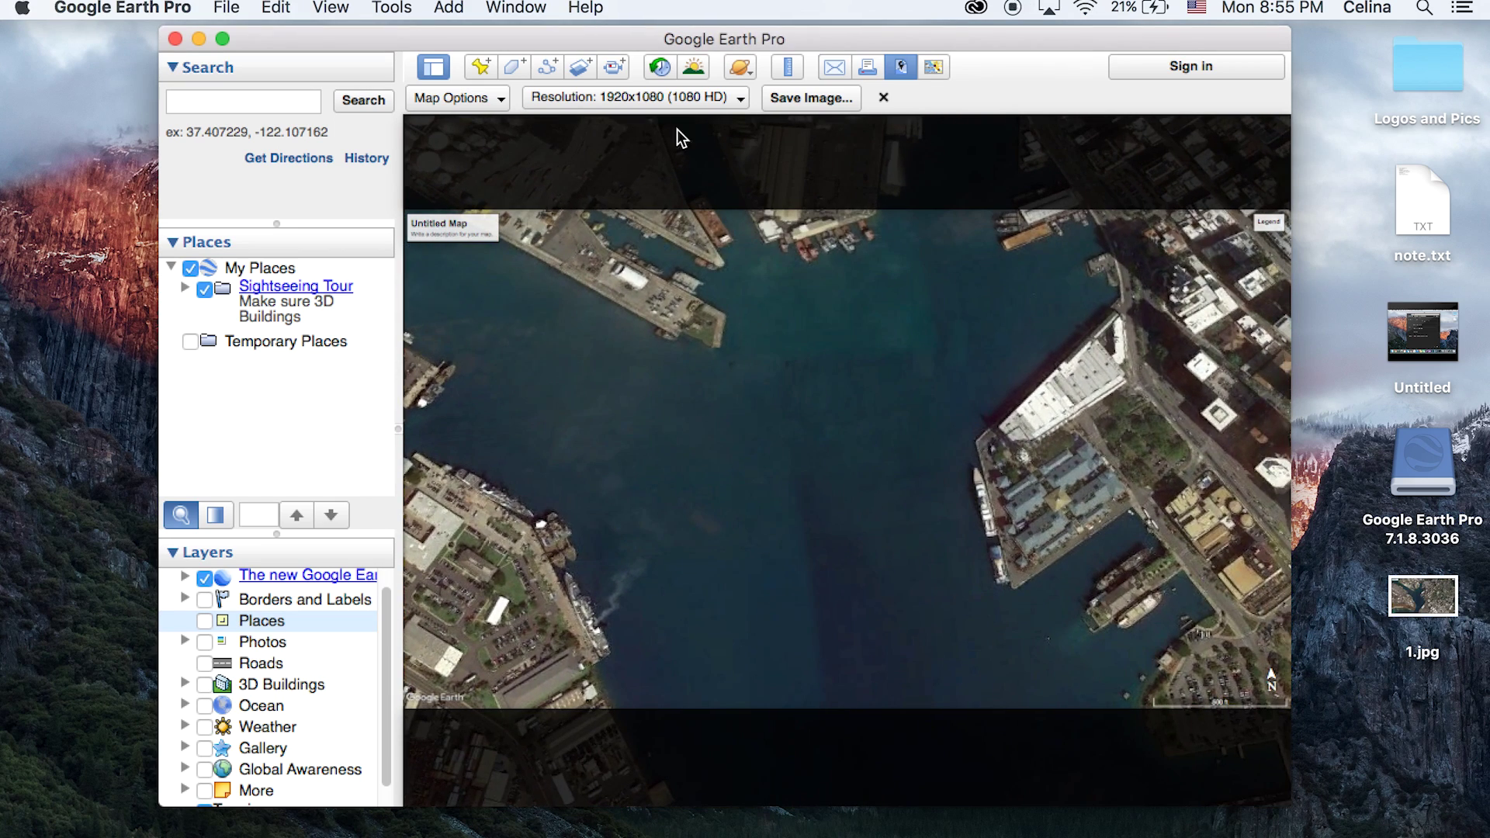
click(785, 97)
text(2)
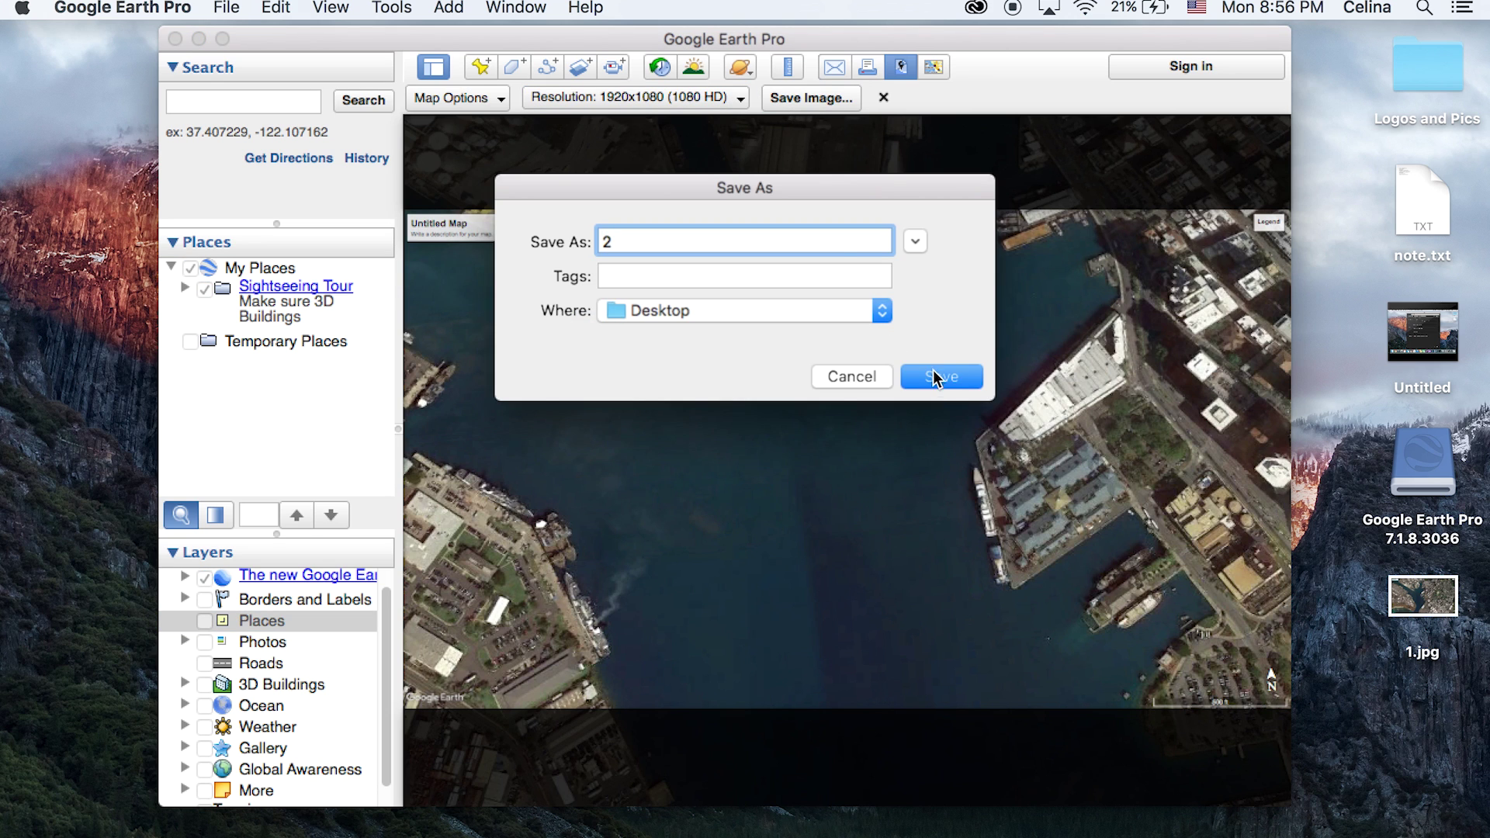
click(933, 376)
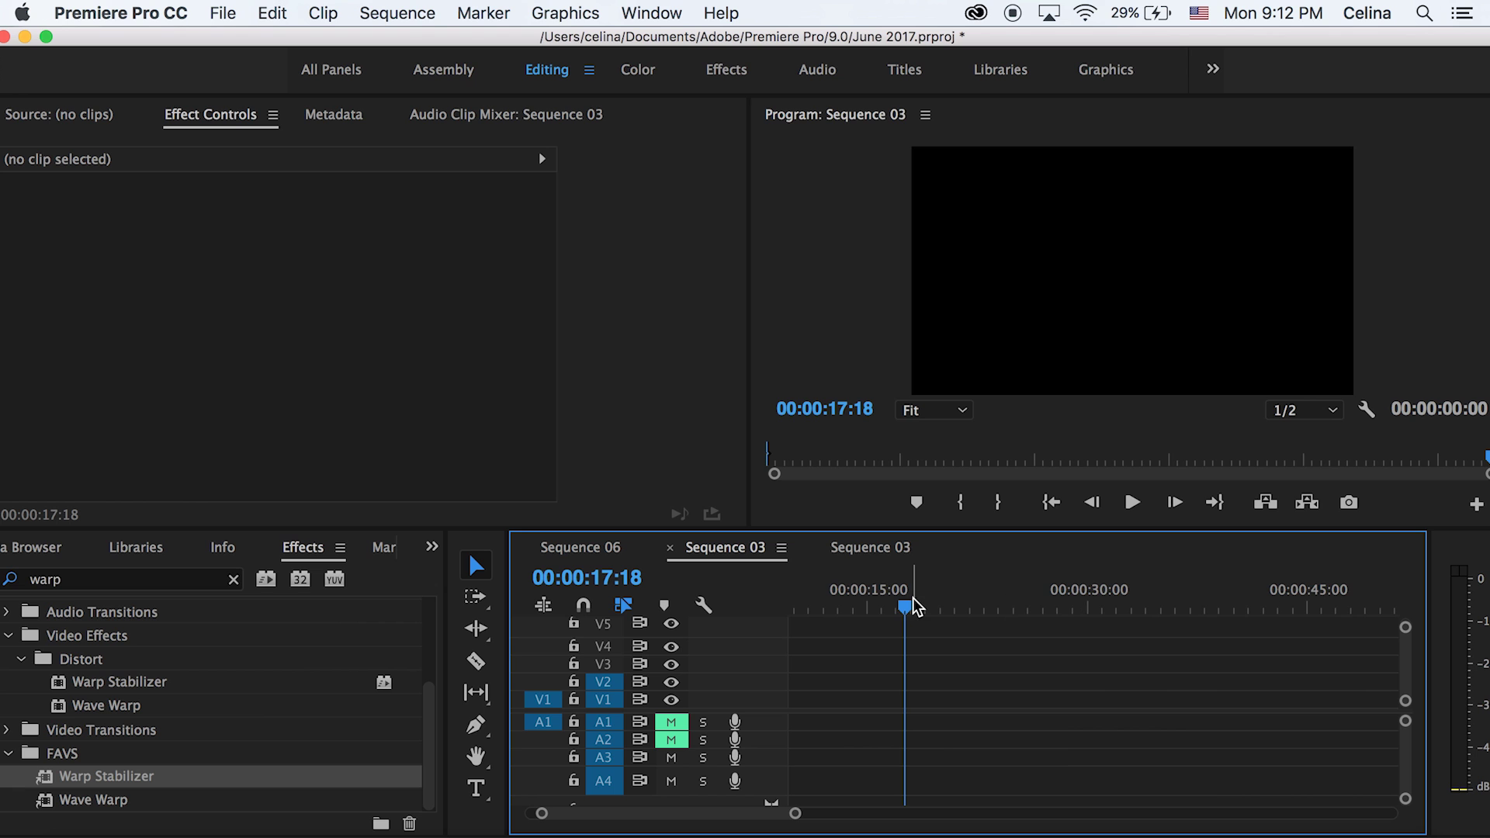
In Premiere Pro, add 1.jpg and 2.jpg from Finder to video track V1 of Sequence 03.
key(=)
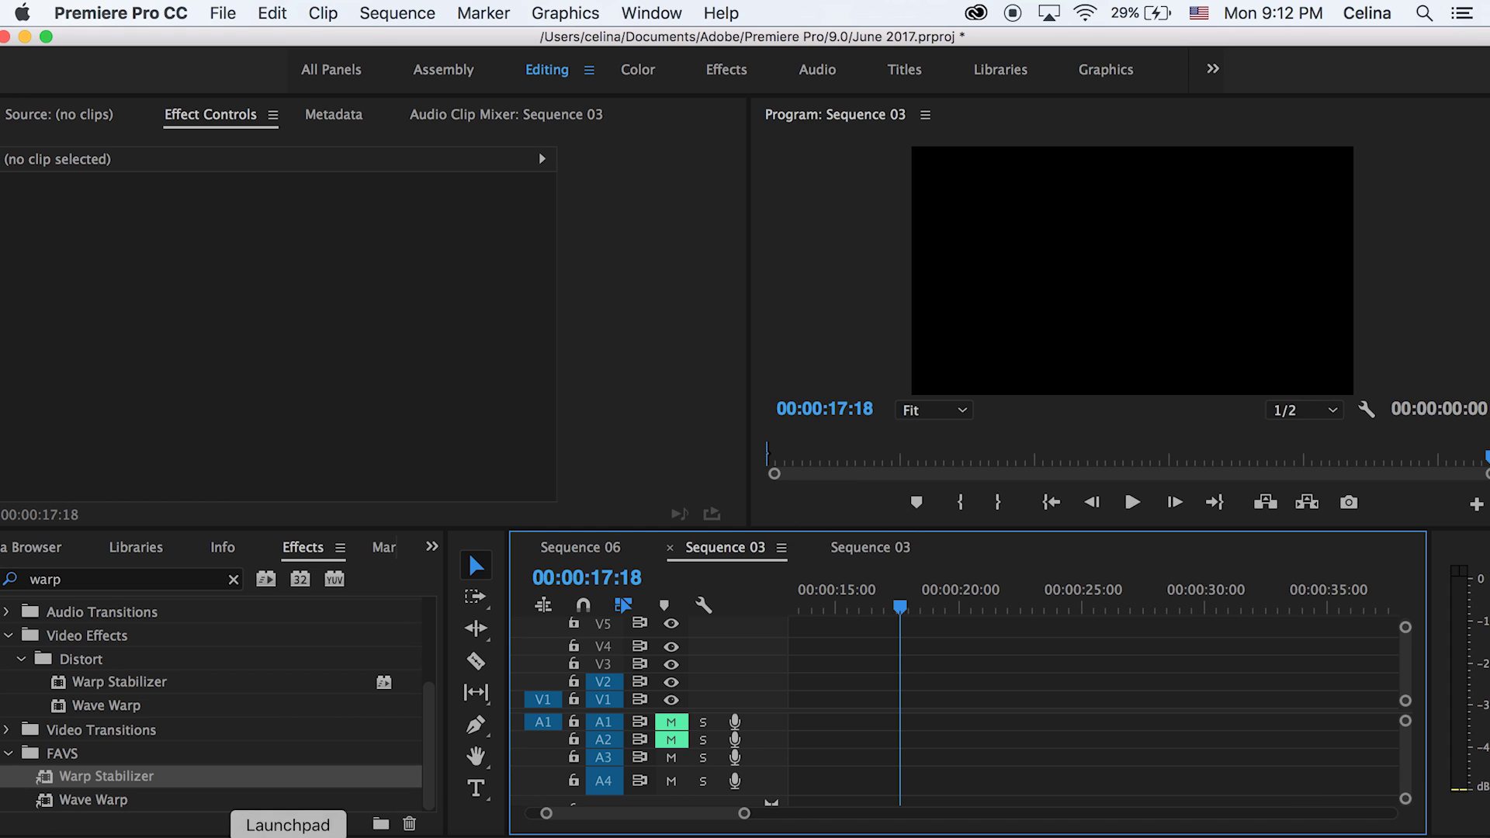
click(86, 834)
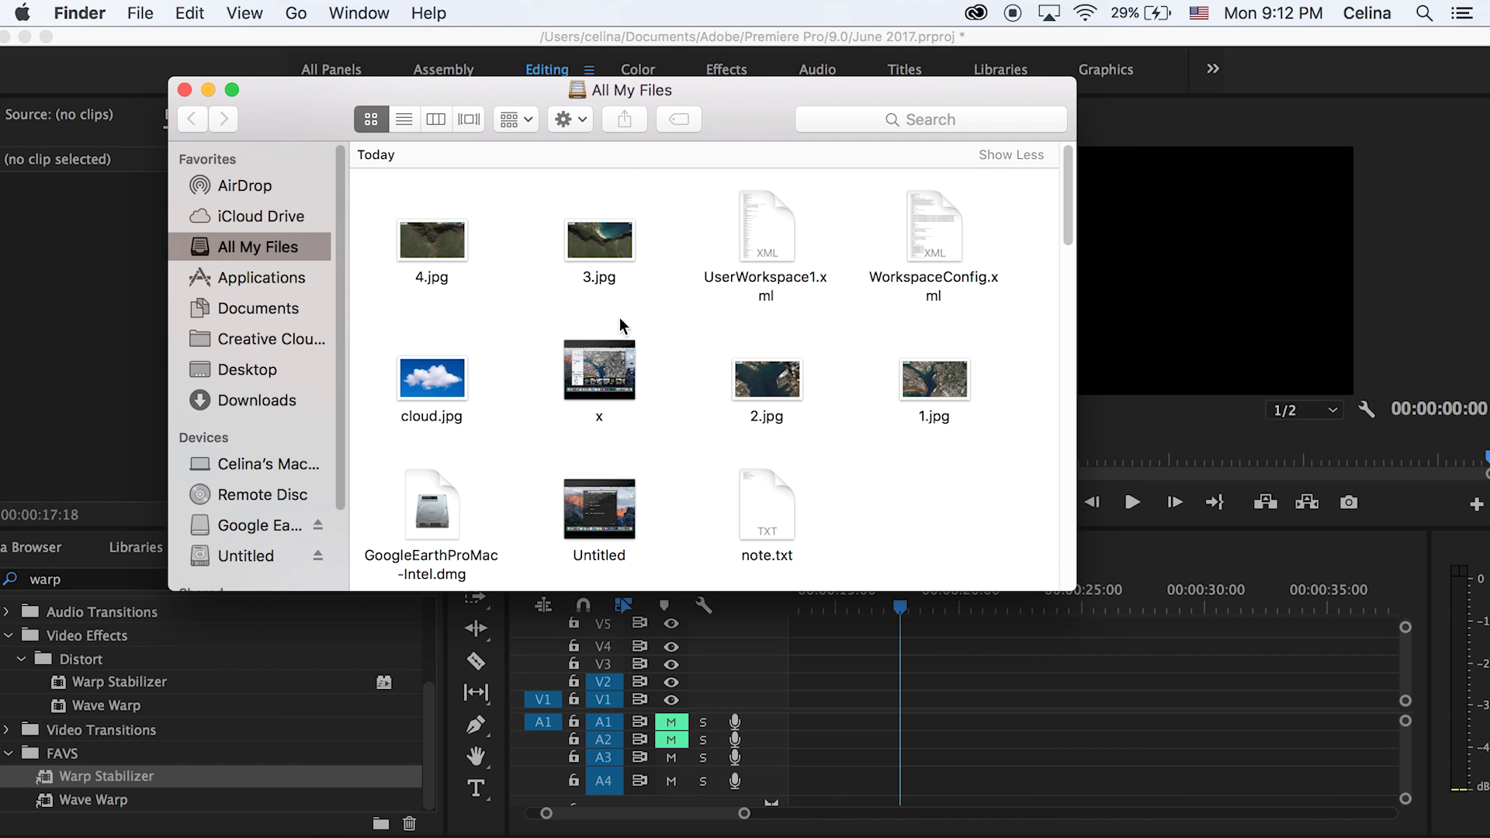
drag(925, 395, 904, 698)
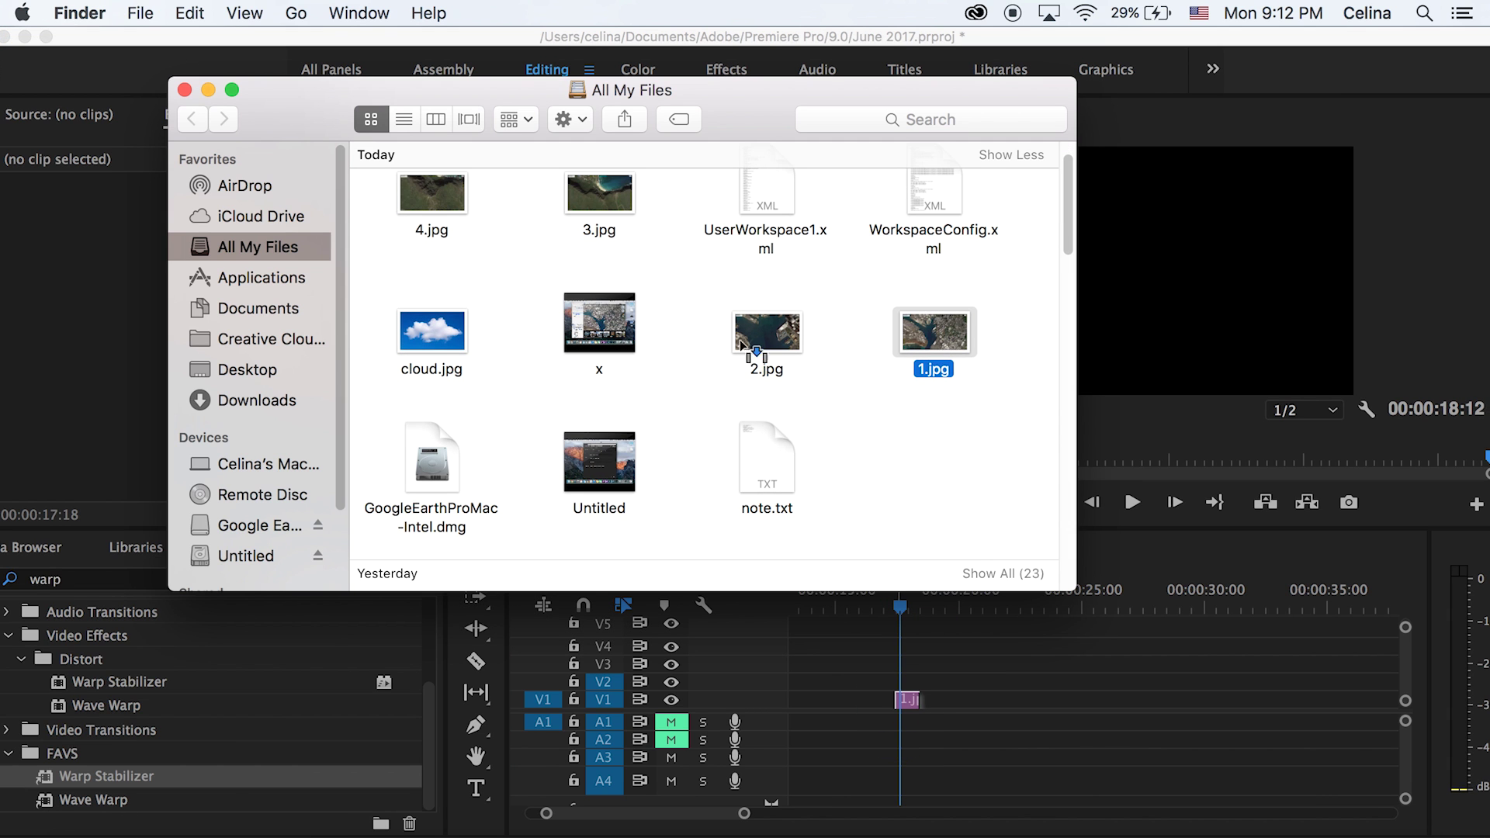
drag(753, 335, 964, 733)
click(186, 88)
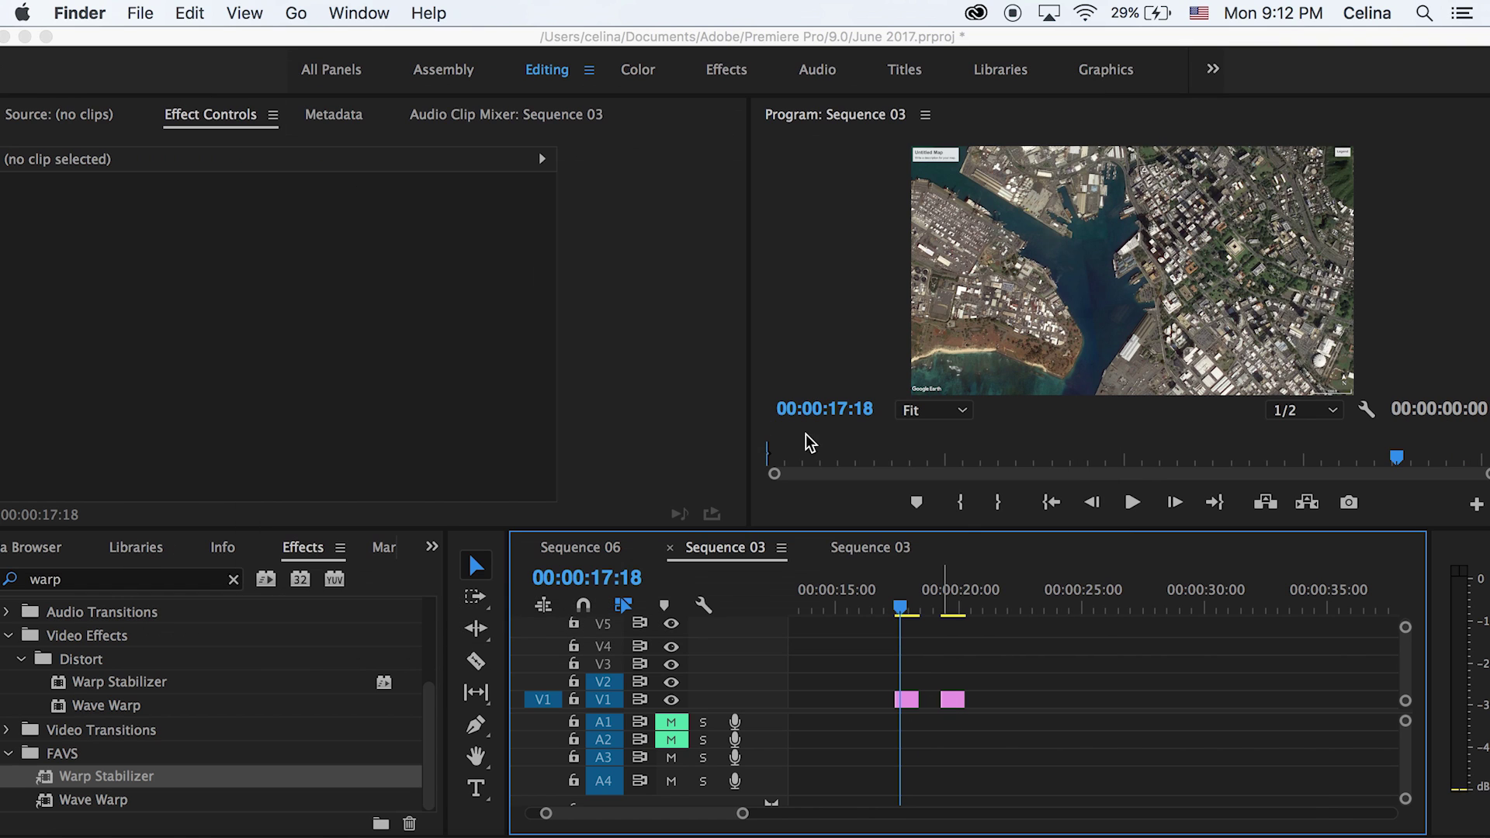
Move the 2.jpg clip against the end of 1.jpg on V1 and play the sequence.
click(883, 578)
scroll(905, 650, up, 3)
click(910, 706)
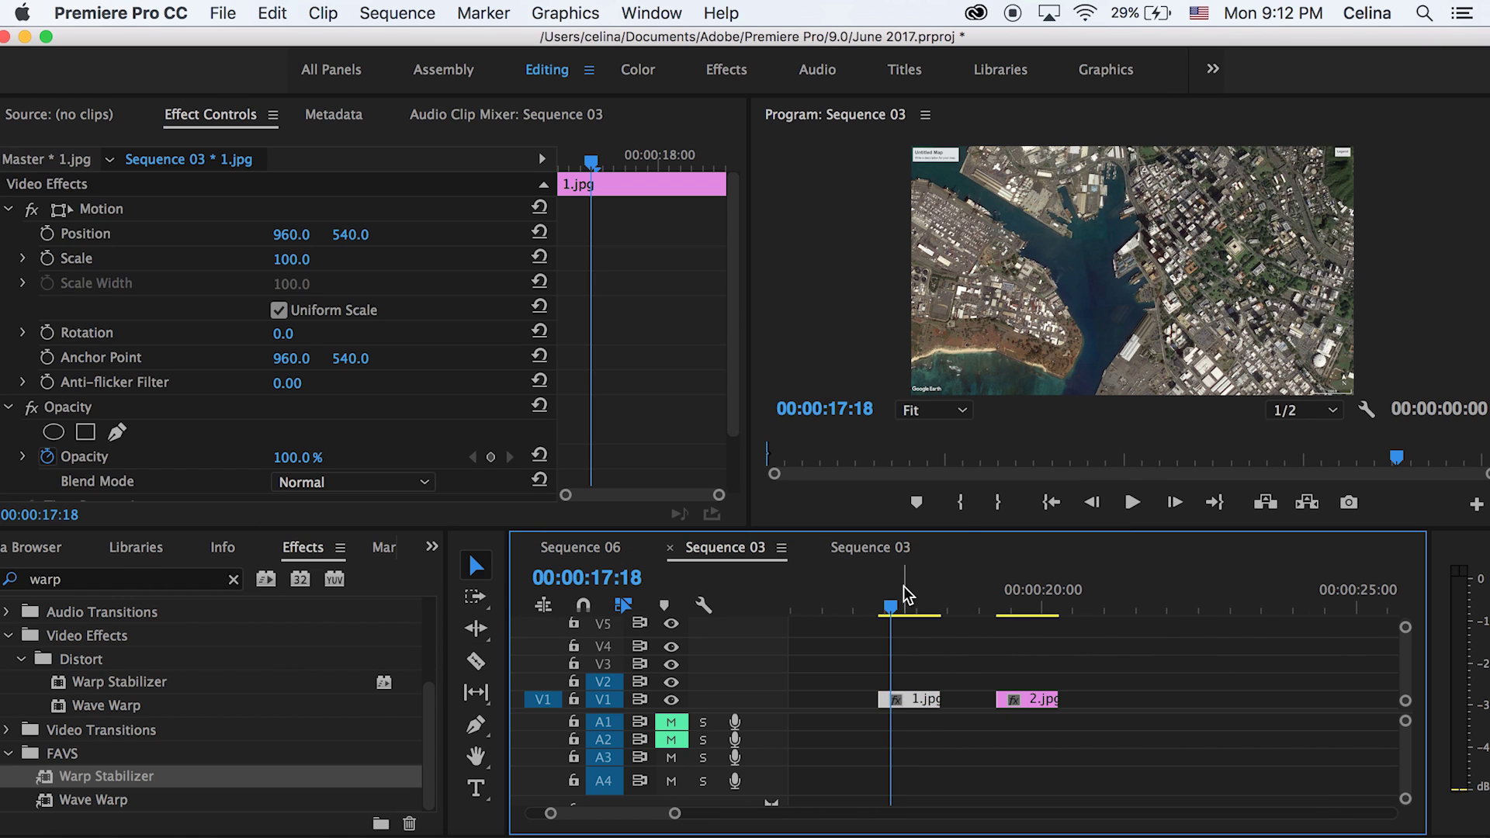
drag(1020, 707, 966, 706)
key(=)
key(space)
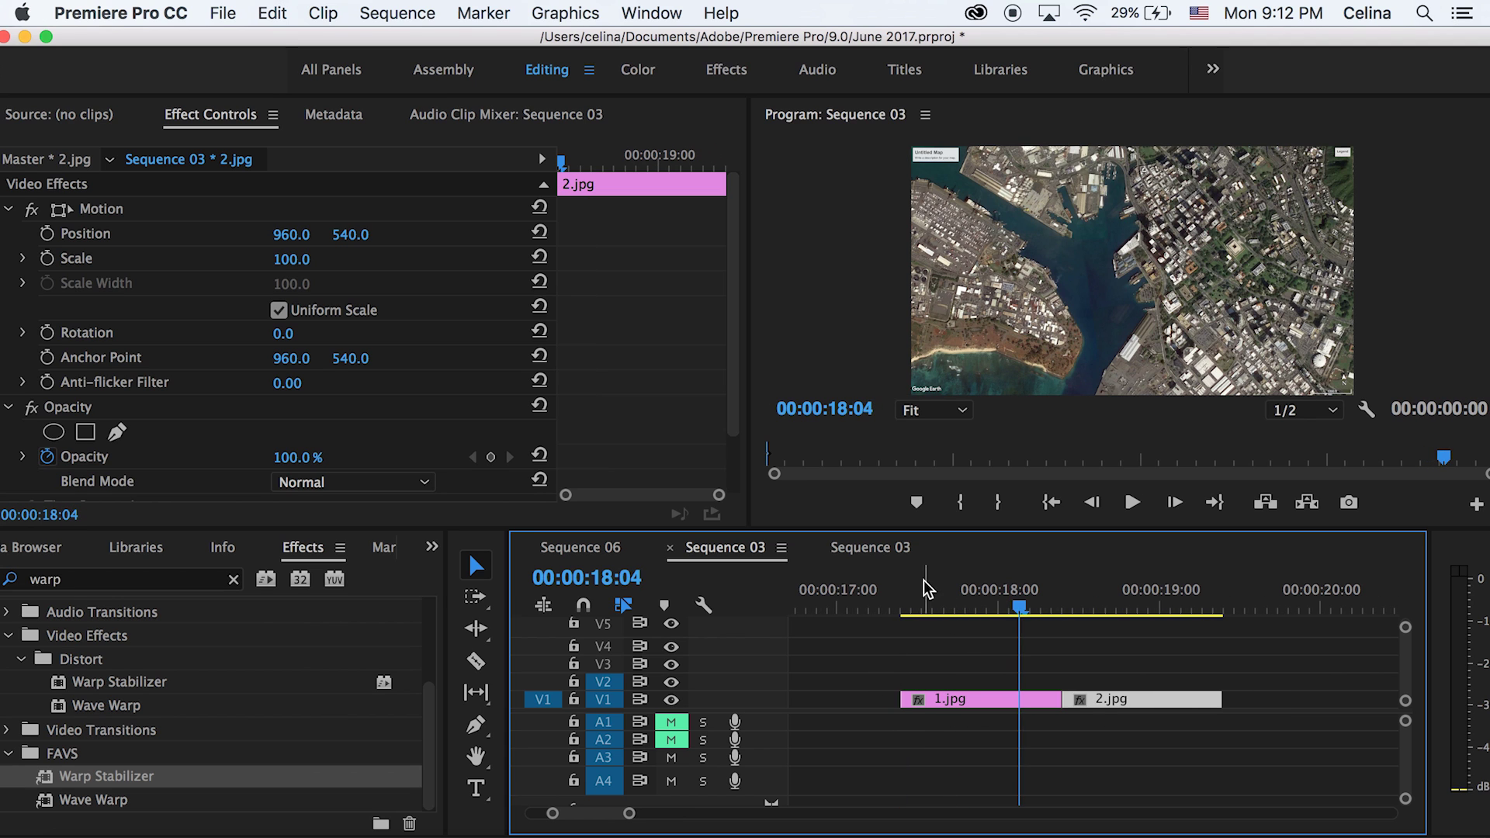
Add cloud.jpg from Finder to track V2, aligned directly above the 1.jpg clip.
drag(432, 380, 911, 681)
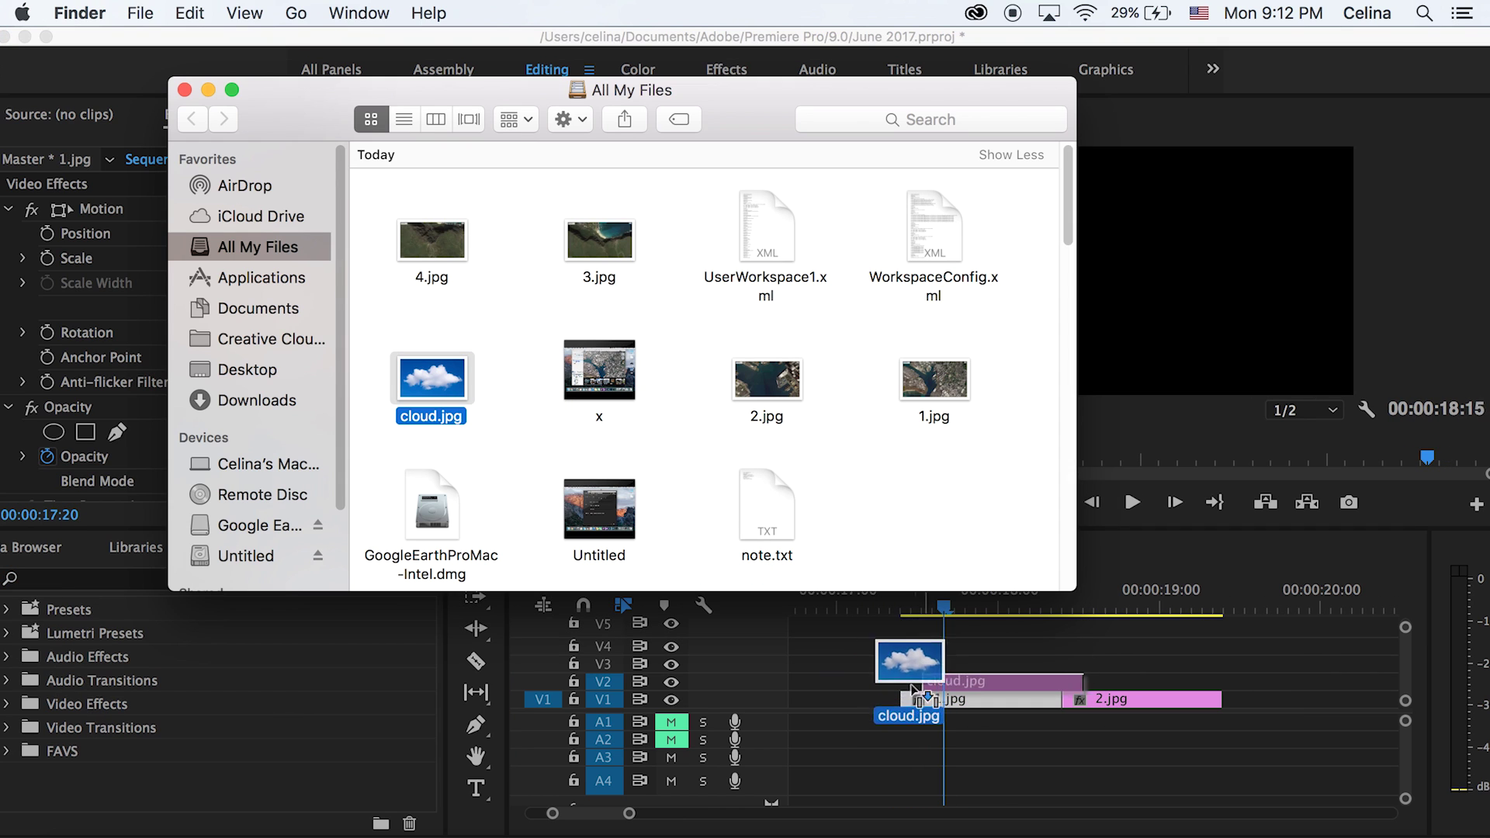
click(185, 90)
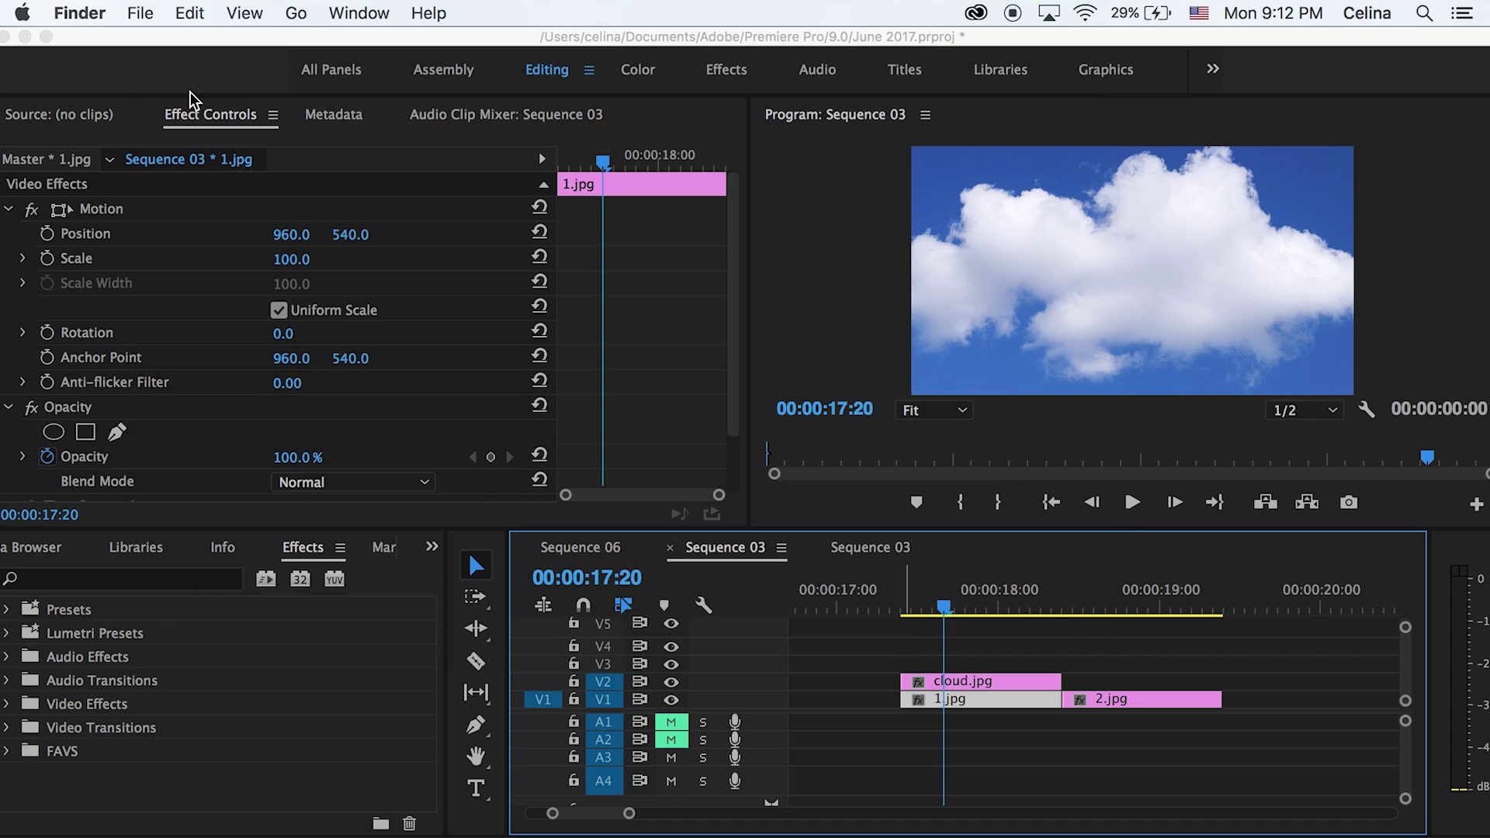
Find the Color Key effect and apply it to the cloud.jpg clip.
click(925, 681)
click(935, 680)
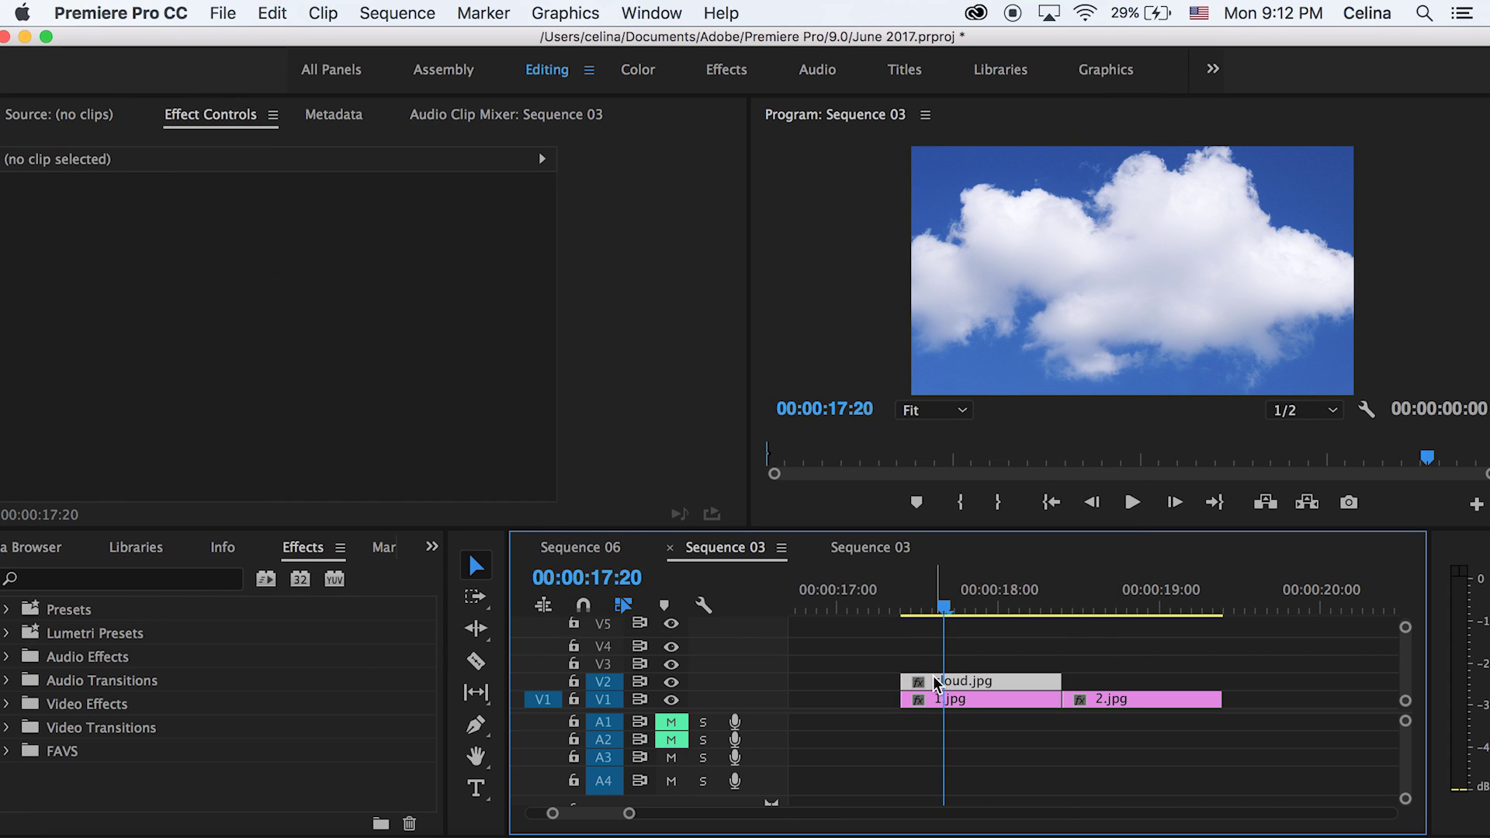
click(116, 579)
text(color ke)
drag(52, 759, 948, 687)
scroll(714, 293, down, 1)
scroll(714, 293, down, 3)
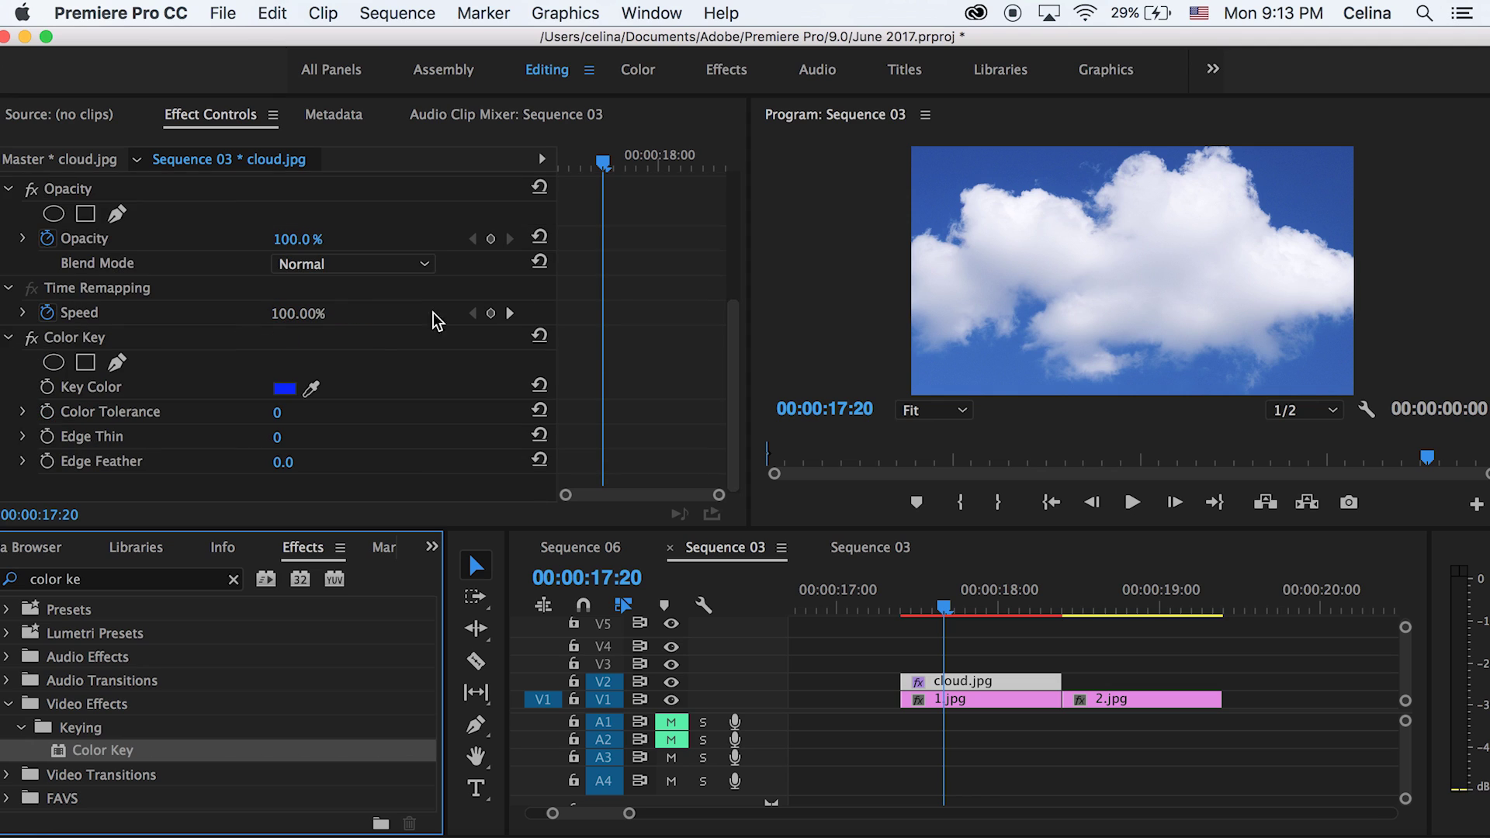
Key out the blue sky by sampling it as Key Color, raising Color Tolerance, and setting Edge Thin to 5 and Edge Feather to 100.
click(311, 388)
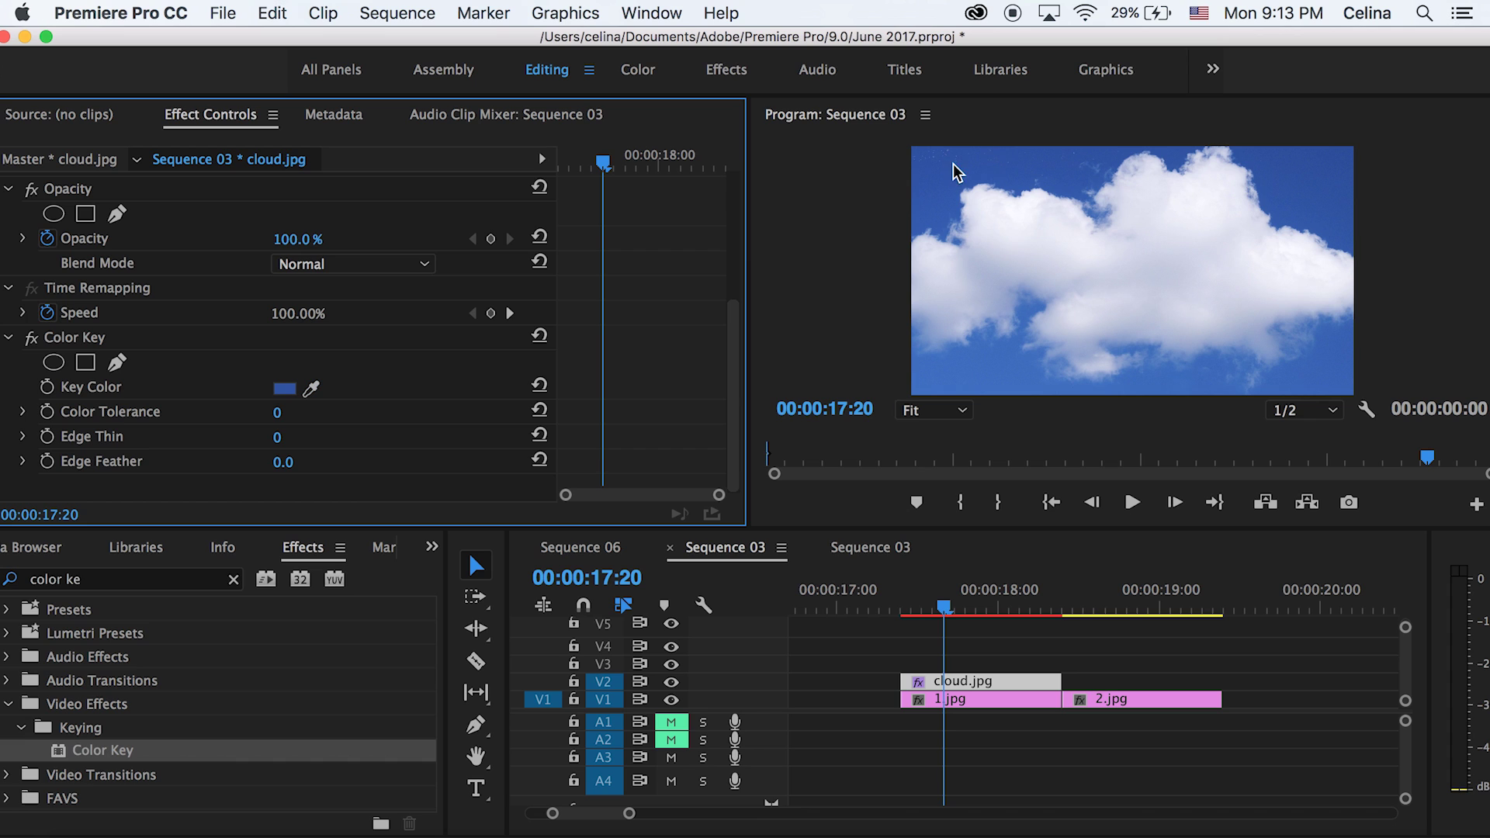
drag(277, 412, 311, 462)
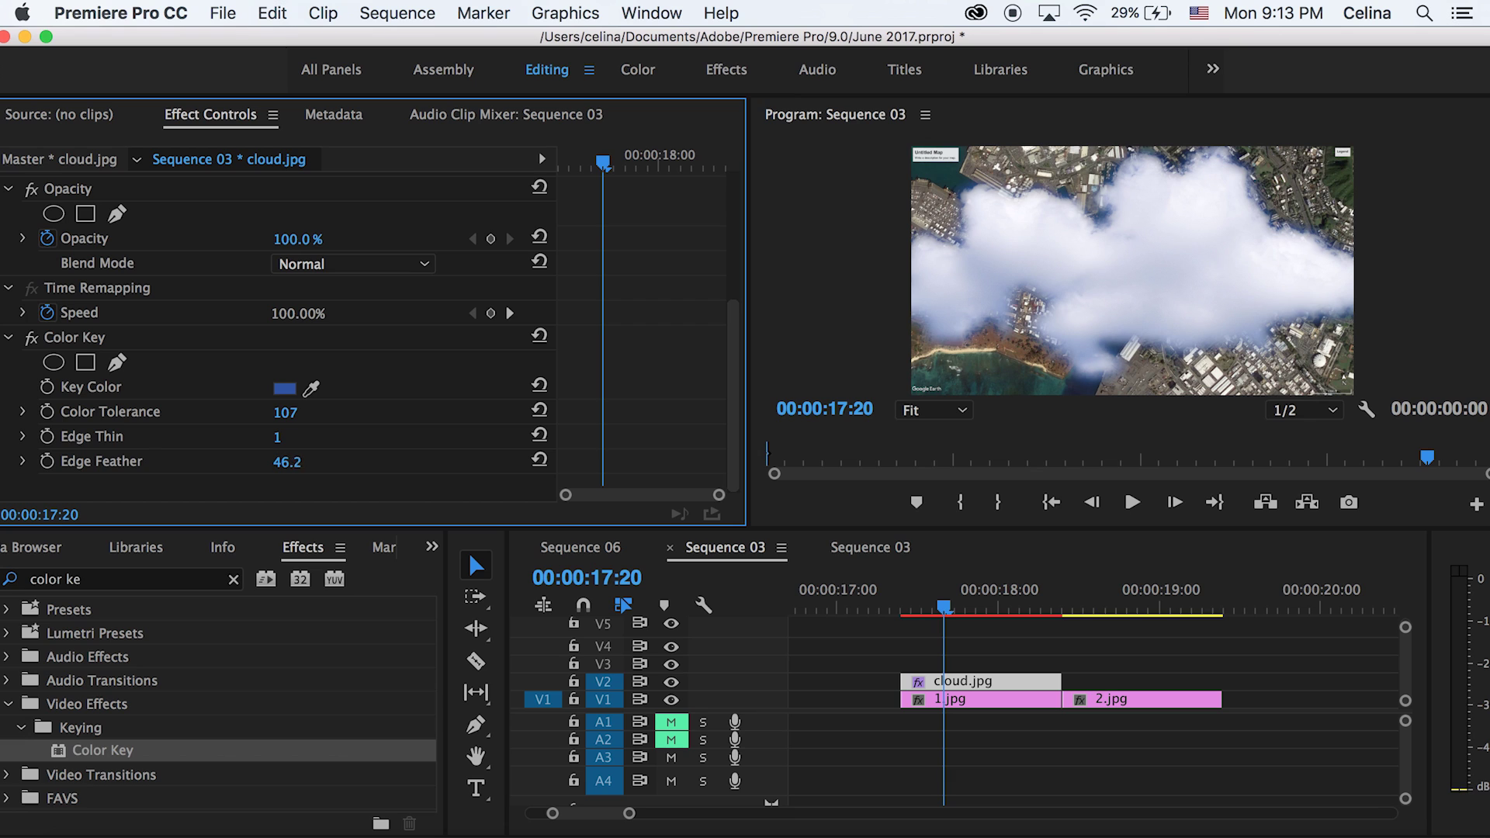
mouse_move(277, 436)
mouse_down()
mouse_move(265, 458)
mouse_move(283, 417)
mouse_move(300, 418)
mouse_up()
Set the cloud clip's Position to 40.0, 631.9, its Scale to 111 and its Opacity to 41%.
scroll(578, 322, up, 4)
scroll(553, 377, down, 4)
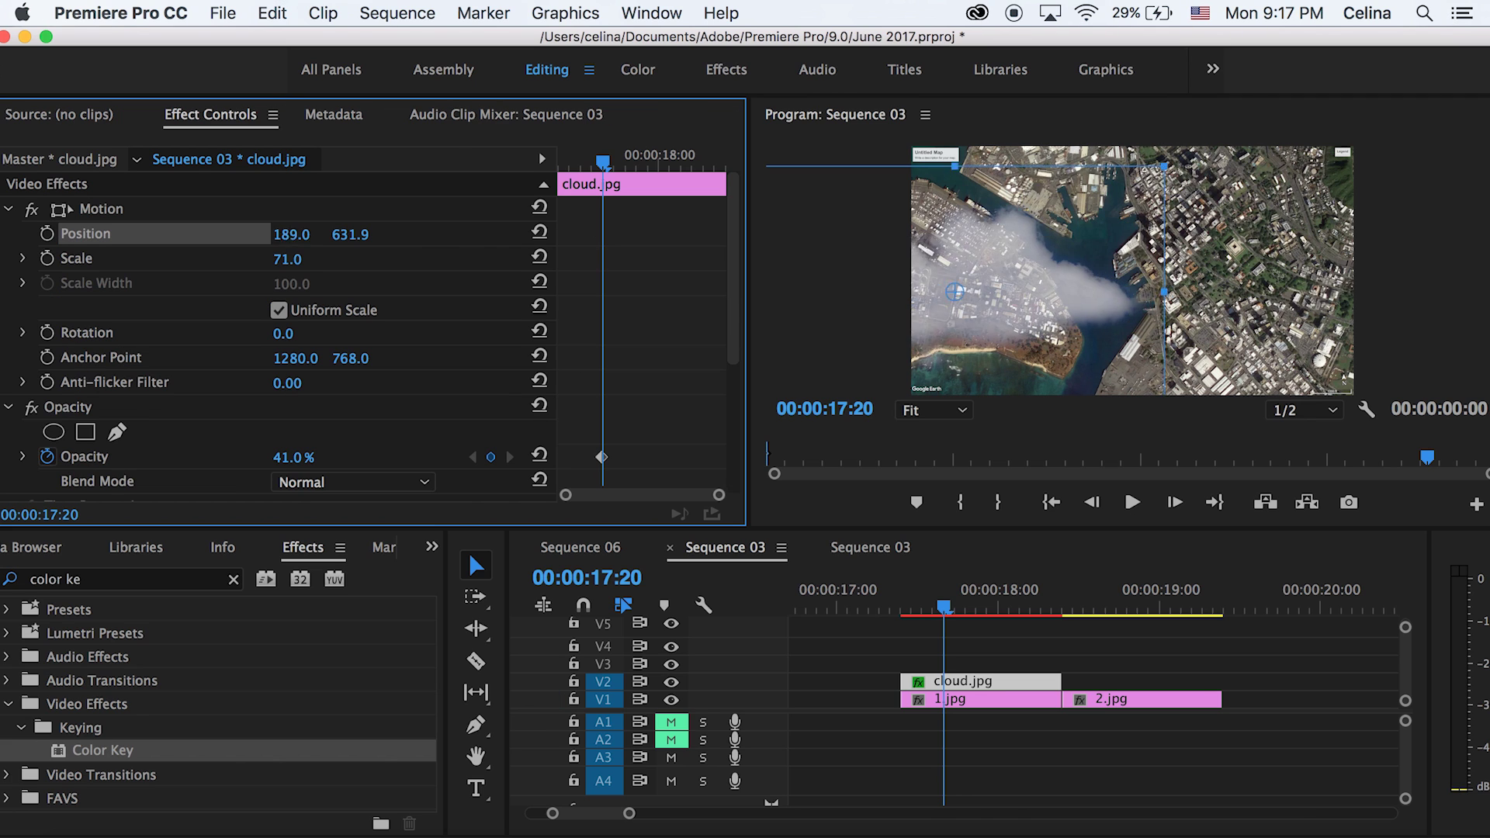
drag(299, 233, 374, 248)
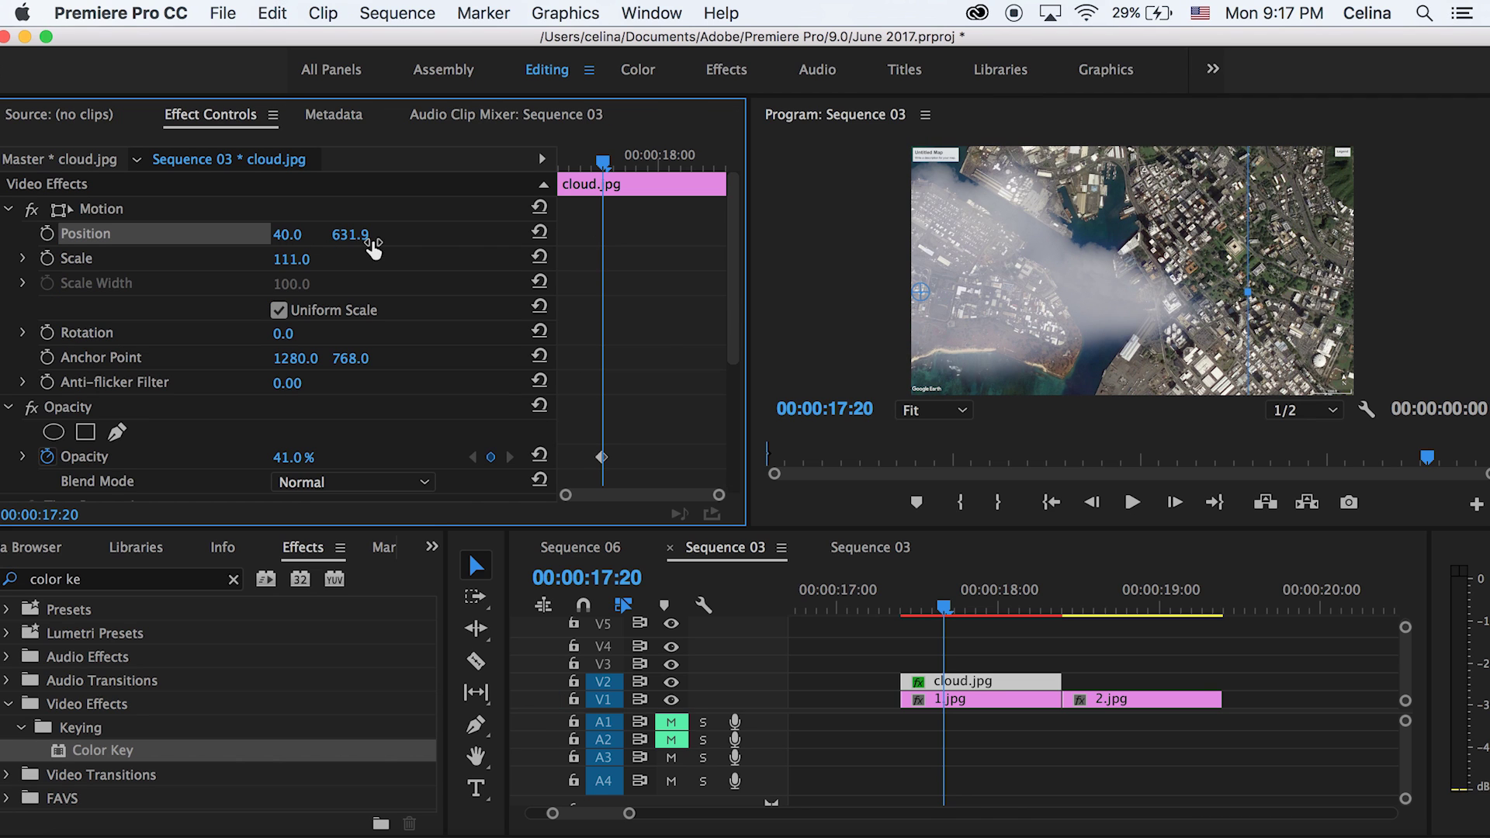
Fine-tune the Color Tolerance of the cloud clip's Color Key so the semi-transparent cloud covers the lower-left of the map.
scroll(670, 326, down, 5)
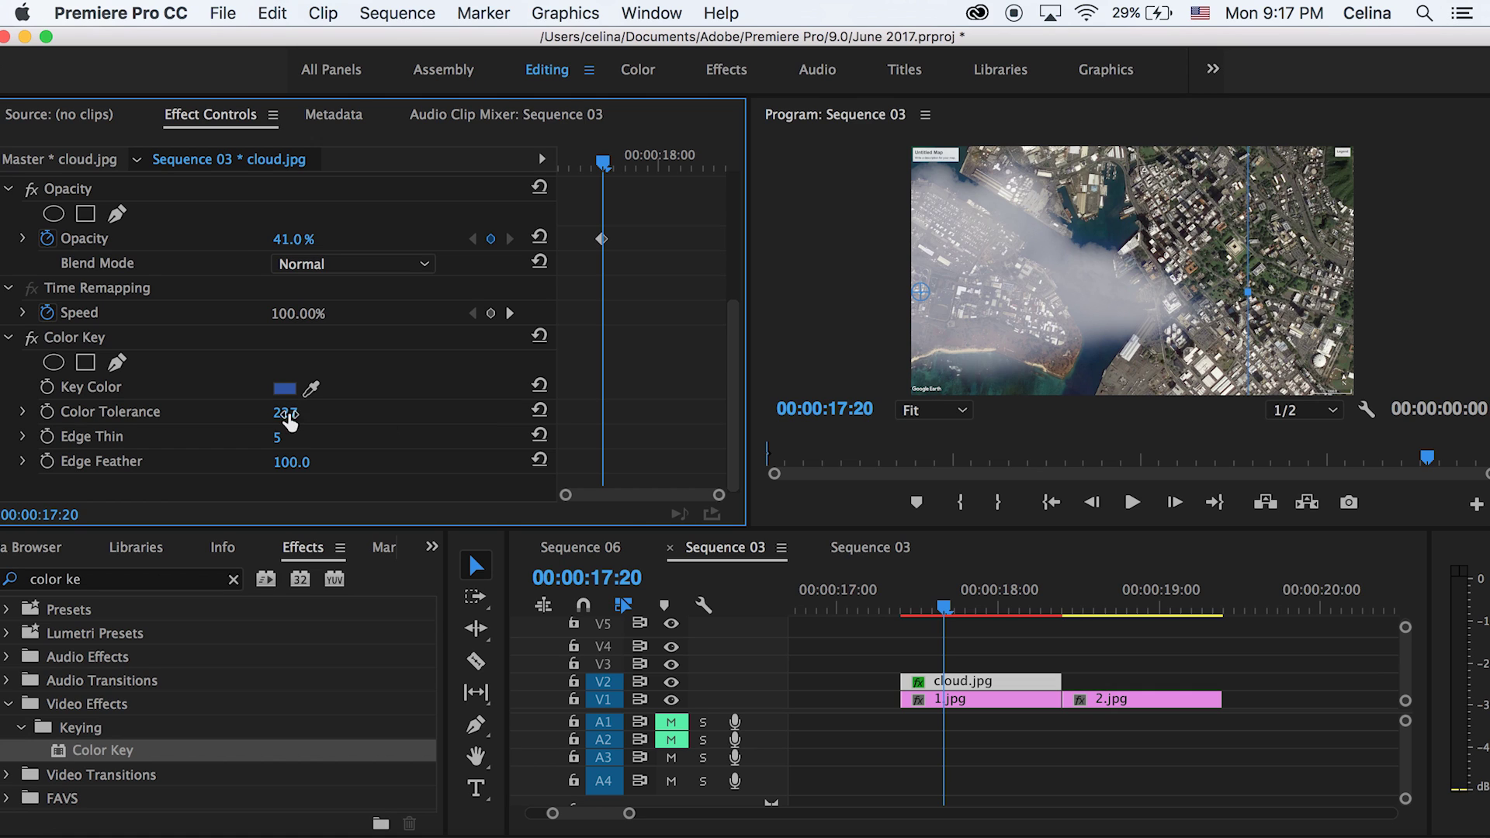
scroll(590, 293, up, 5)
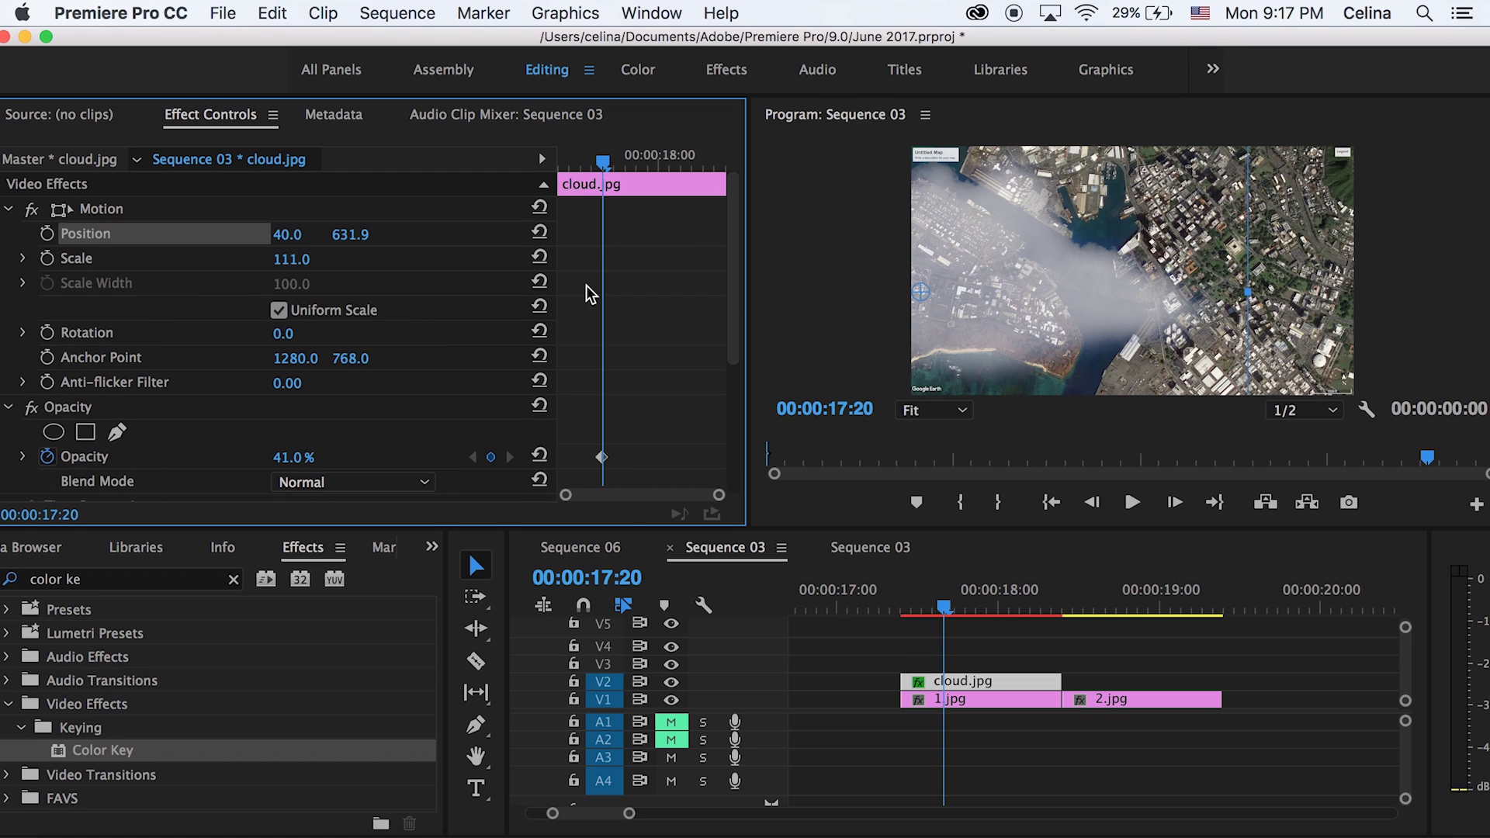
scroll(598, 334, down, 5)
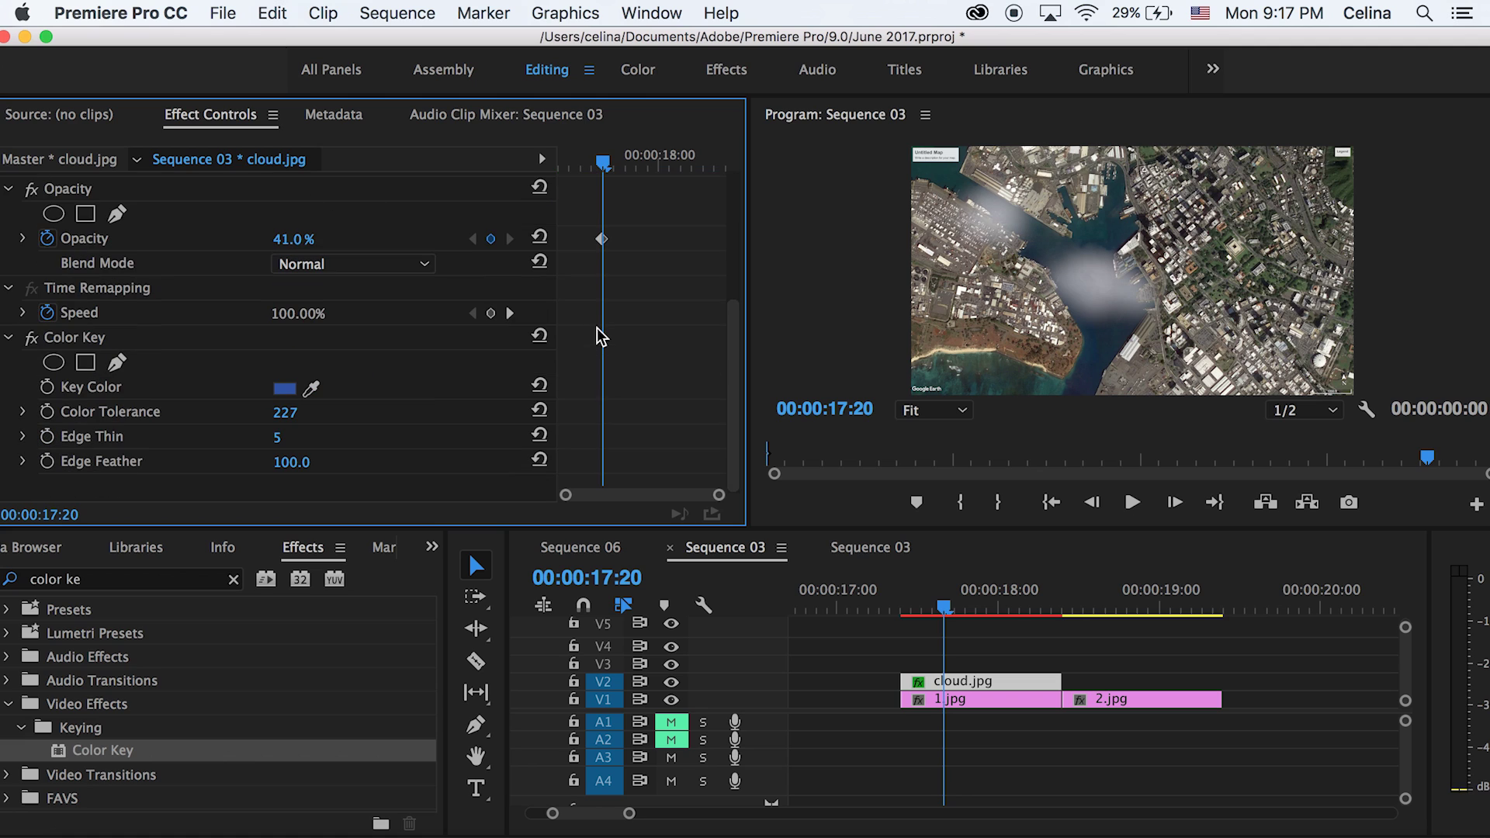
mouse_move(302, 414)
mouse_down()
mouse_move(288, 414)
mouse_move(307, 415)
mouse_up()
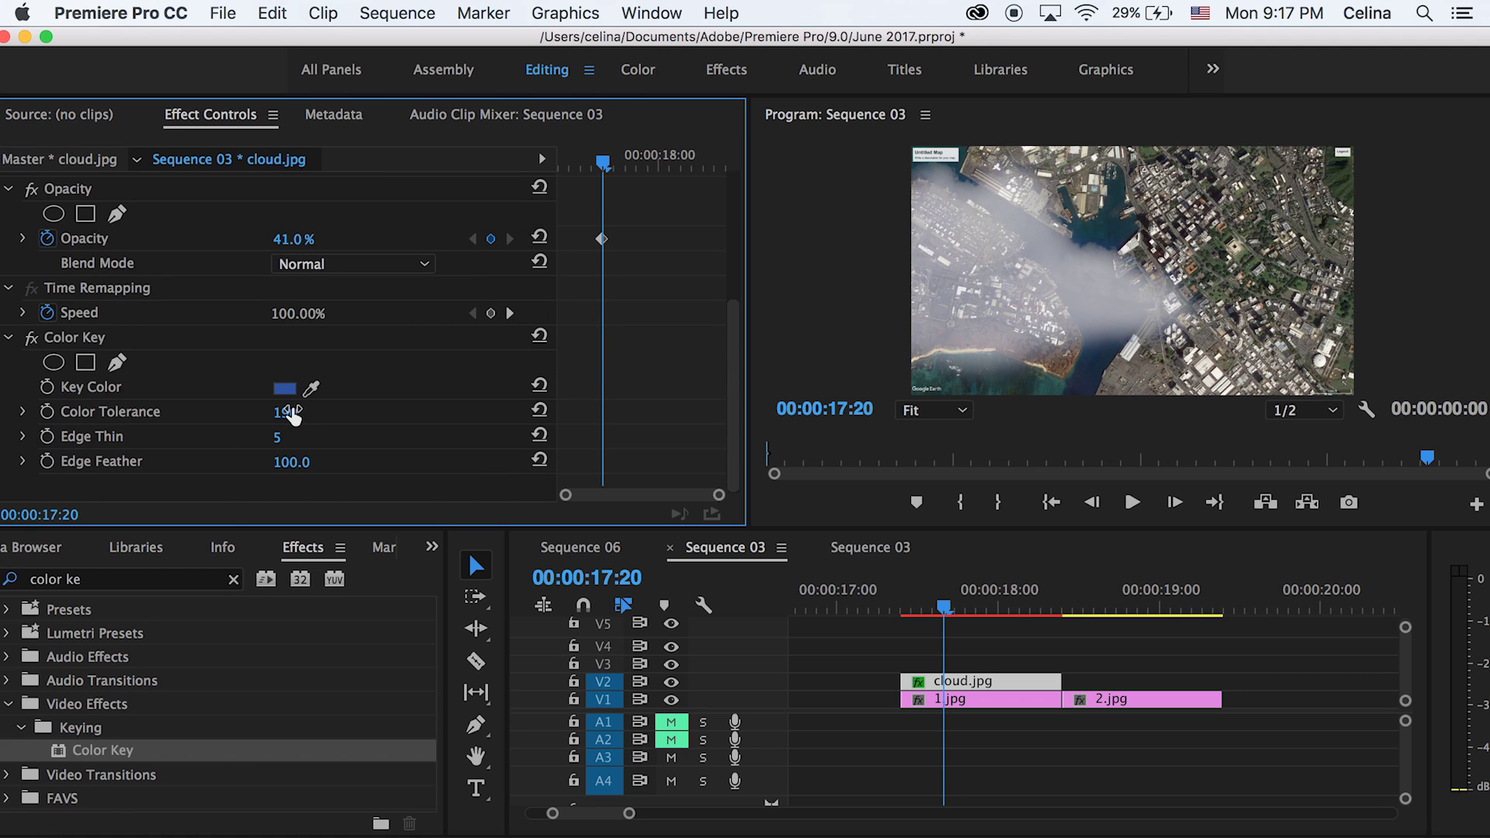
Duplicate the keyed cloud.jpg clip onto track V3 and shift the copy's Position toward the map's upper-right area, with X at 1940.0.
click(936, 678)
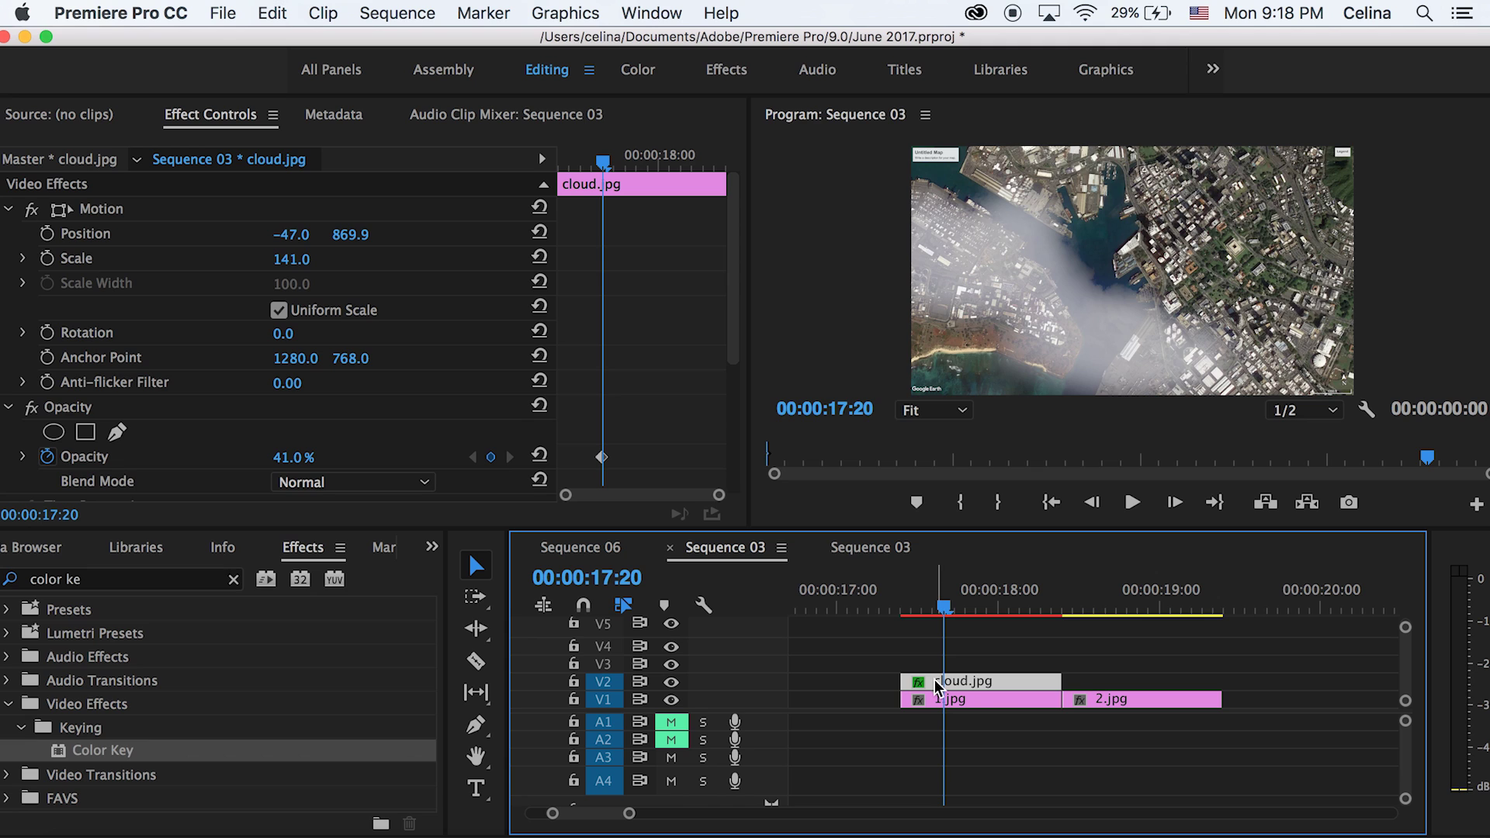
drag(941, 679, 941, 663)
click(291, 233)
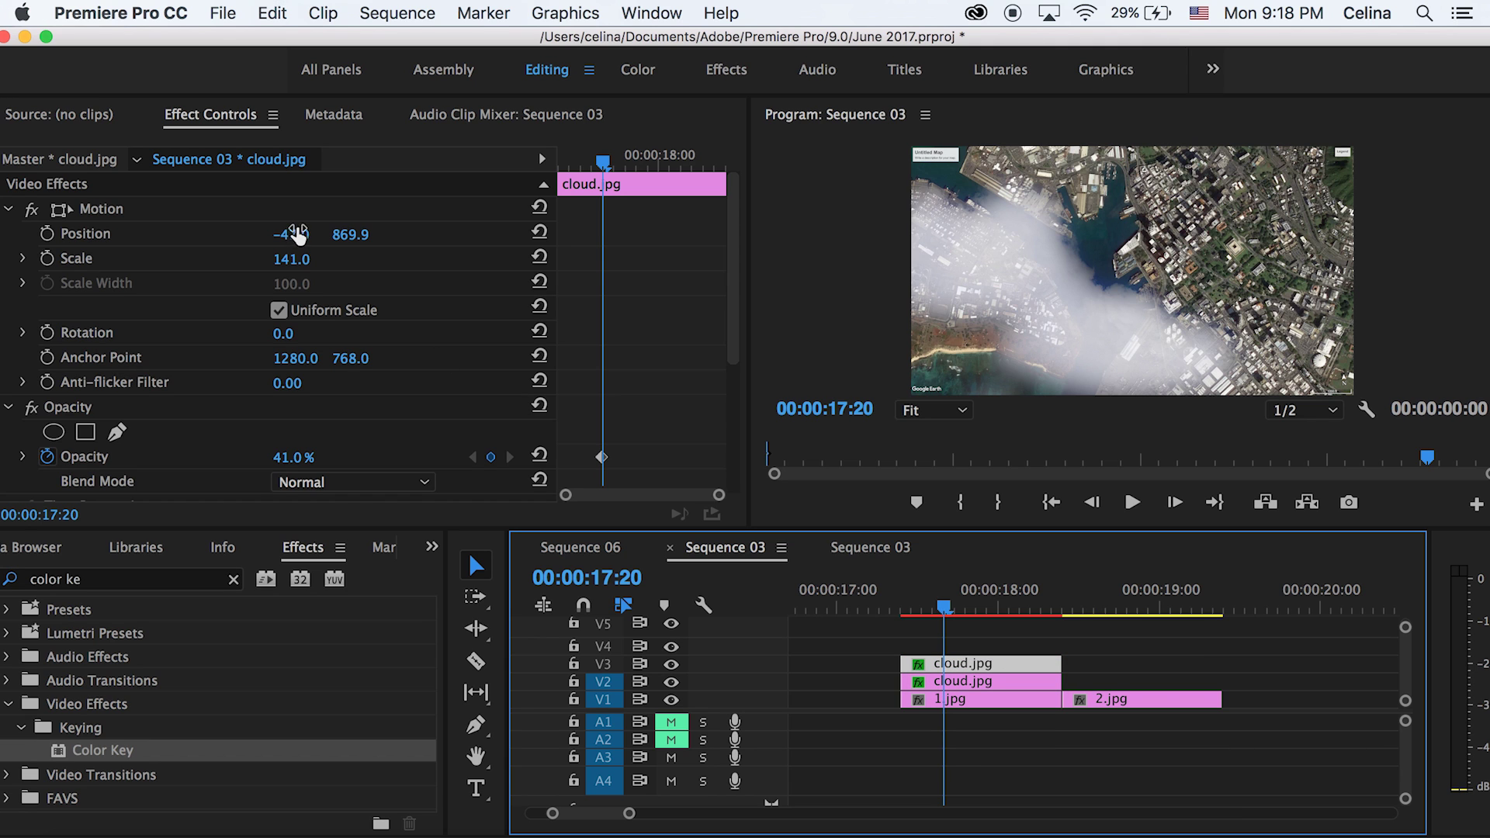
text(525)
key(Return)
drag(291, 234, 1390, 234)
drag(354, 235, 0, 235)
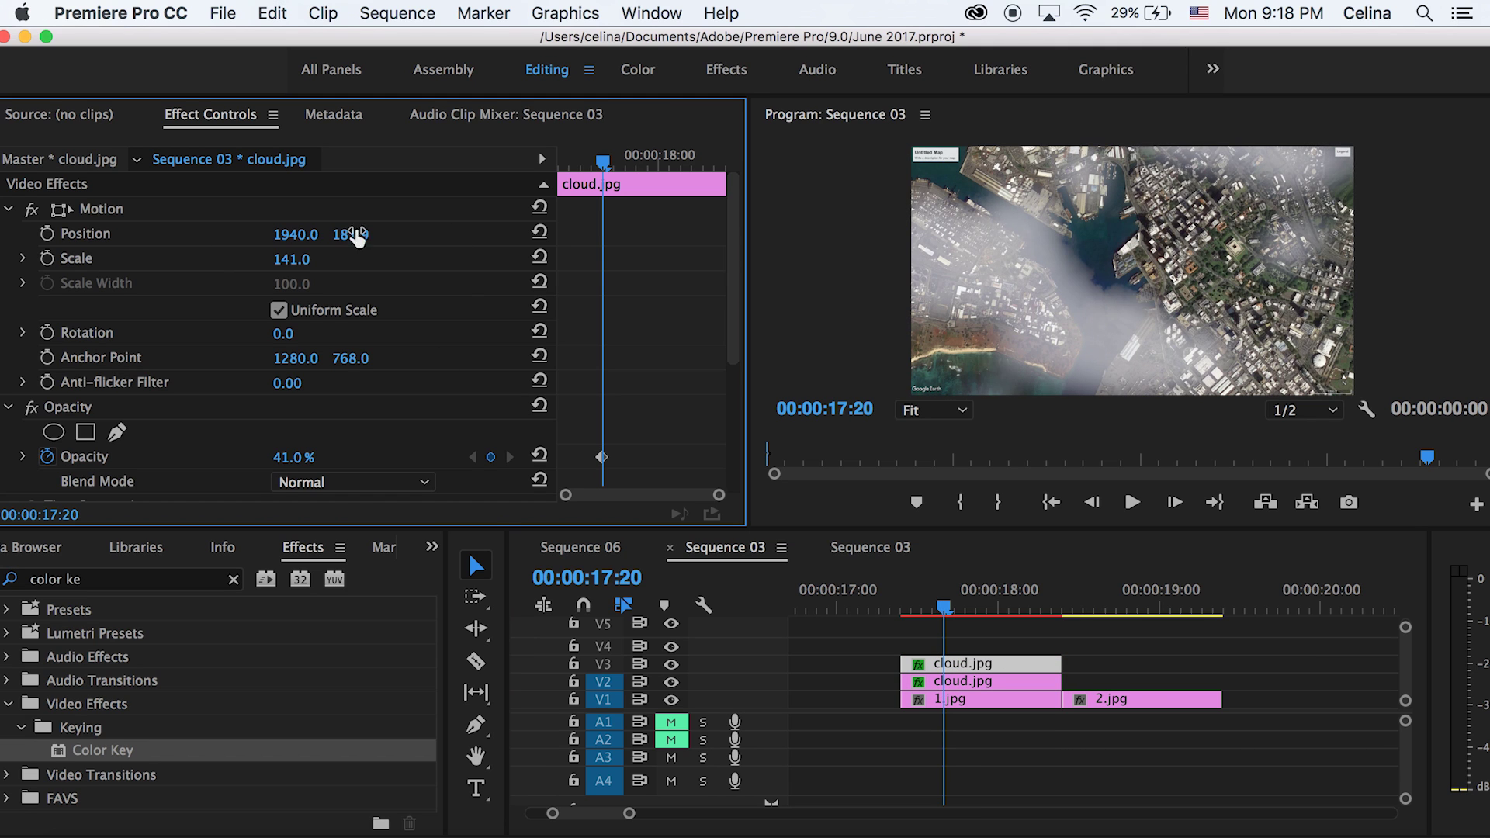
Set the V3 cloud's Scale to 113 and its vertical Position to 333.9, and fine-tune its Color Tolerance.
mouse_move(290, 261)
mouse_down()
mouse_move(273, 260)
mouse_move(291, 260)
mouse_up()
drag(350, 235, 468, 234)
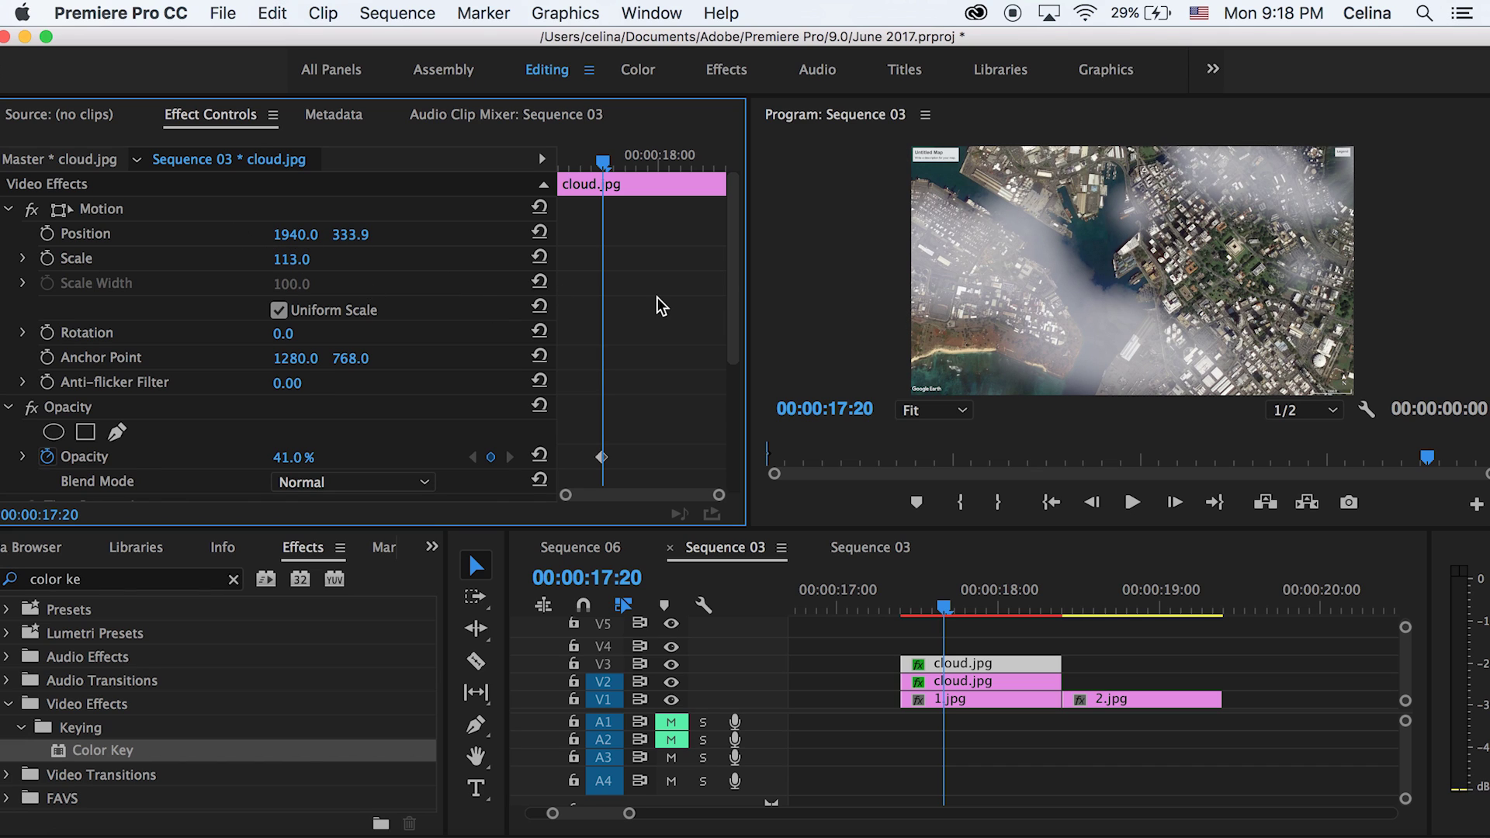
scroll(659, 307, down, 5)
drag(284, 412, 286, 412)
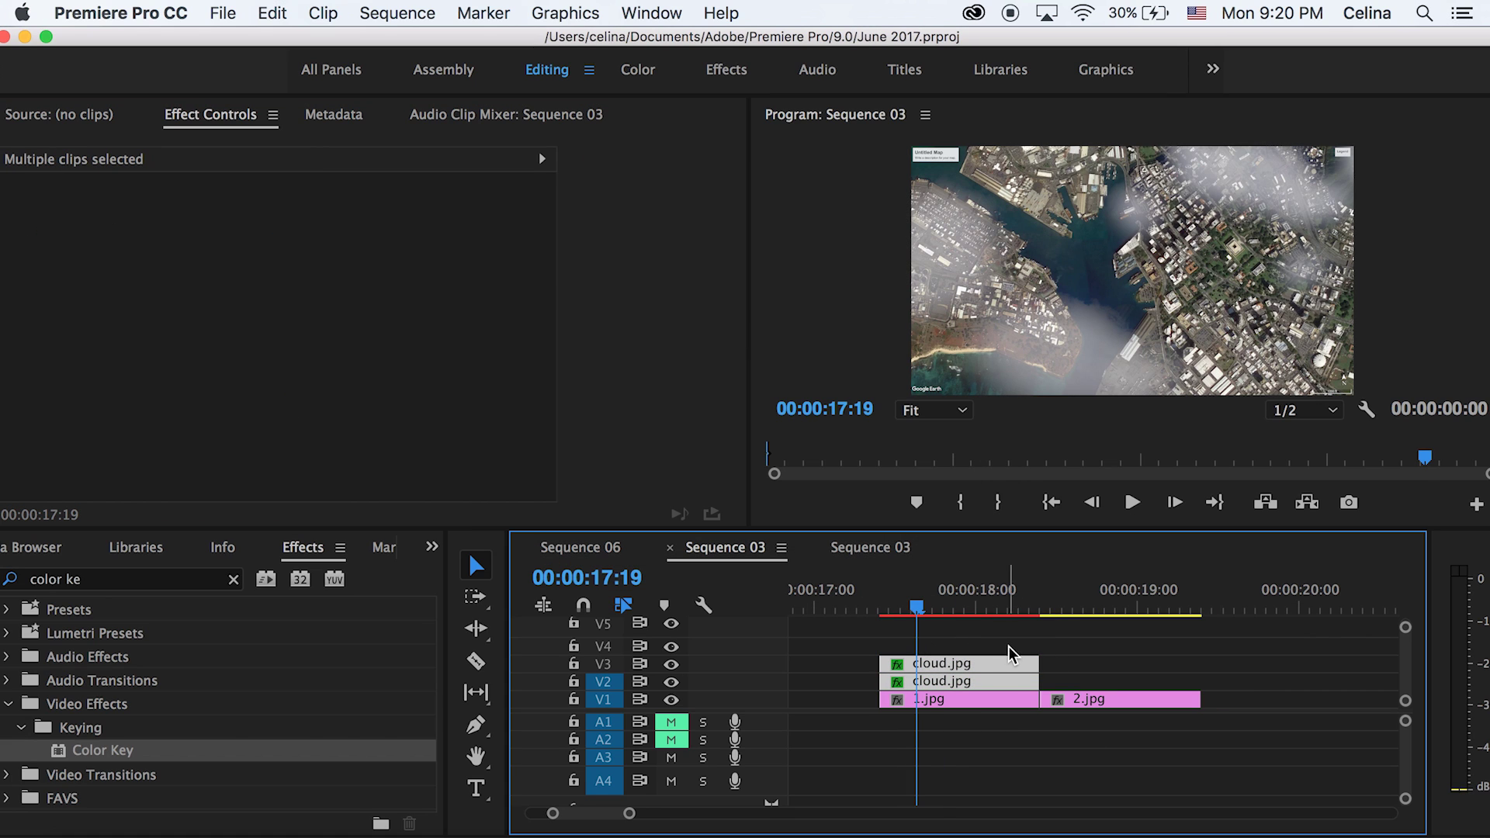
Nest the two stacked cloud.jpg clips into a single sequence above 1.jpg and play it back.
click(1029, 649)
drag(1072, 646, 934, 691)
key(n)
key(Return)
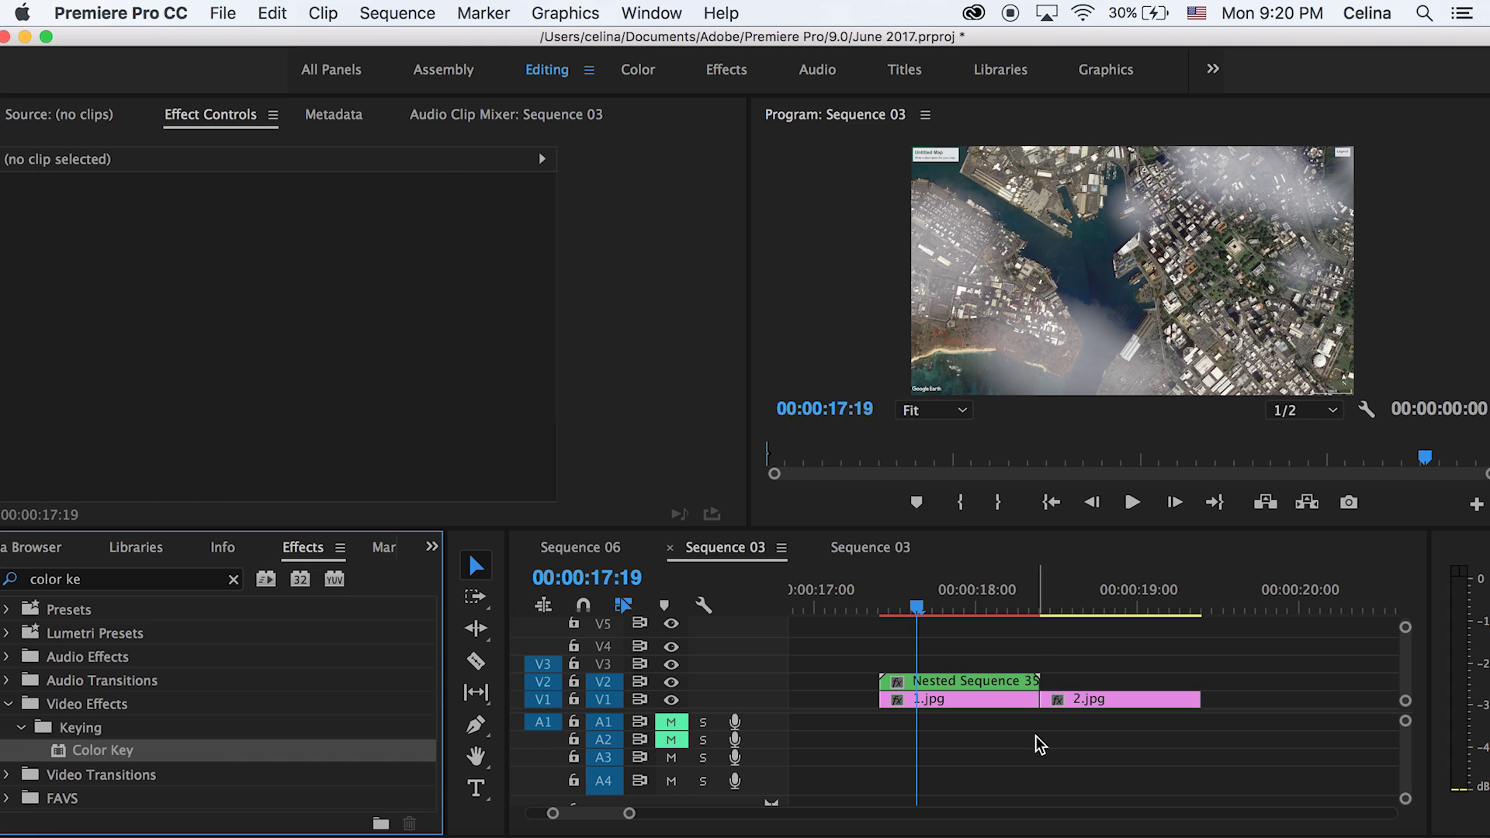
key(space)
click(893, 599)
key(space)
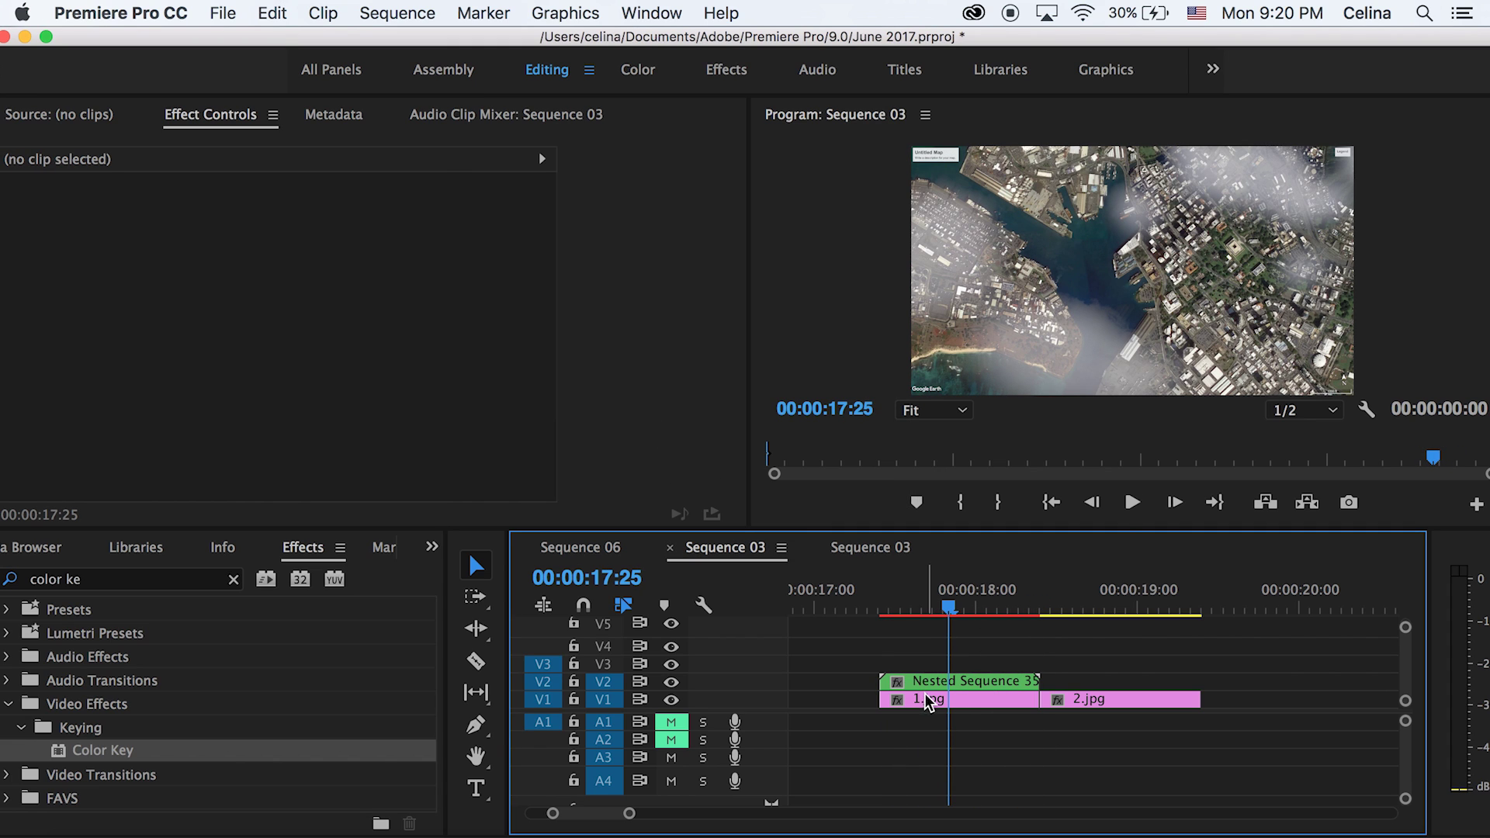
Find the Fake Camera Movement preset and apply it to the 1.jpg clip.
drag(990, 683, 973, 689)
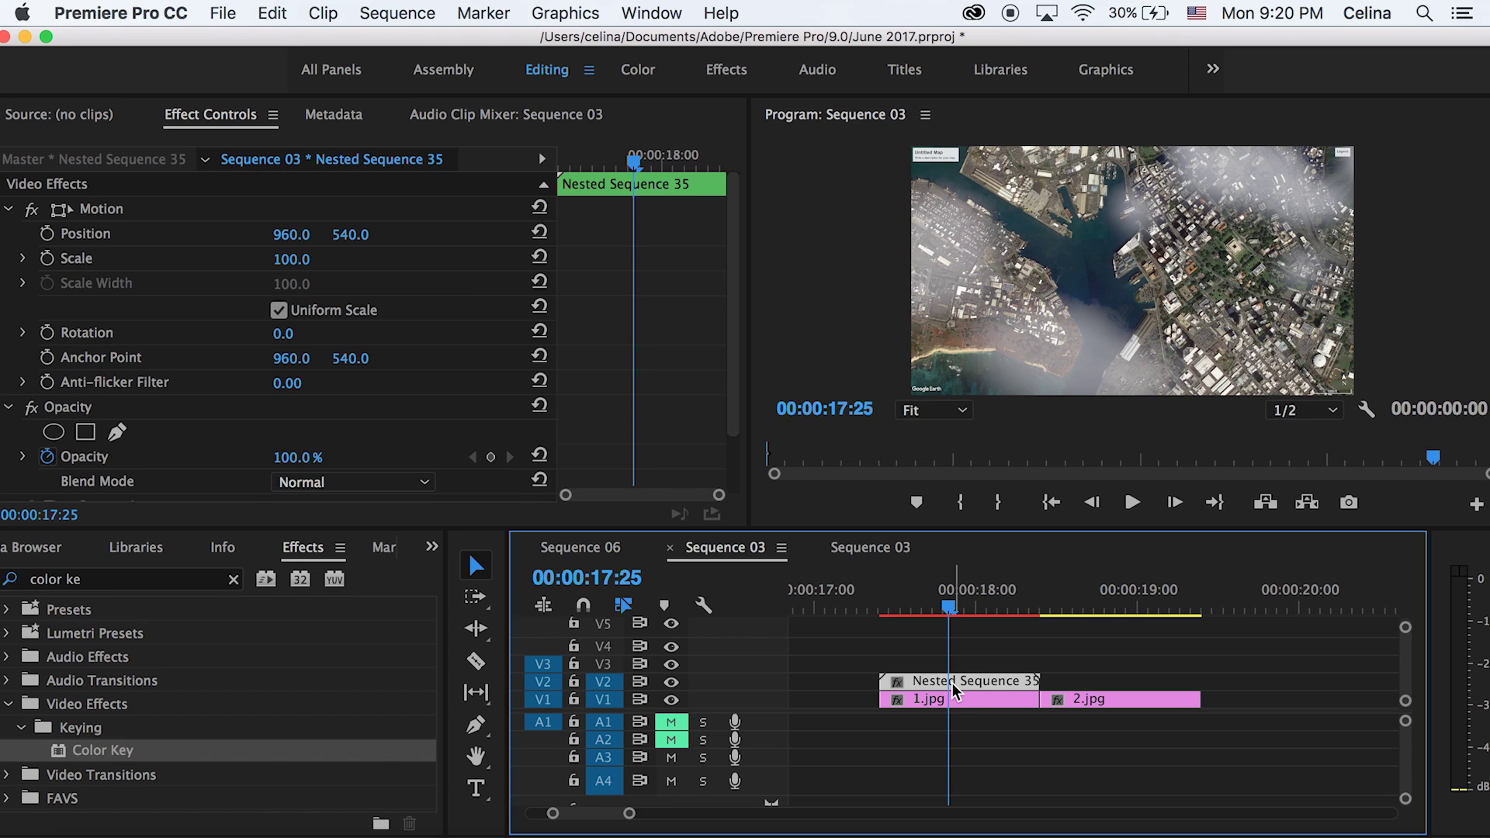
click(949, 700)
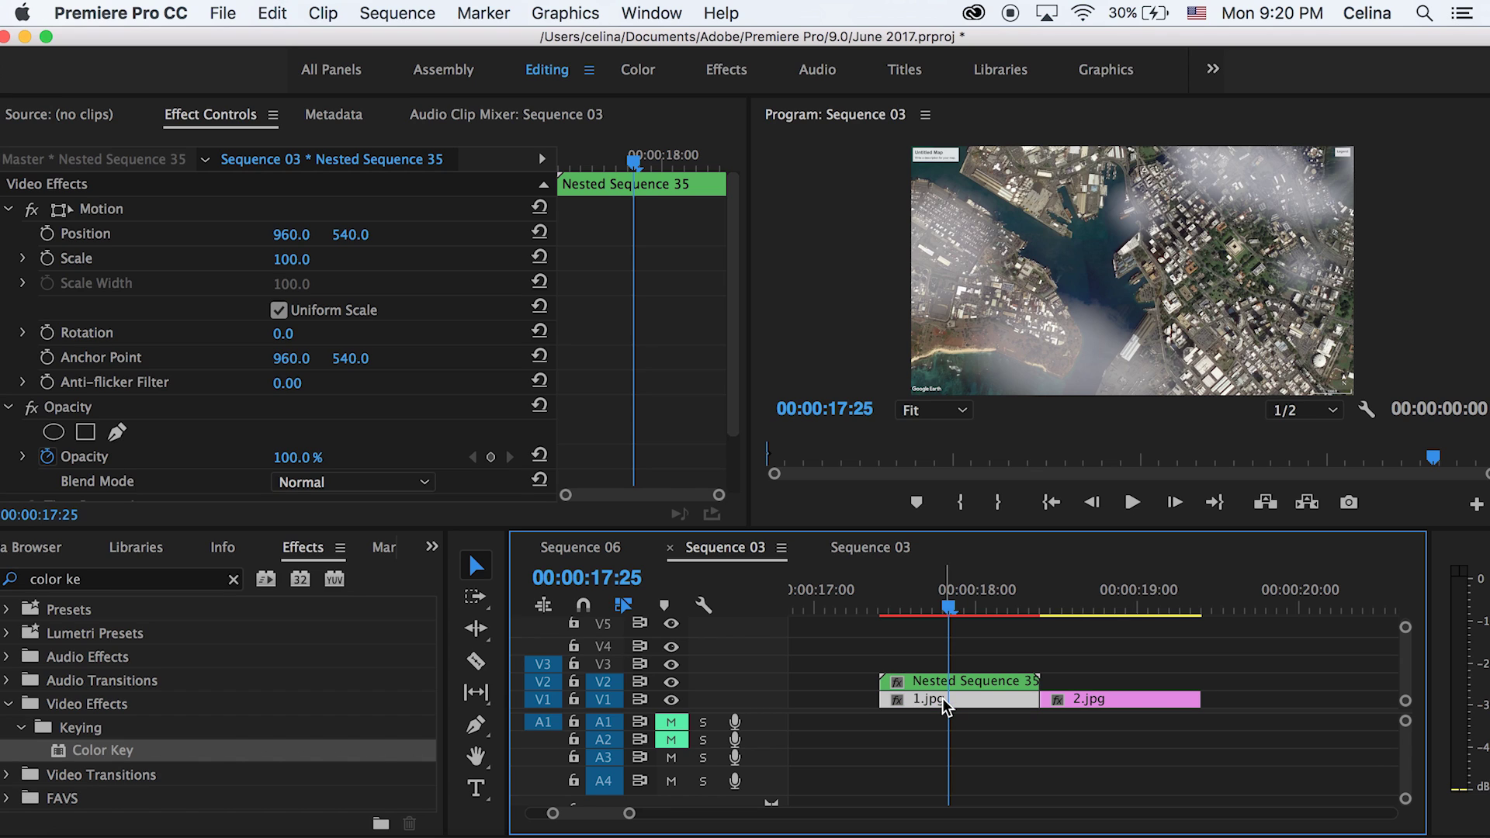
click(233, 580)
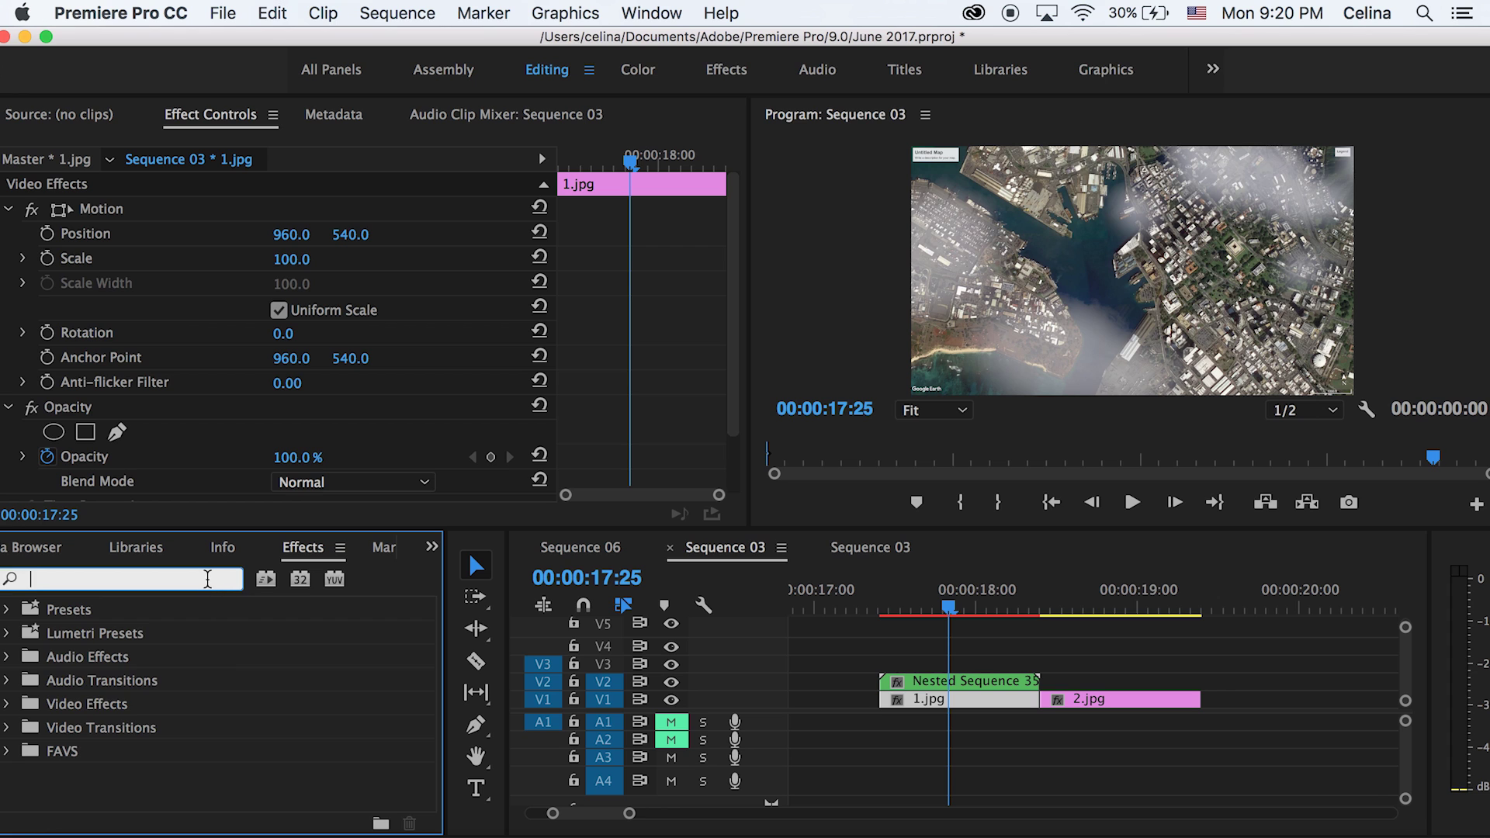
text(fake)
drag(160, 632, 942, 701)
Play back the camera movement on 1.jpg and move 2.jpg further along the timeline, leaving a gap after 1.jpg.
click(867, 591)
key(space)
drag(911, 587, 863, 585)
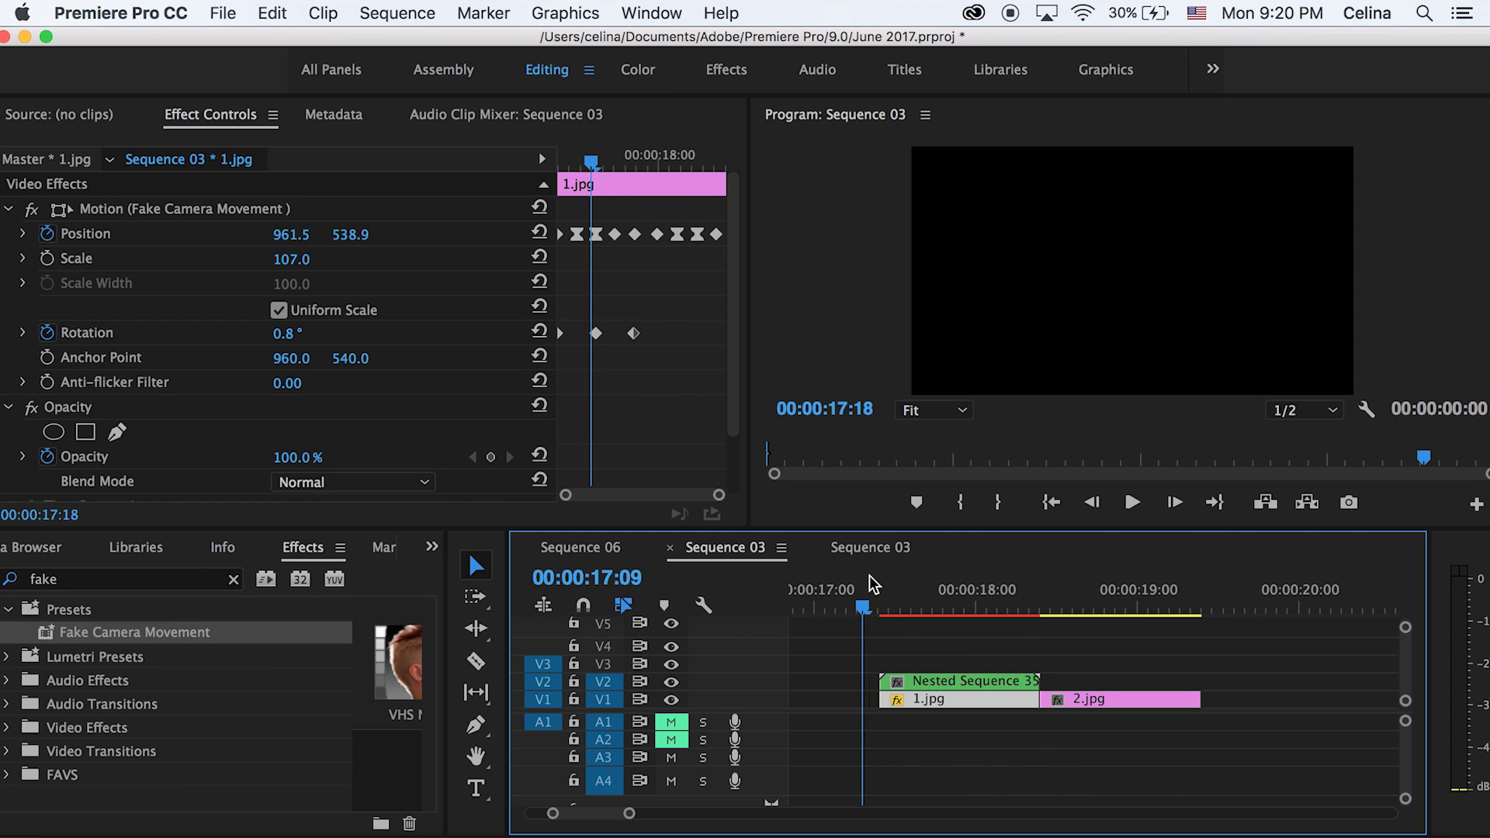
key(space)
key(space)
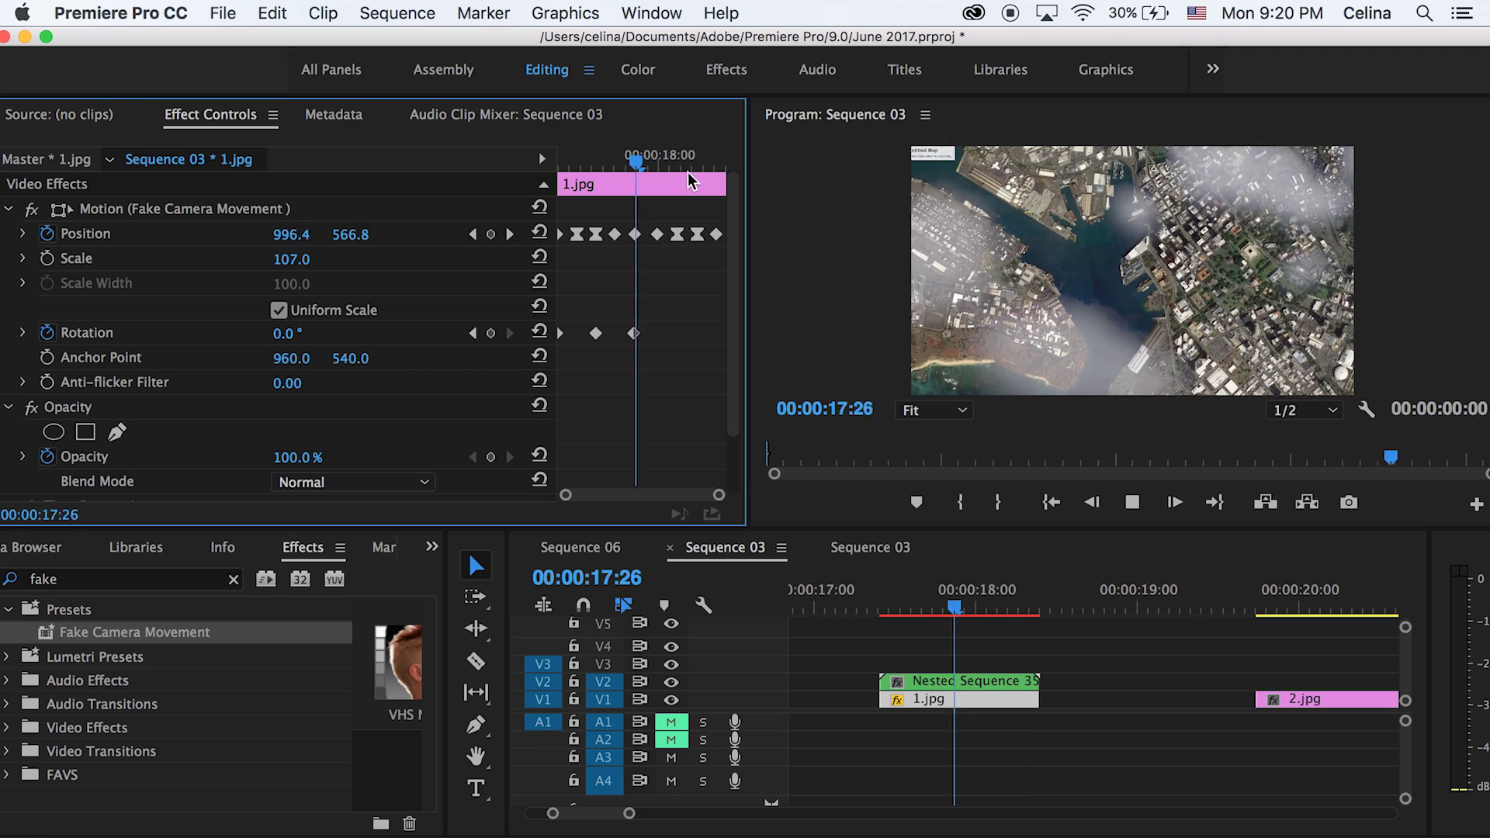
Delete some of 1.jpg's Position keyframes, space the remaining ones farther apart, and play back the slower movement.
drag(688, 177, 549, 185)
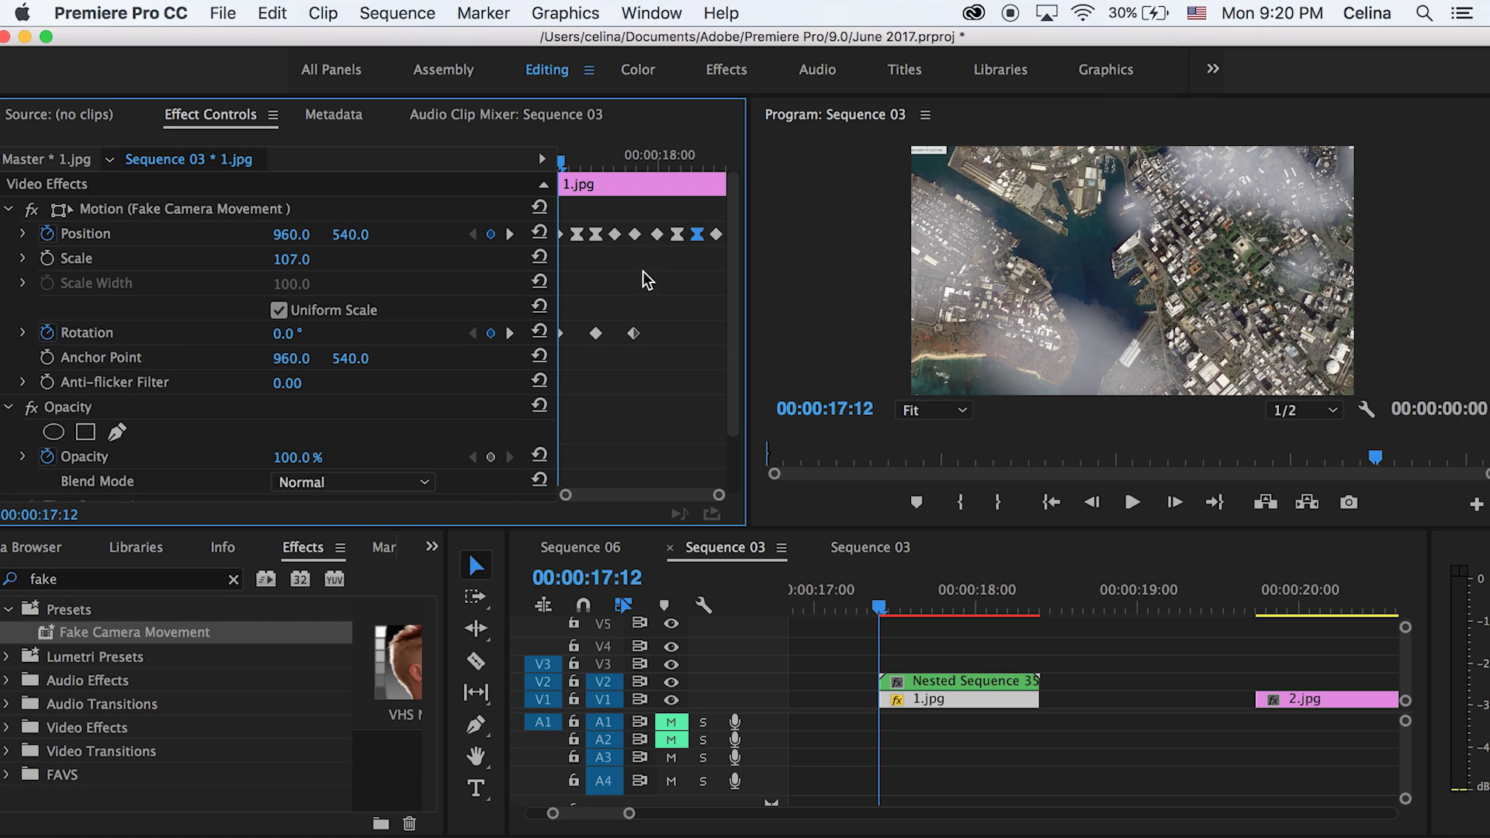
drag(643, 272, 724, 175)
key(Delete)
mouse_move(639, 236)
mouse_down()
mouse_move(725, 240)
mouse_move(656, 236)
mouse_up()
drag(578, 235, 602, 235)
key(space)
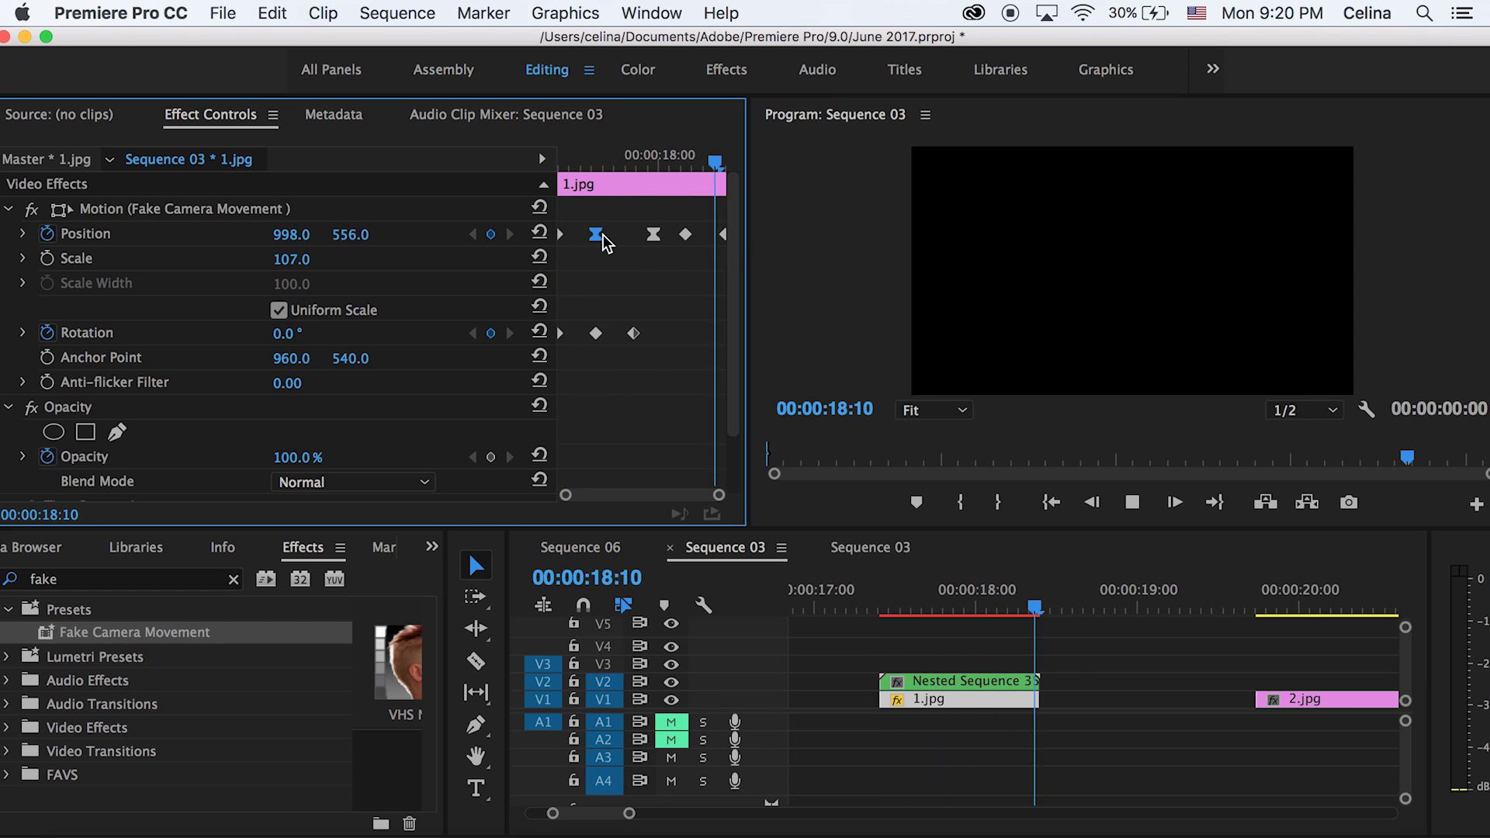
key(space)
key(space)
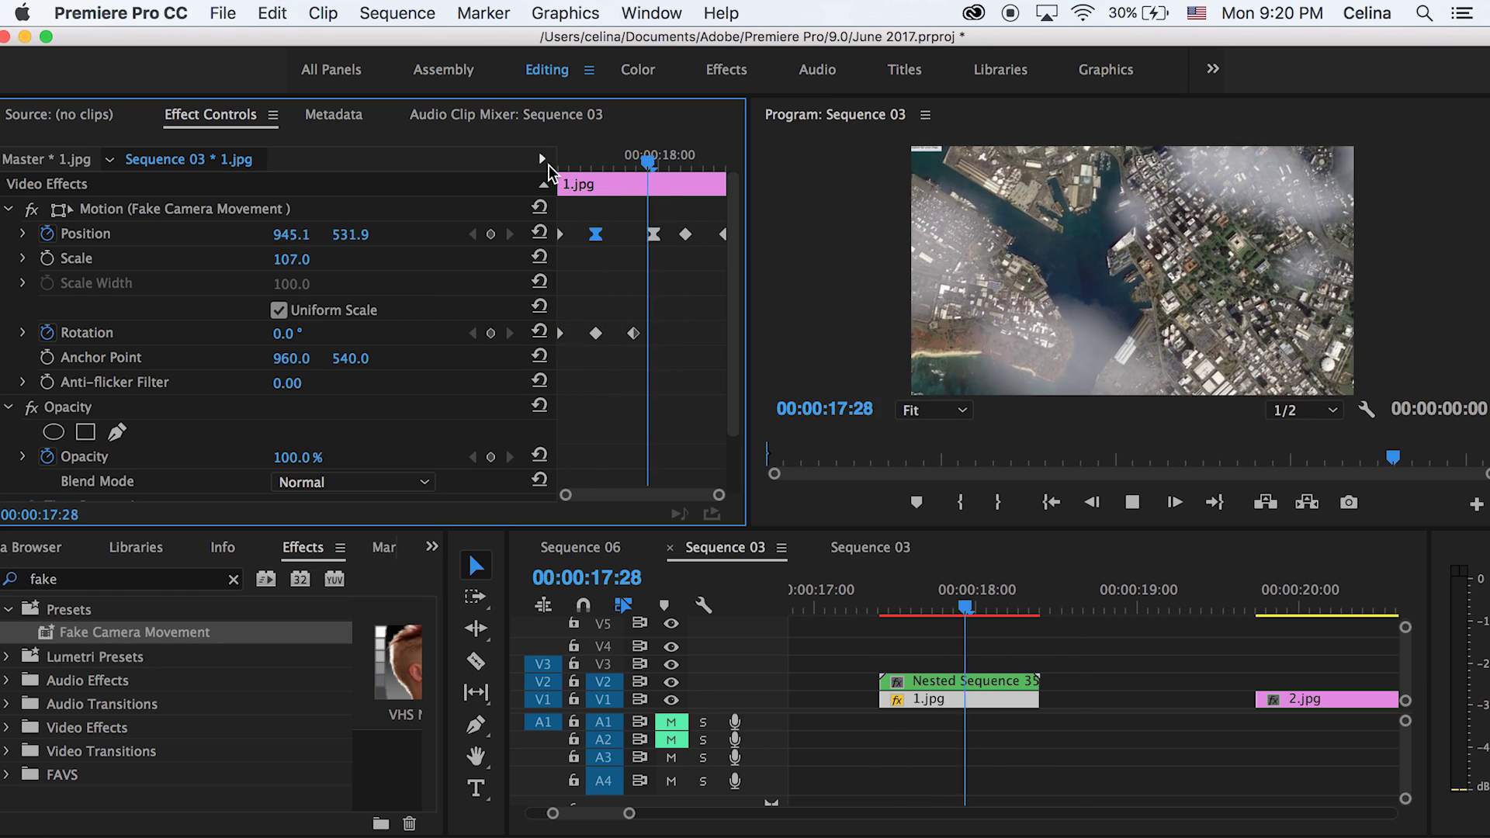
key(space)
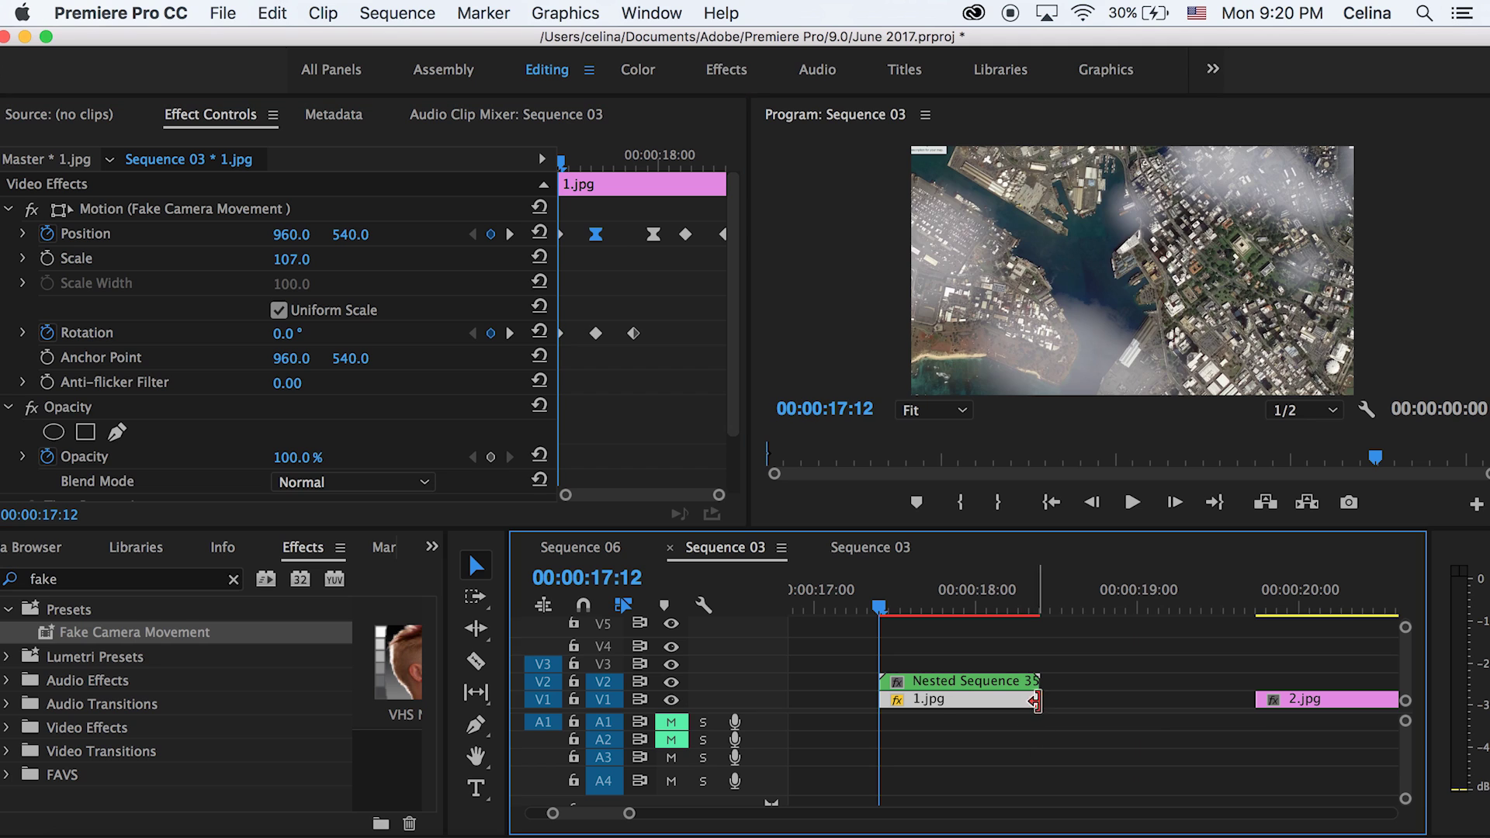
Extend 1.jpg to about twice its duration, redistribute its Position keyframes, and play back the movement.
drag(1038, 698, 1216, 698)
mouse_move(658, 236)
mouse_down()
mouse_move(720, 236)
mouse_move(652, 235)
mouse_up()
drag(603, 234, 620, 235)
drag(576, 234, 585, 234)
key(space)
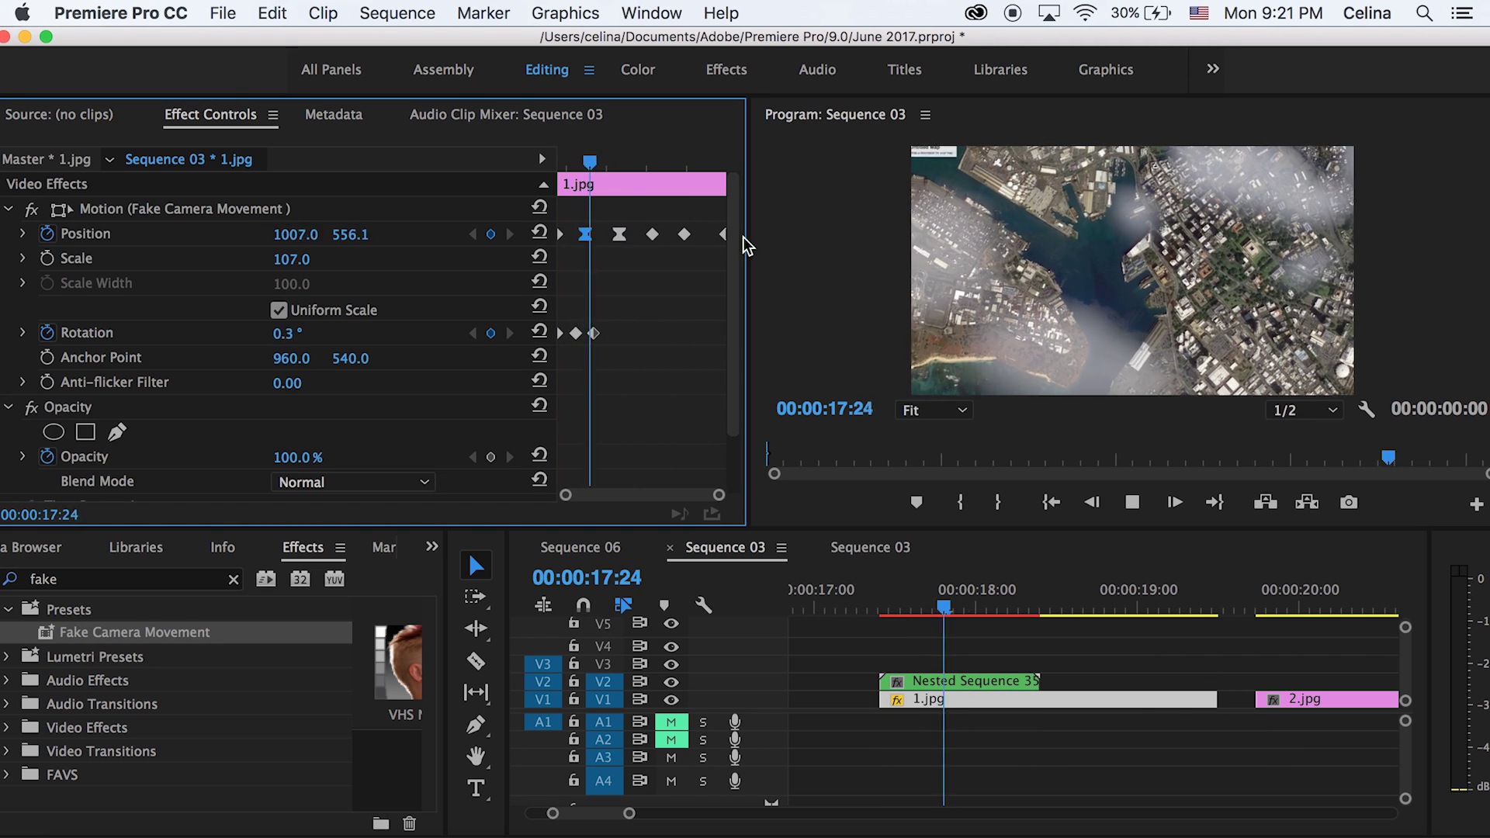
Place a copy of the nested cloud sequence directly after the original on V2 and review the clouds over the longer 1.jpg.
drag(1038, 680, 1222, 676)
click(1036, 682)
drag(1044, 683, 1117, 682)
click(920, 595)
key(space)
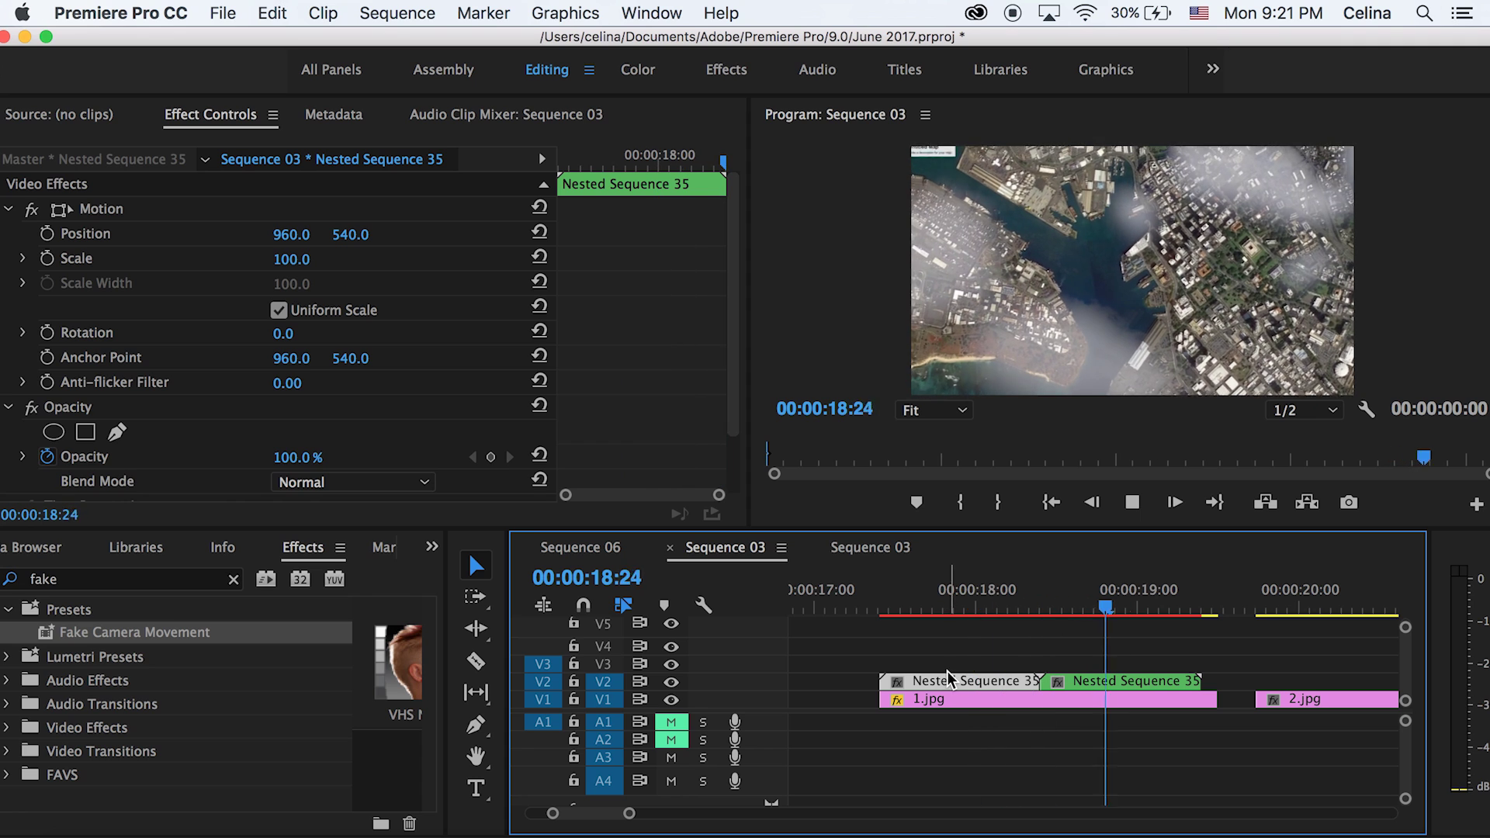
key(space)
click(1191, 607)
drag(1191, 608, 997, 810)
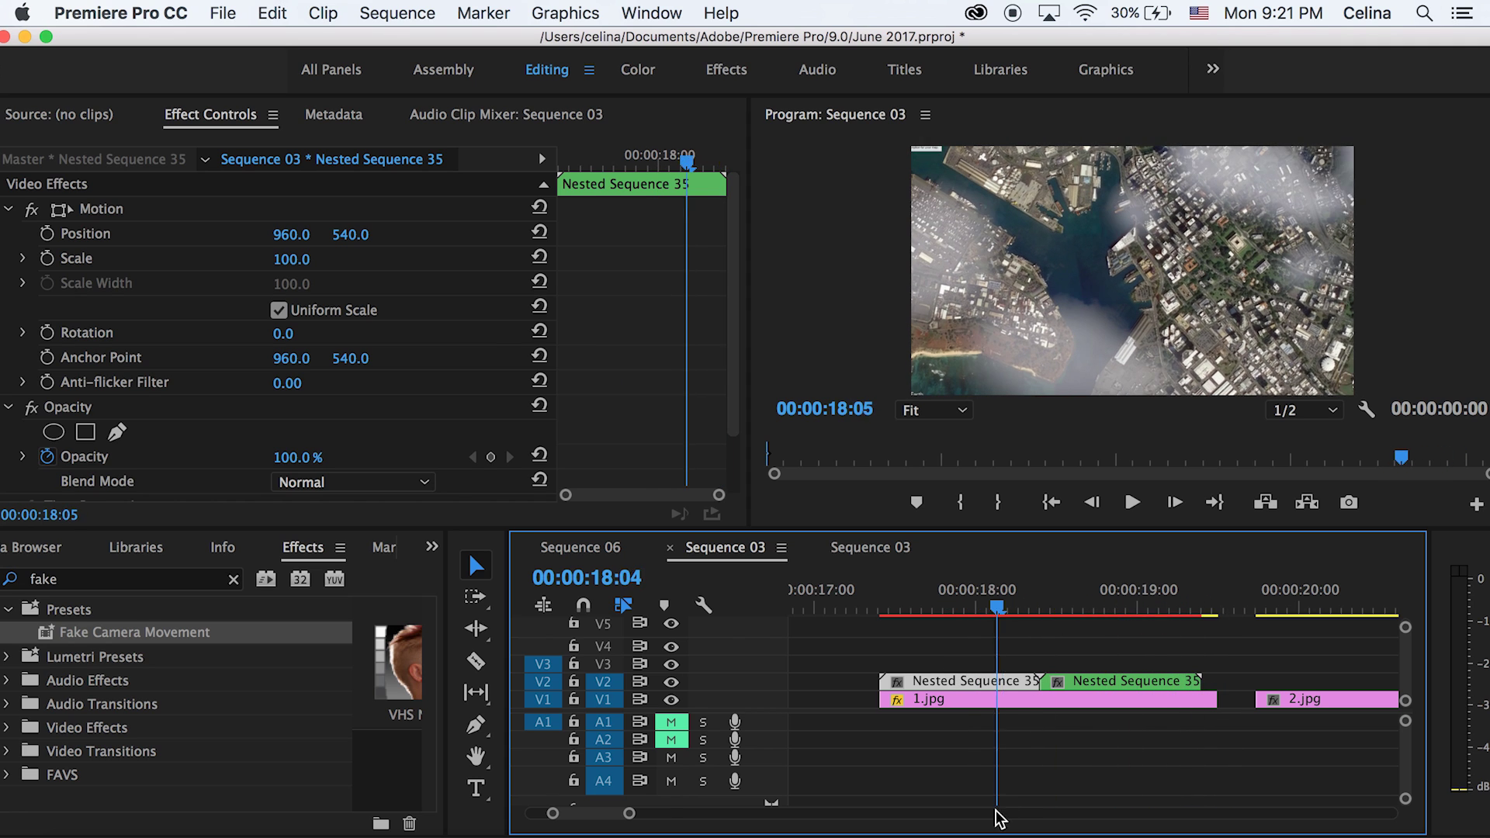
Select all Position keyframes of 1.jpg and set their Temporal Interpolation to Continuous Bezier.
drag(711, 208, 510, 233)
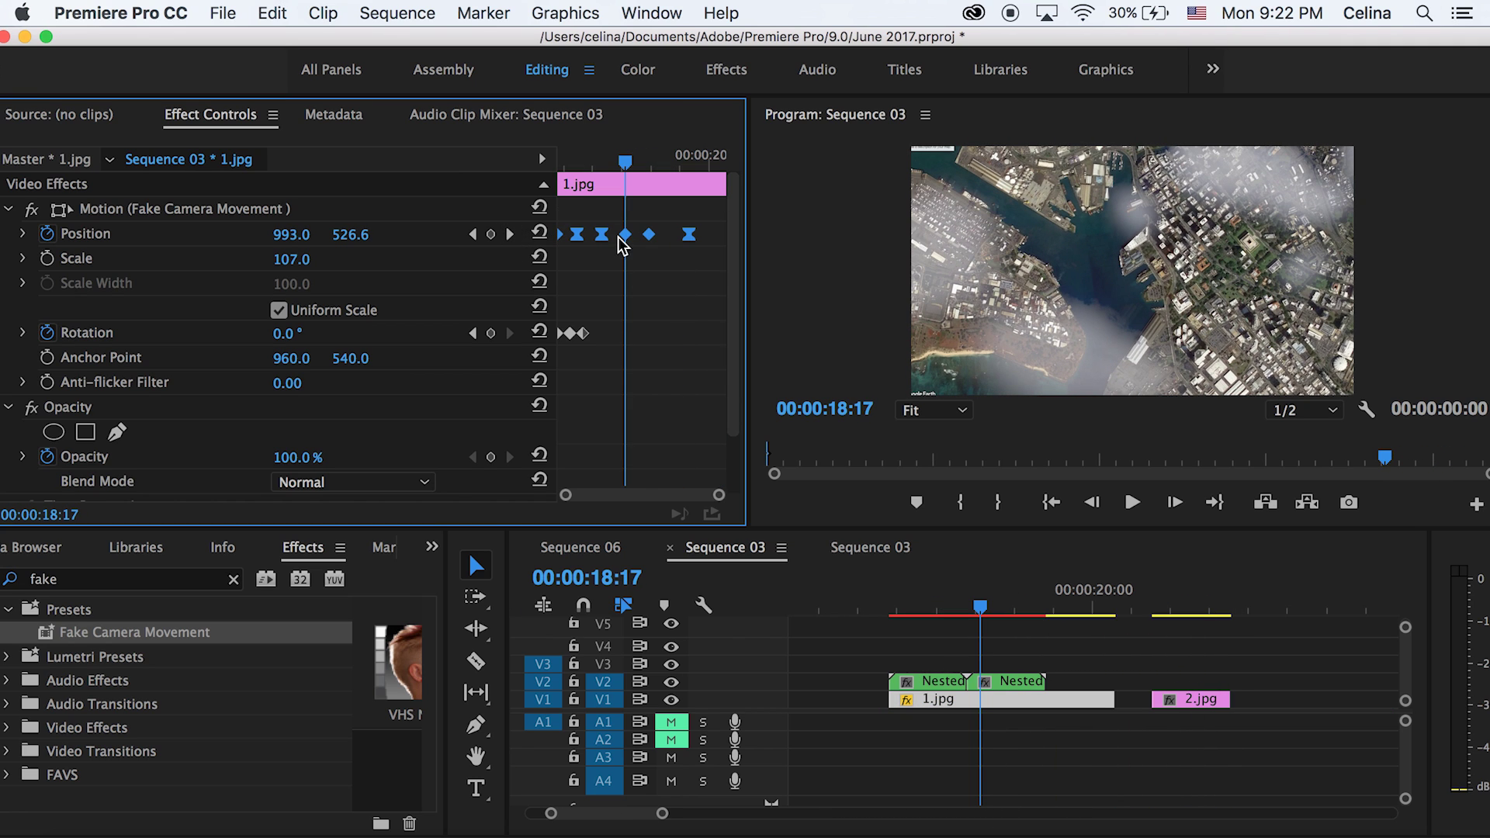
right_click(618, 235)
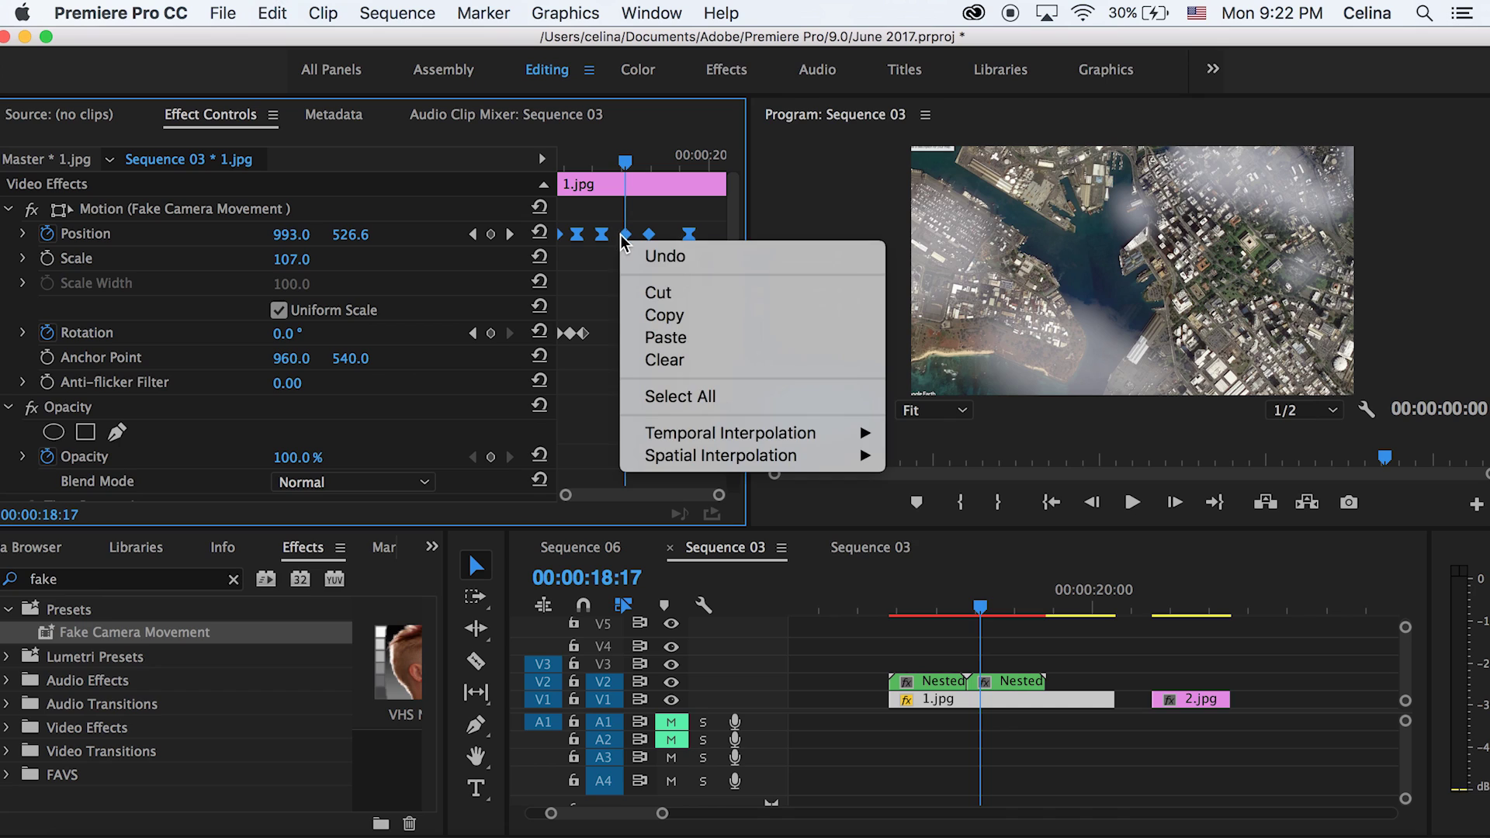
mouse_move(691, 434)
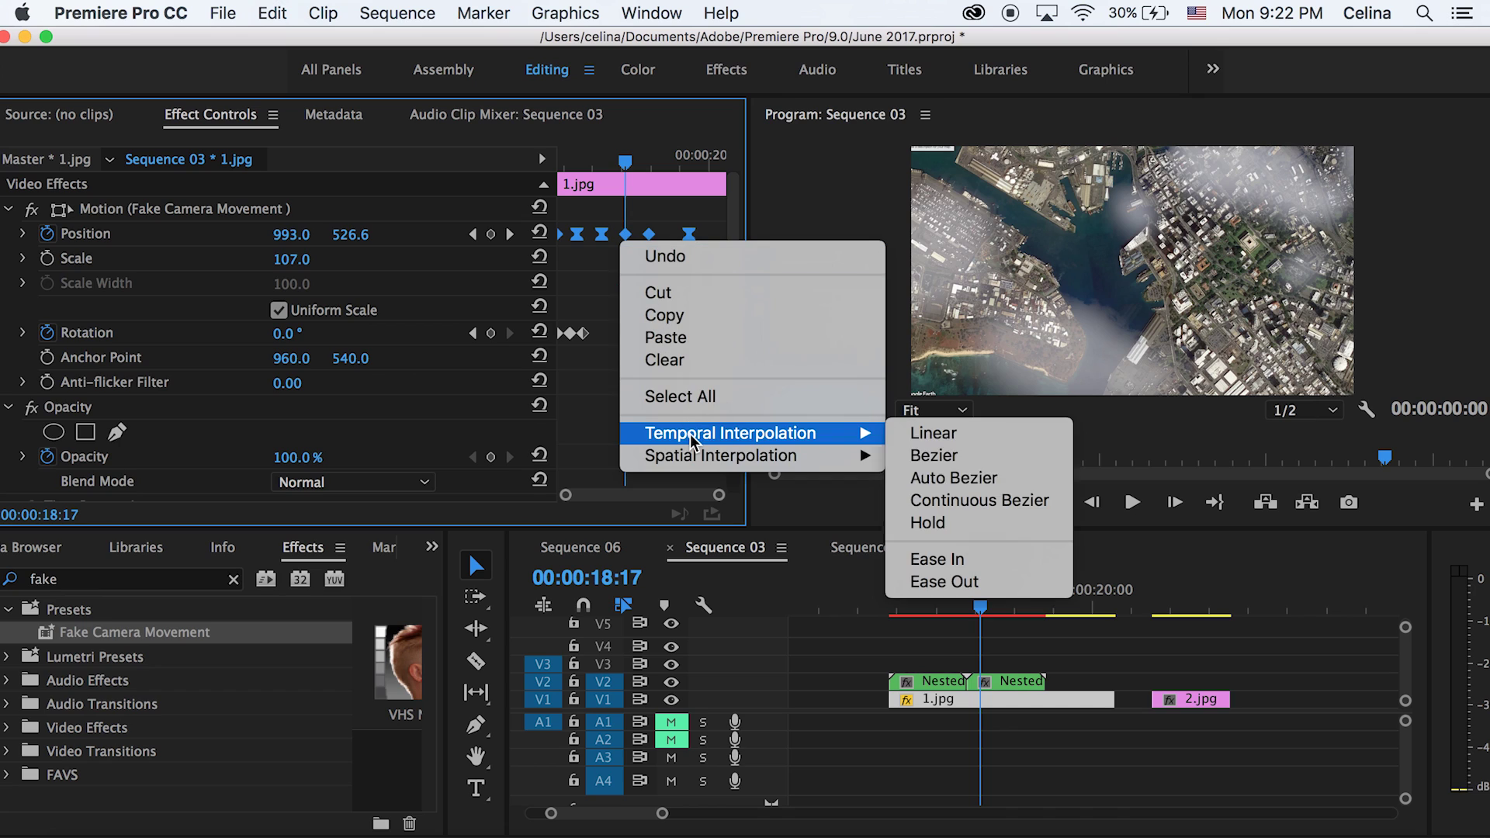
click(931, 503)
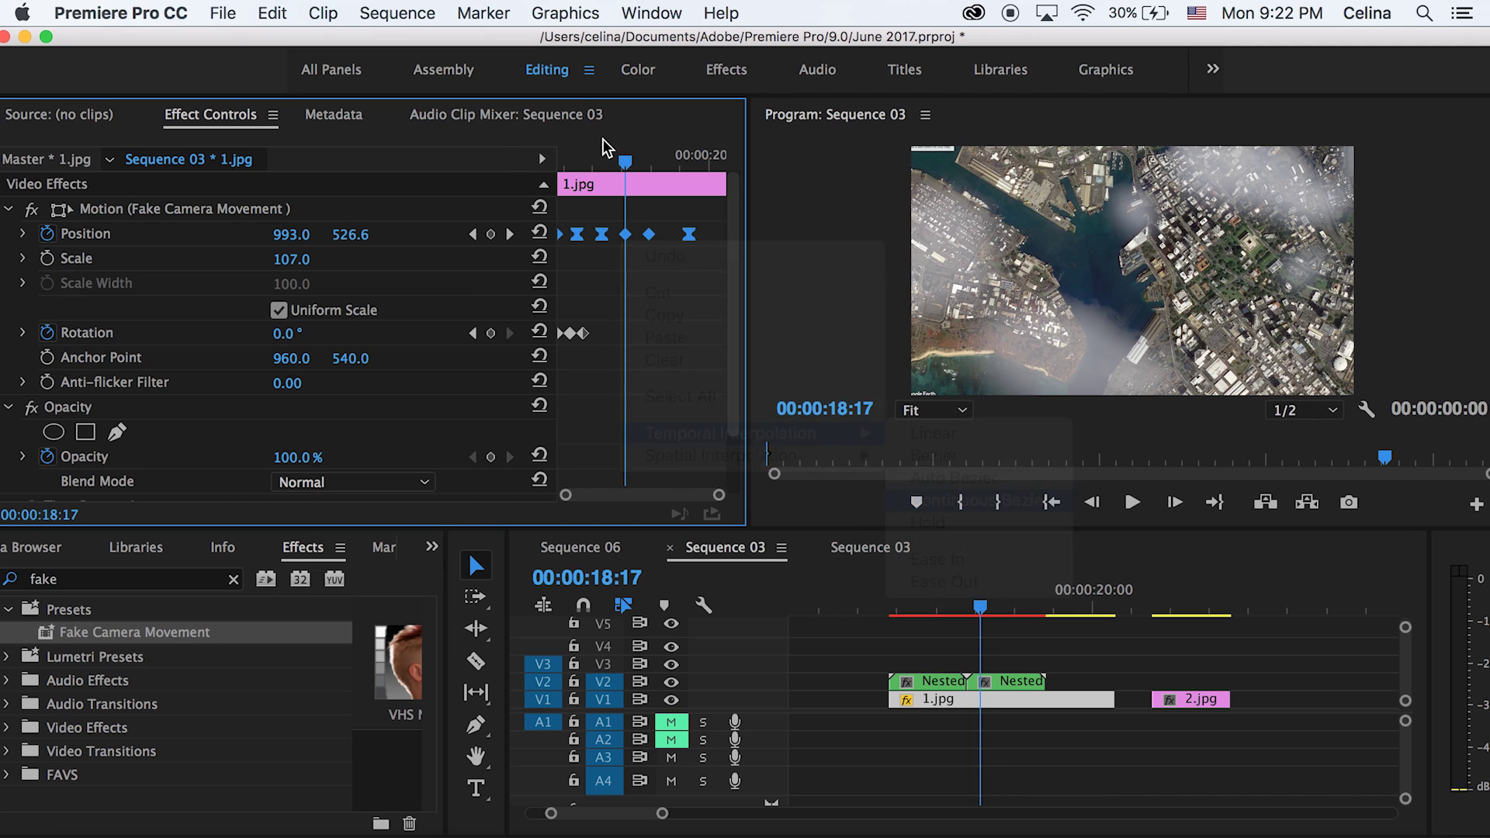
Play back 1.jpg with its clouds to check the smoothed camera movement, and clear the effects search.
key(space)
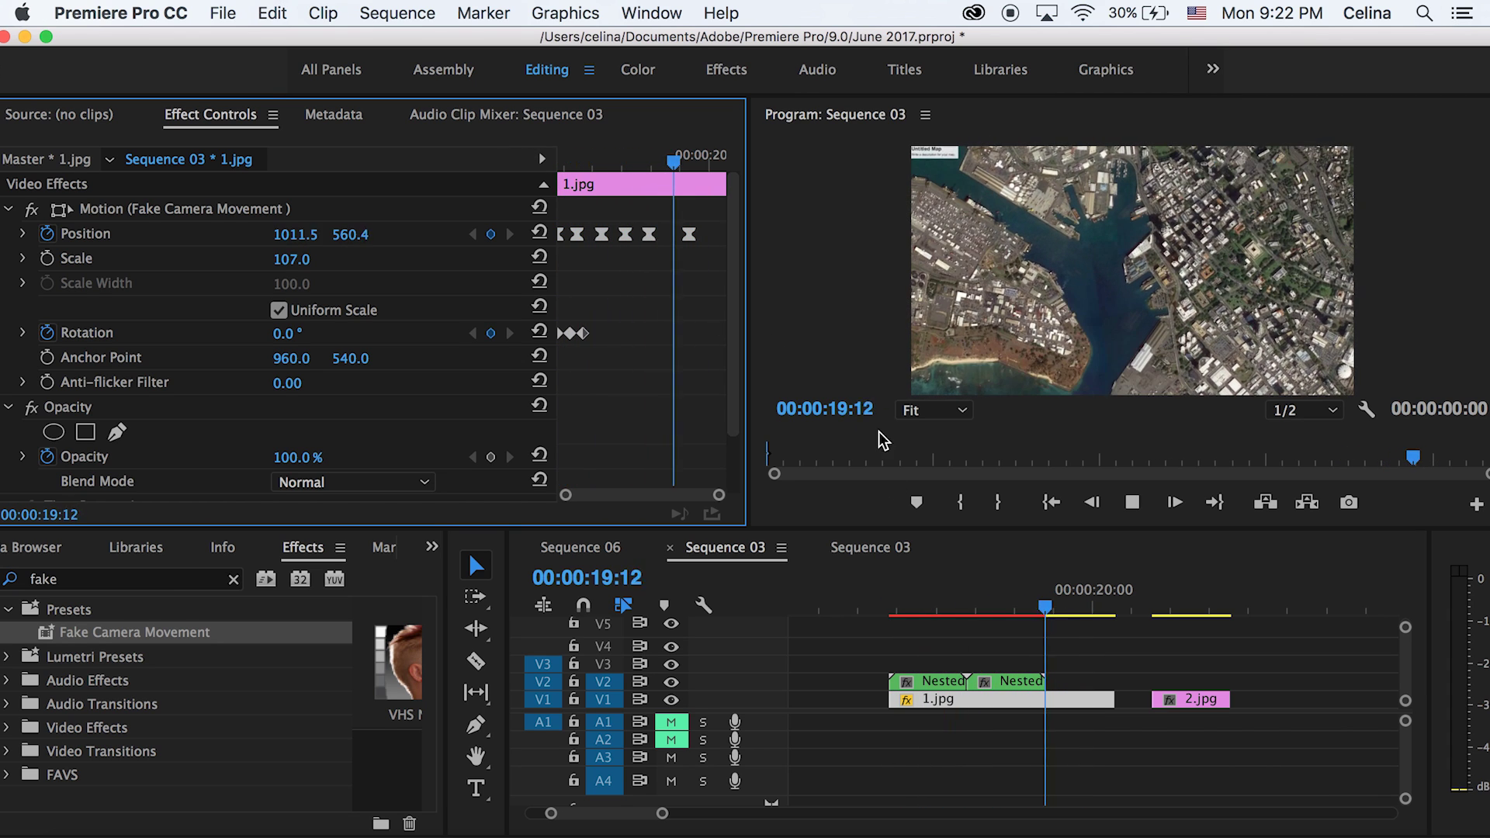
key(space)
click(895, 602)
key(space)
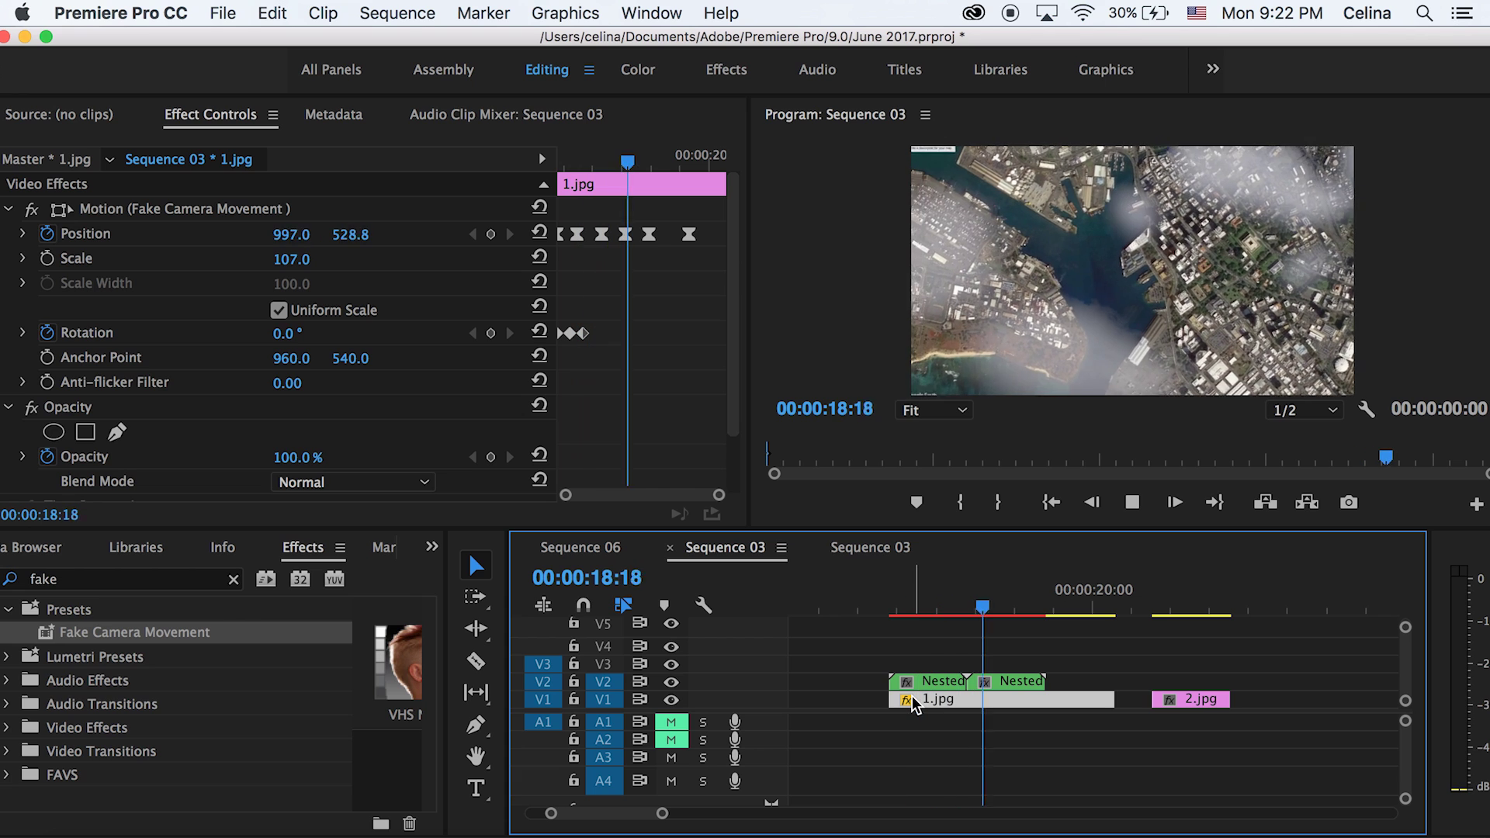
key(space)
click(233, 580)
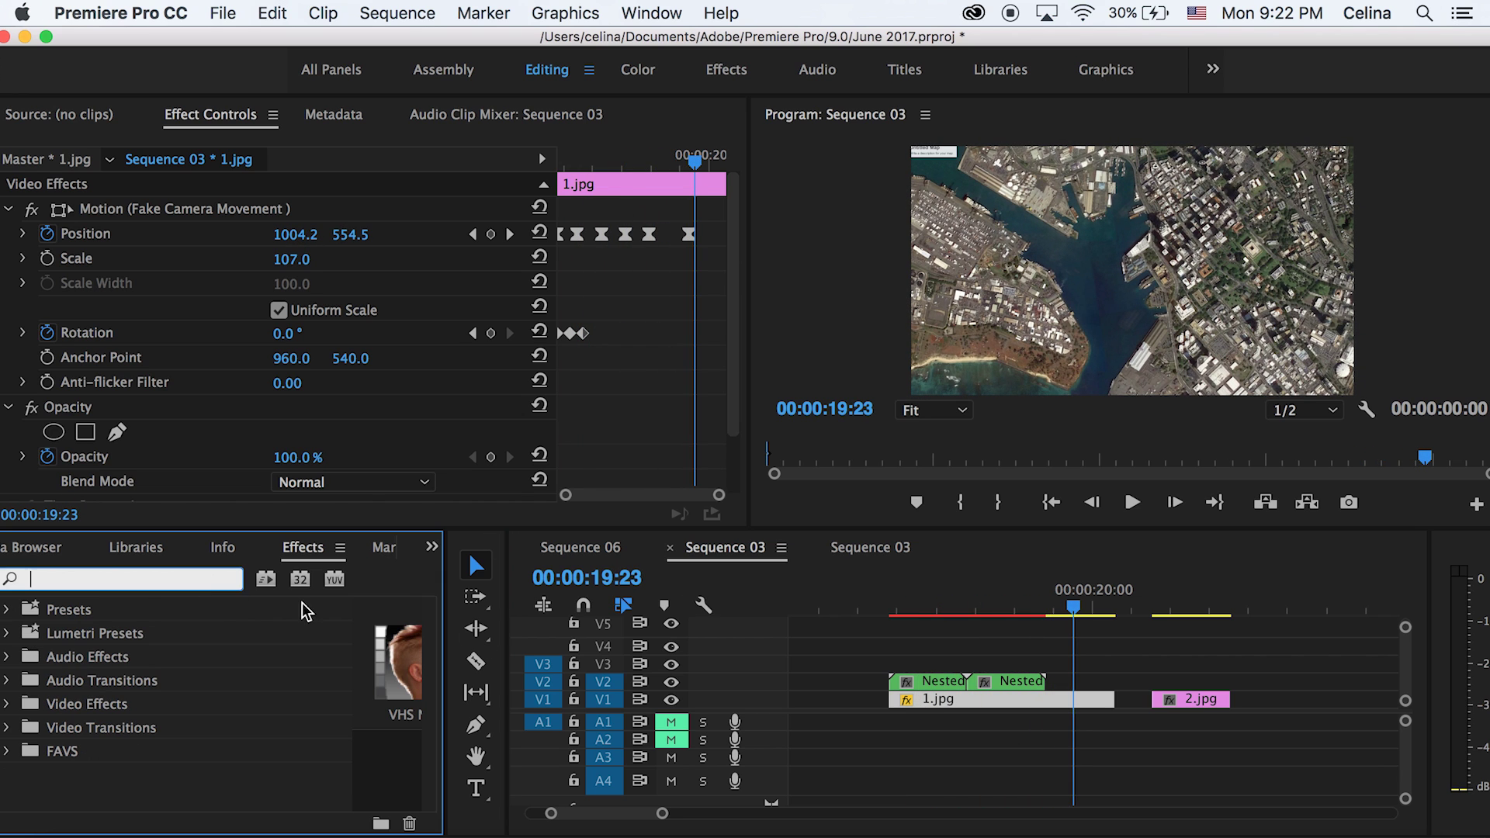
click(896, 574)
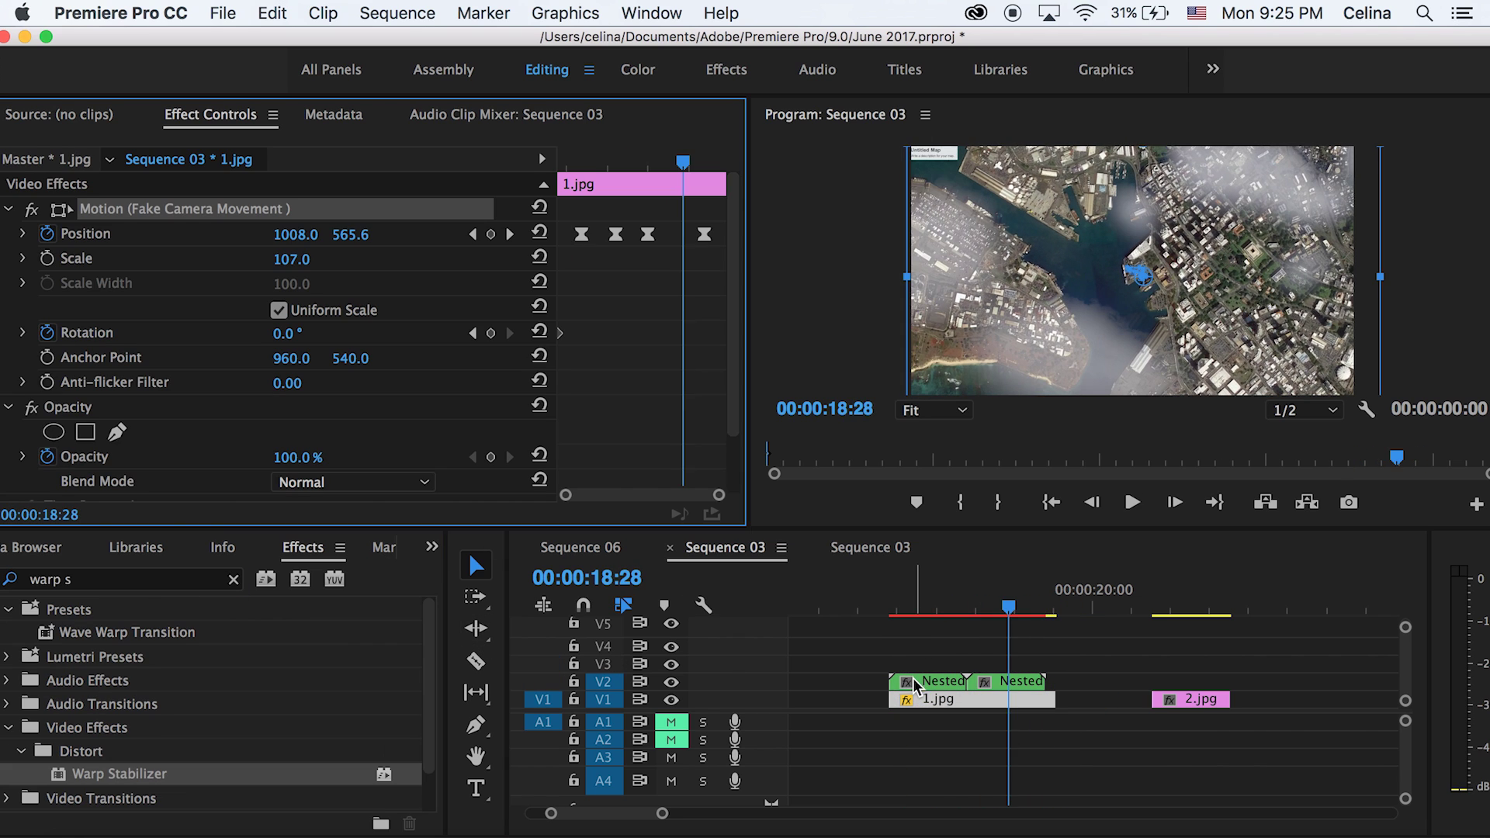
Nest the two adjacent cloud sequences on V2 into one sequence.
drag(900, 594, 1055, 612)
drag(912, 662, 992, 683)
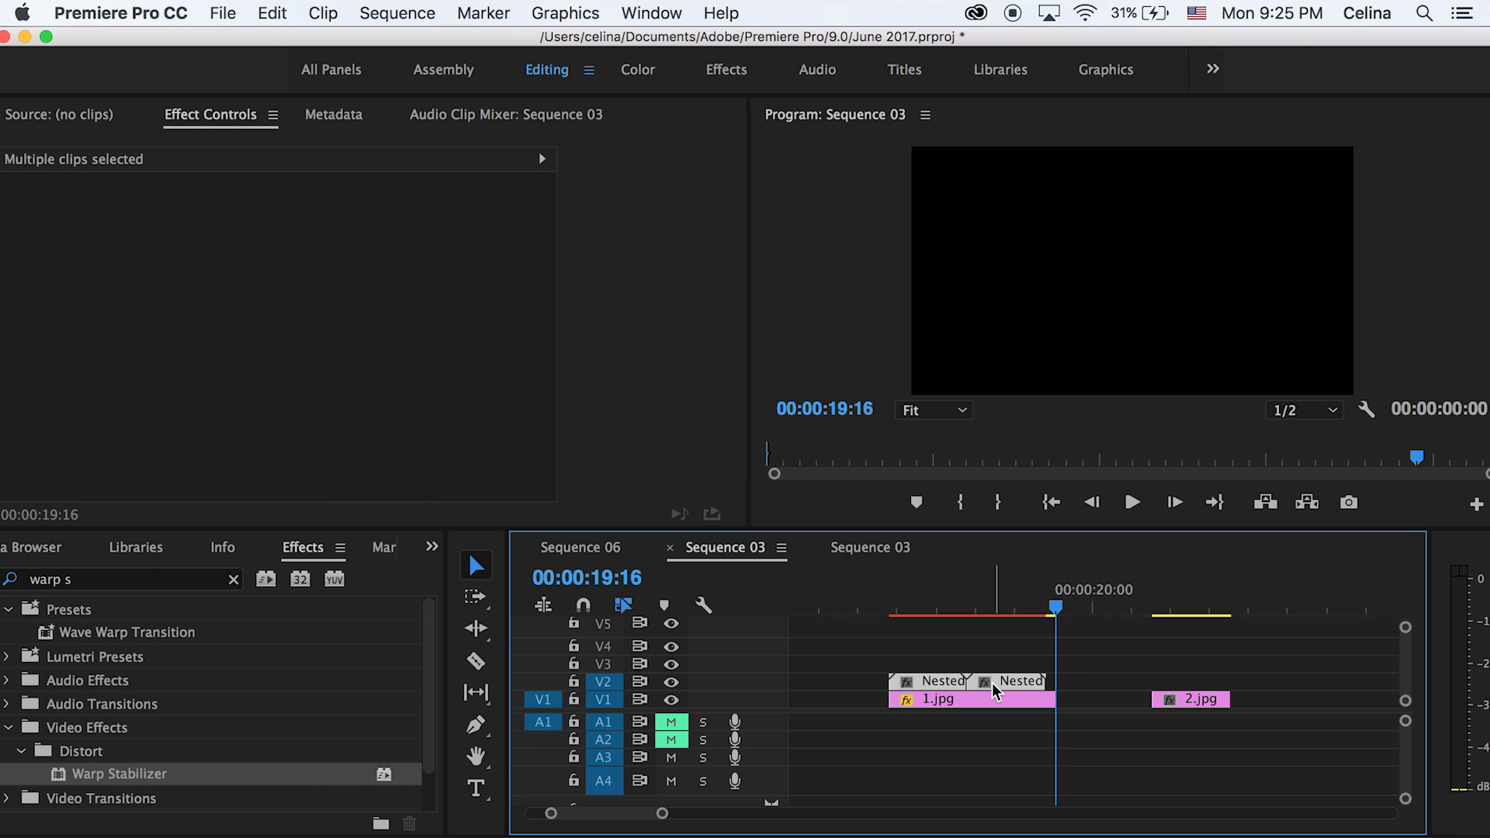
key(n)
click(808, 468)
click(808, 476)
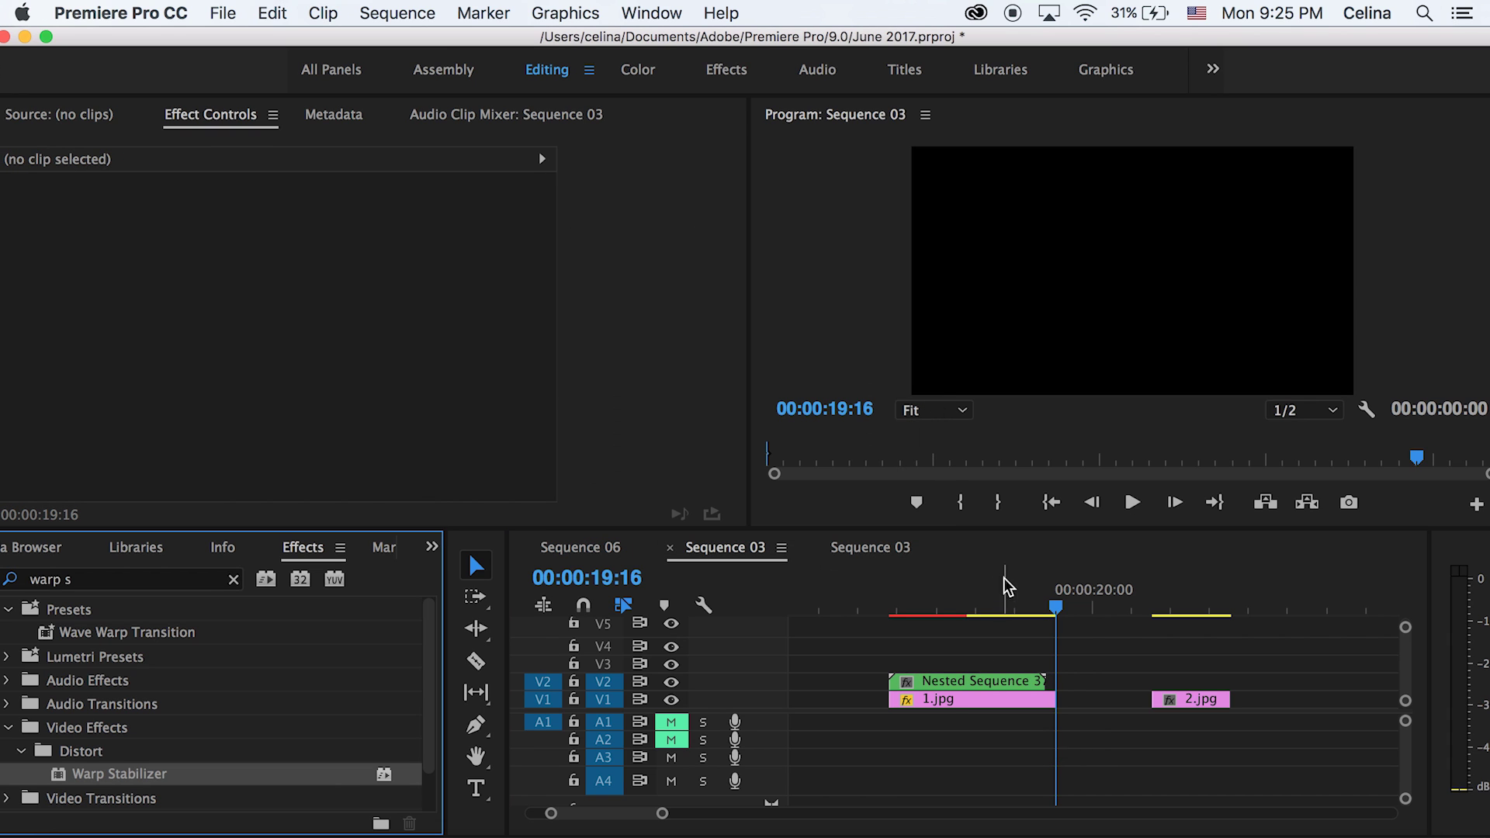
Copy 1.jpg's Fake Camera Movement motion onto the nested cloud sequence and play it back from its start.
click(922, 607)
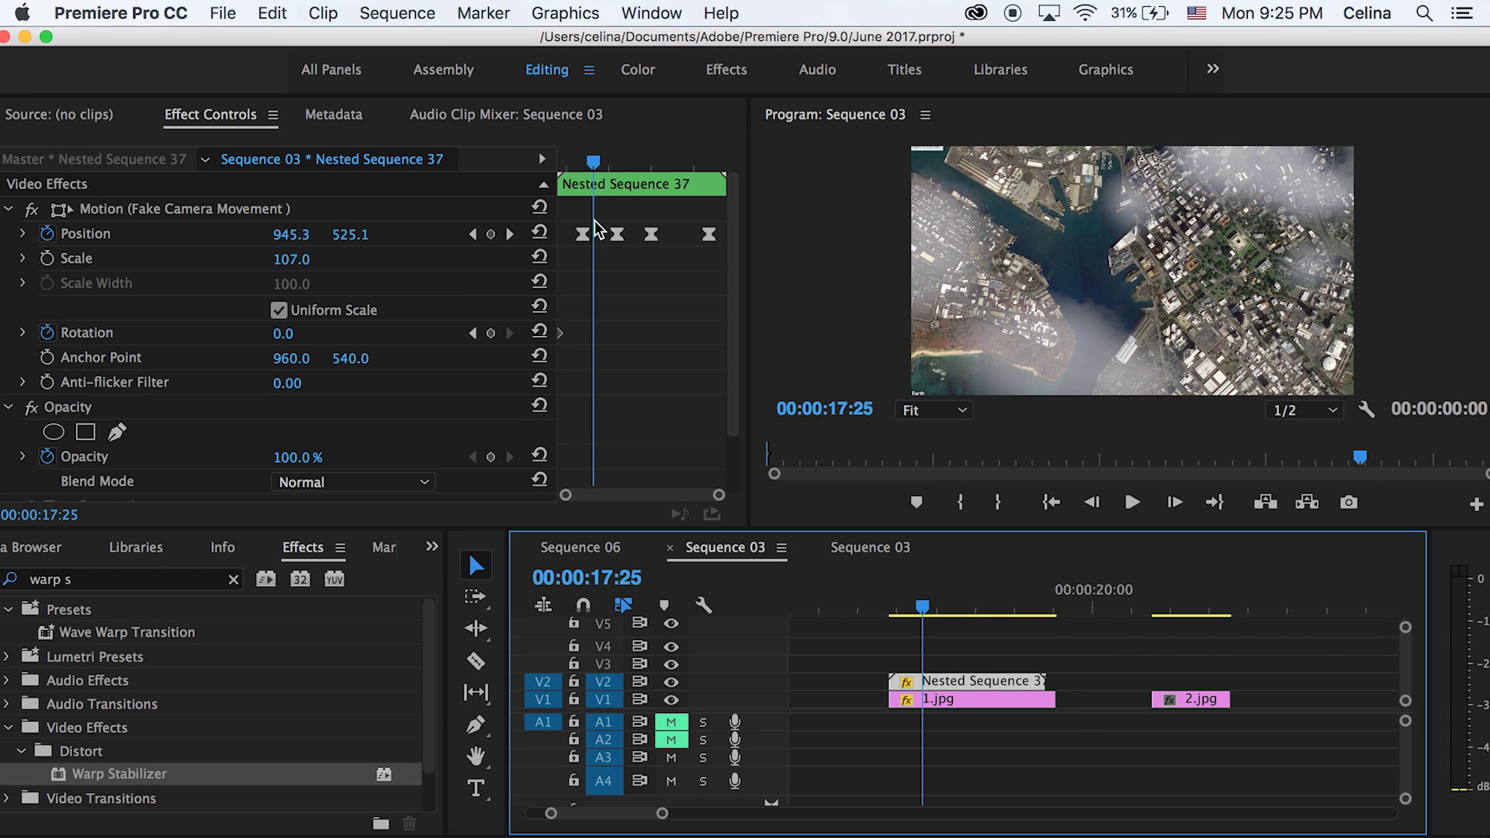
drag(592, 161, 467, 151)
key(space)
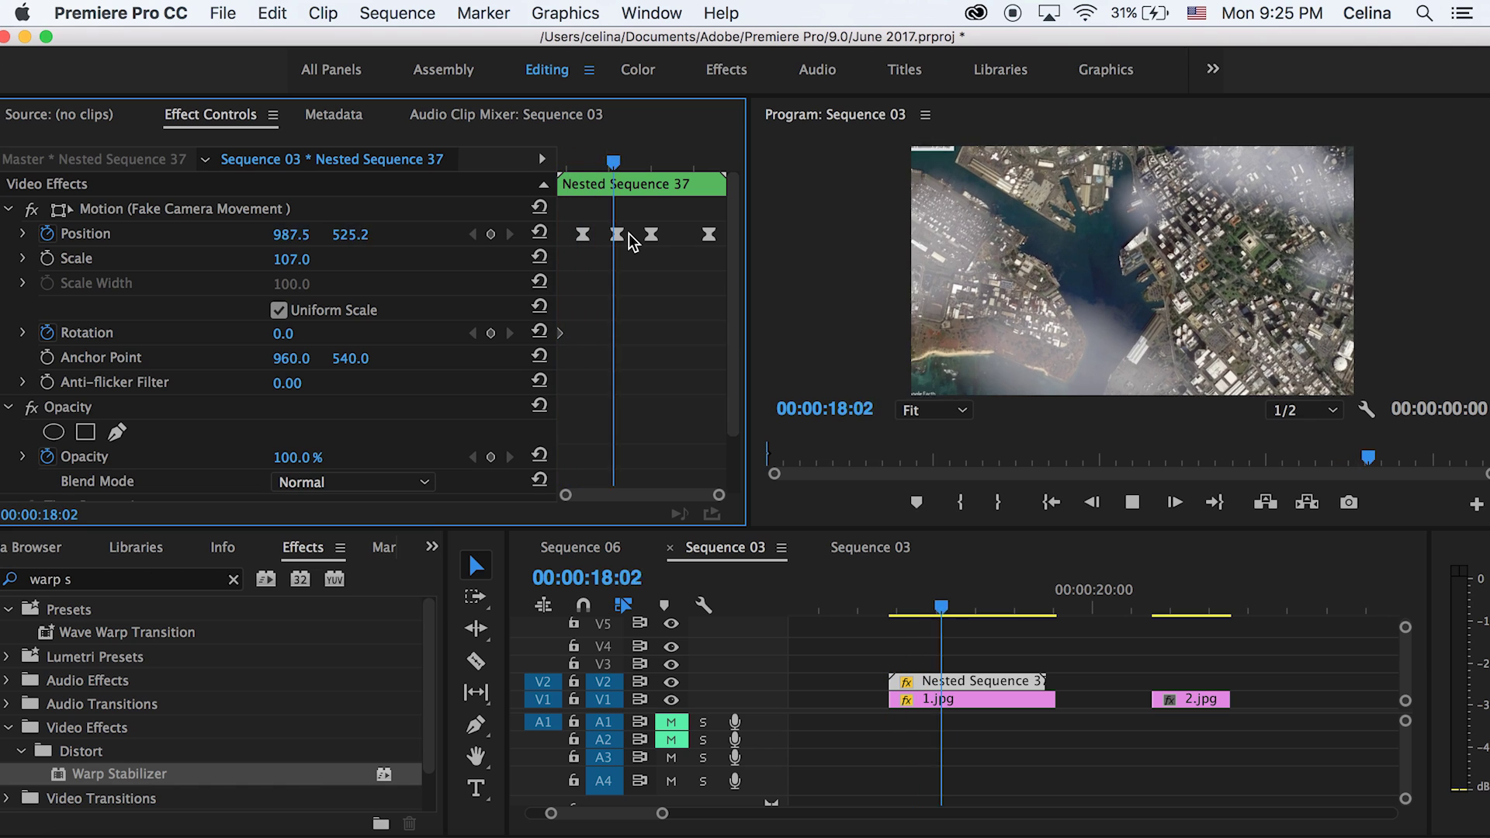
Move the nested cloud sequence's first Position keyframe earlier, nudge the last two slightly, and play back the motion.
drag(587, 160, 567, 184)
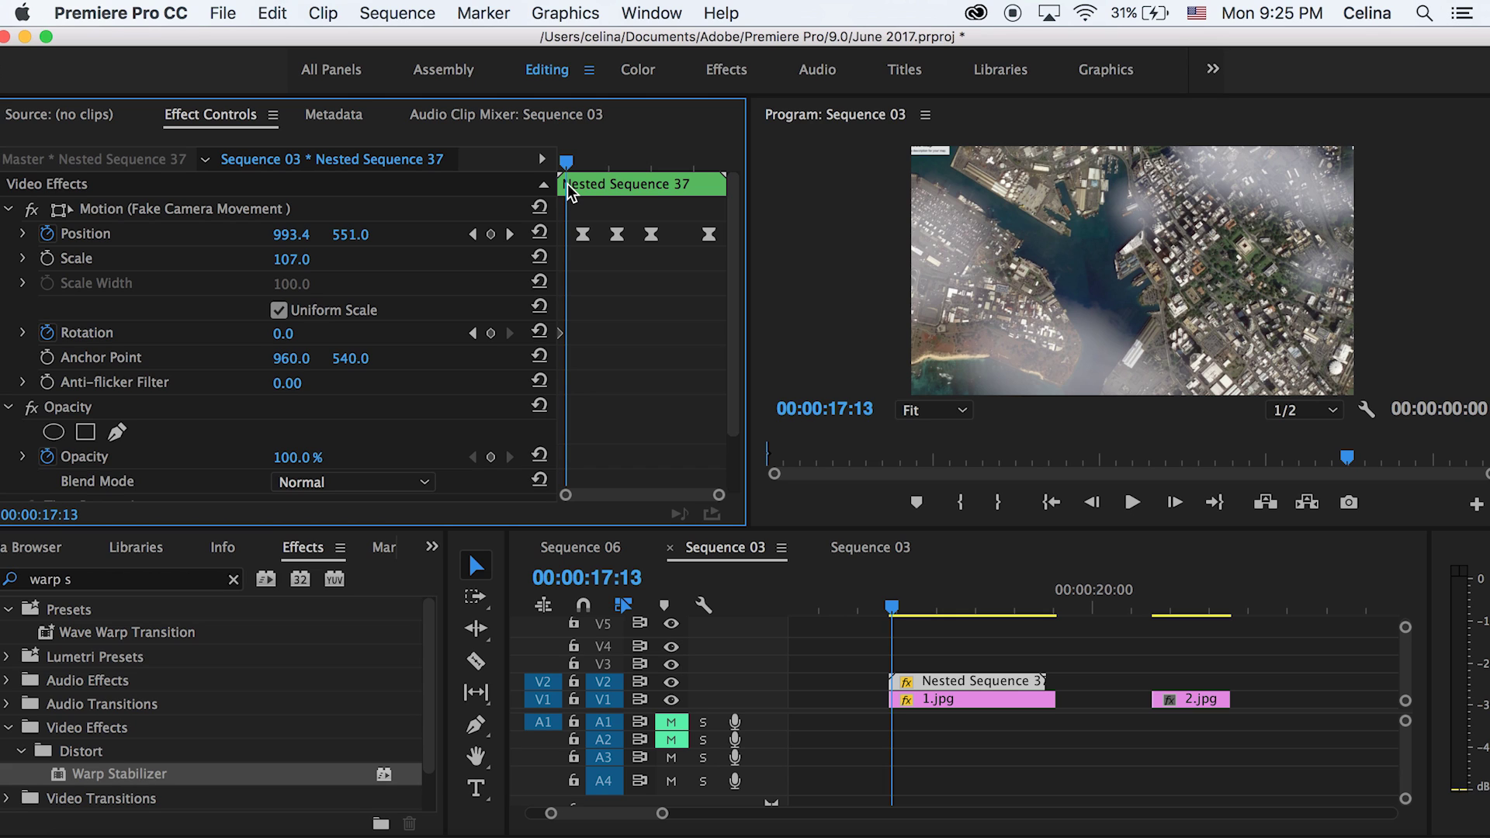
drag(568, 184, 563, 226)
drag(624, 240, 709, 232)
mouse_move(656, 235)
mouse_down()
mouse_move(626, 234)
mouse_move(653, 234)
mouse_up()
key(space)
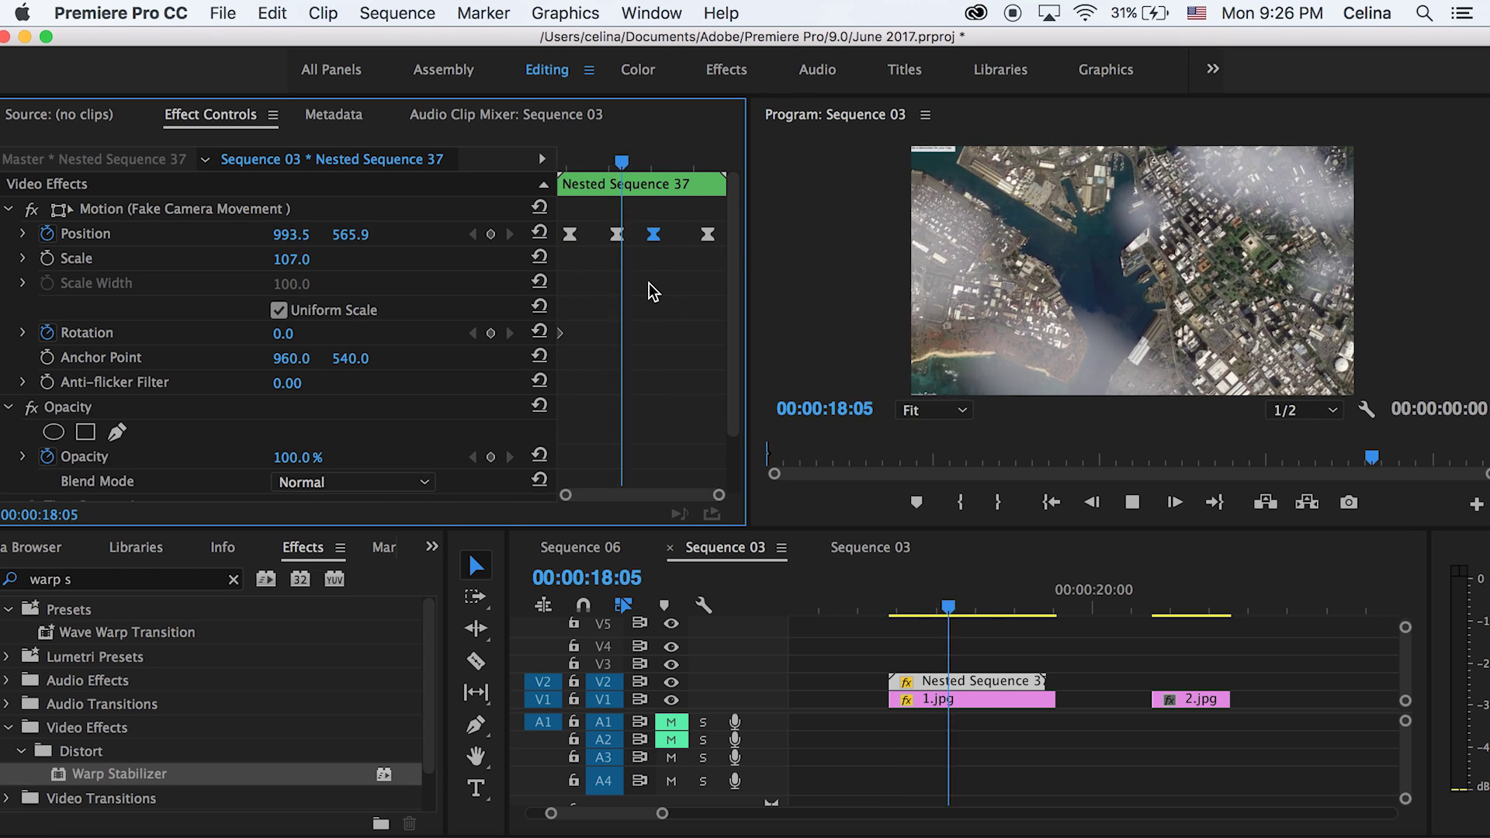
Retime the later Position keyframes of the nested cloud sequence and play back its drift over the map.
click(569, 160)
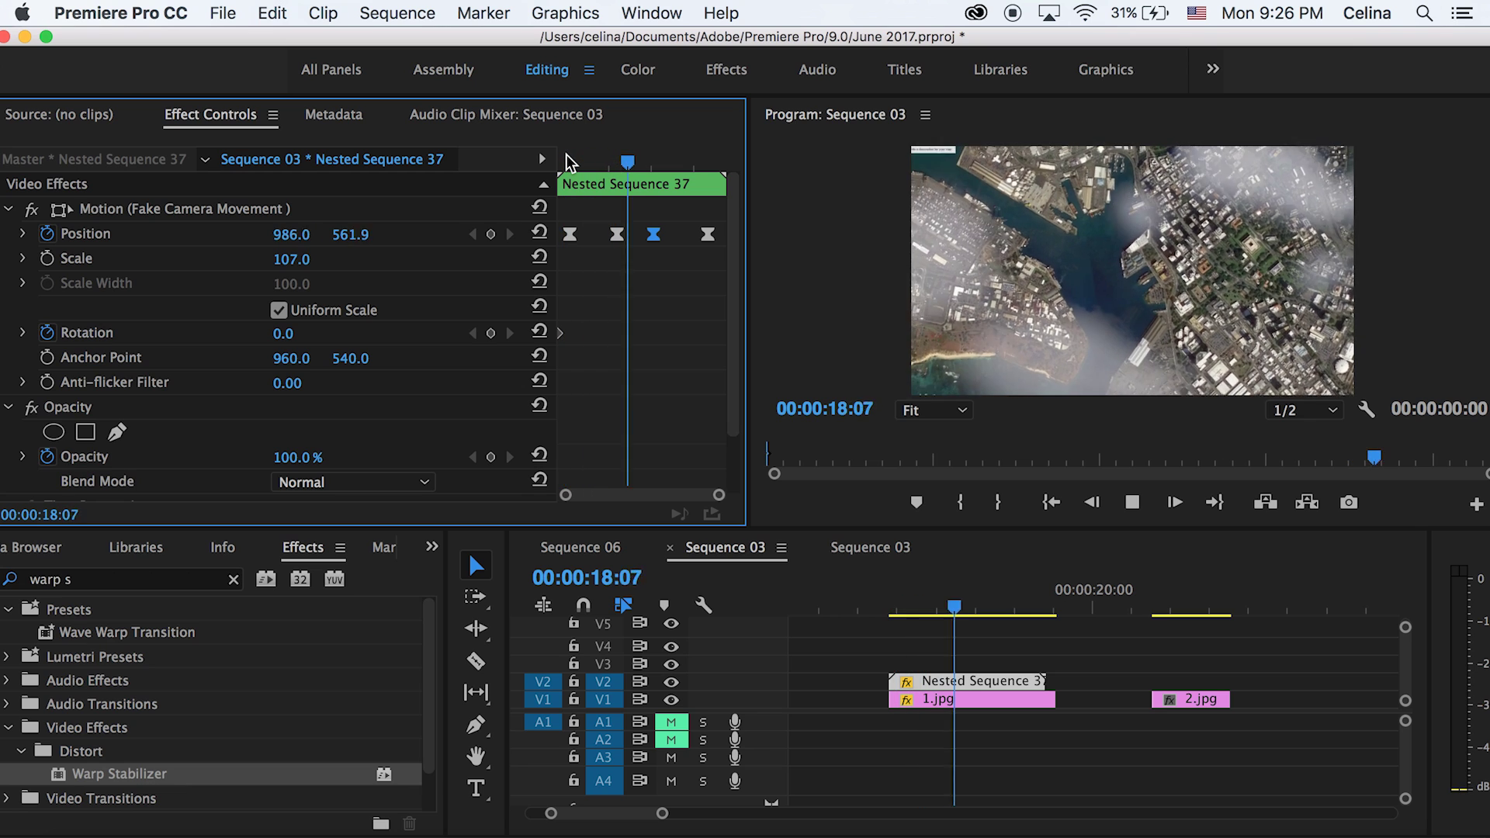
click(583, 154)
drag(654, 234, 612, 235)
key(space)
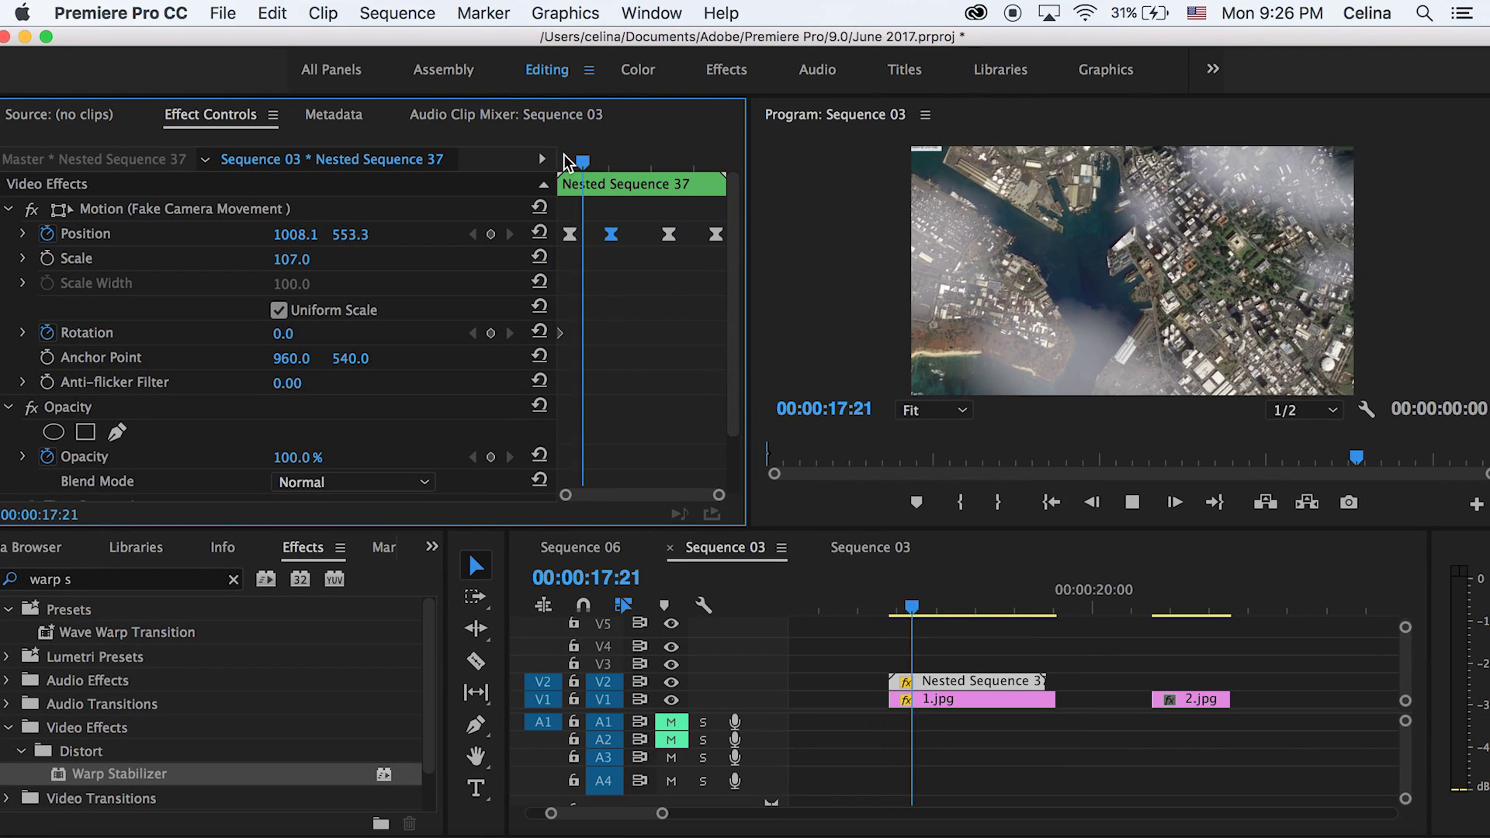
Review the nested clouds' drift over 1.jpg by playing the section from its beginning.
click(569, 160)
click(558, 166)
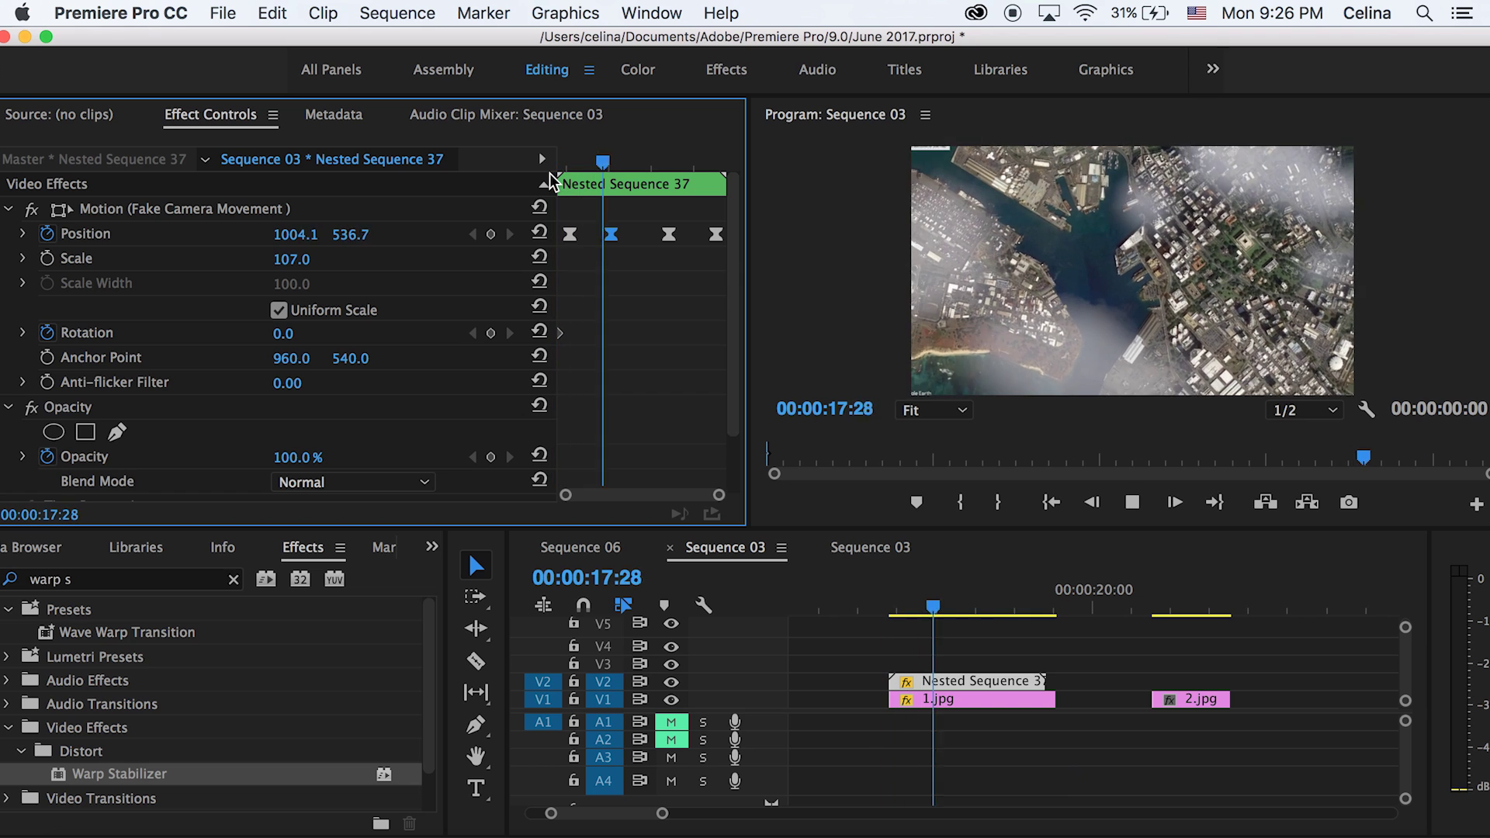
drag(1049, 604, 904, 604)
key(space)
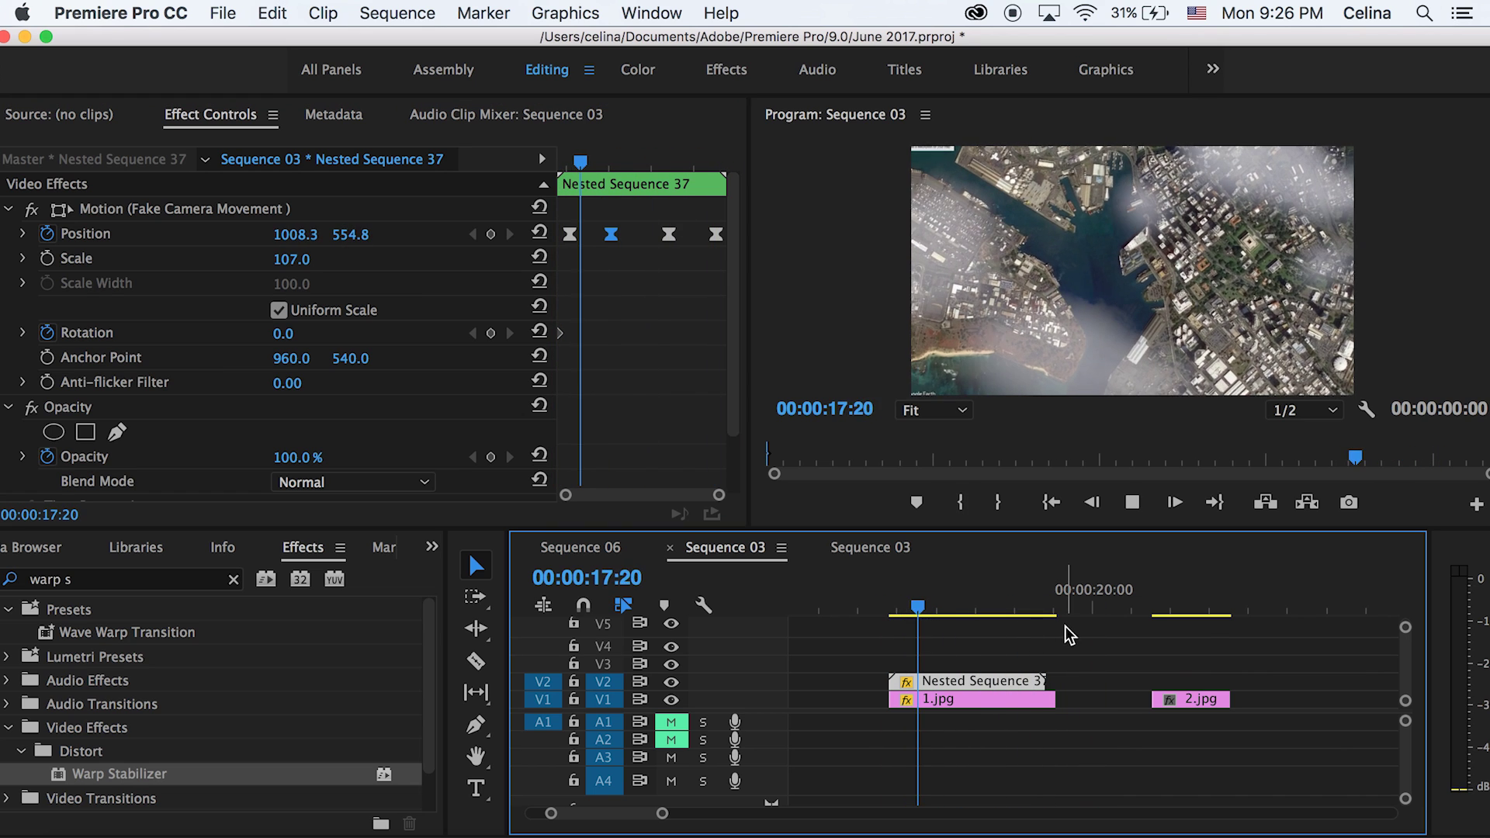
key(space)
key(space)
Move 2.jpg against the end of the nested cloud sequence and give it the Fake Camera Movement motion.
drag(1183, 698, 1076, 698)
click(1047, 624)
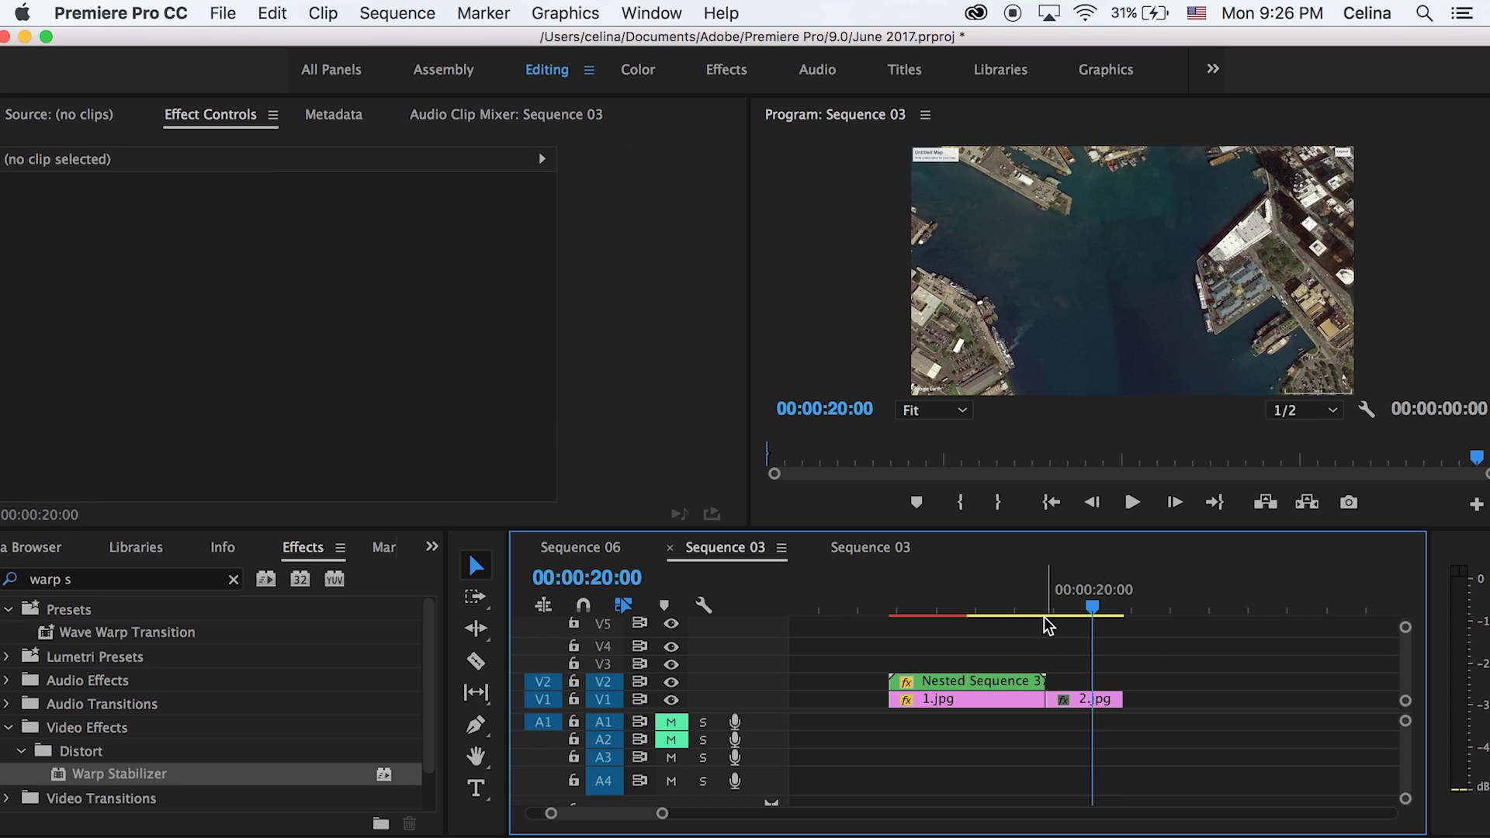
key(Up)
click(1070, 695)
key(space)
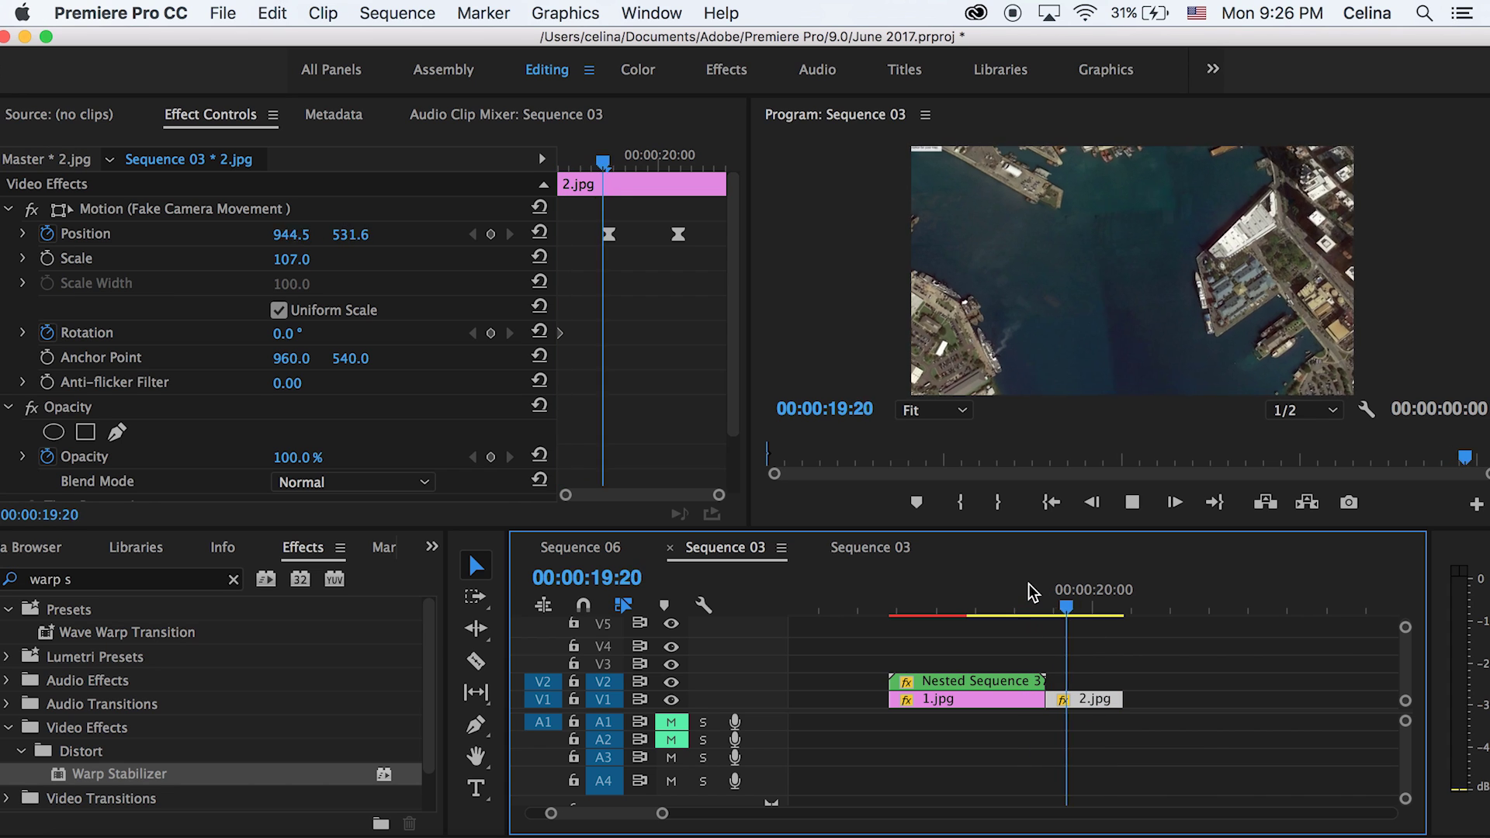
key(Up)
key(space)
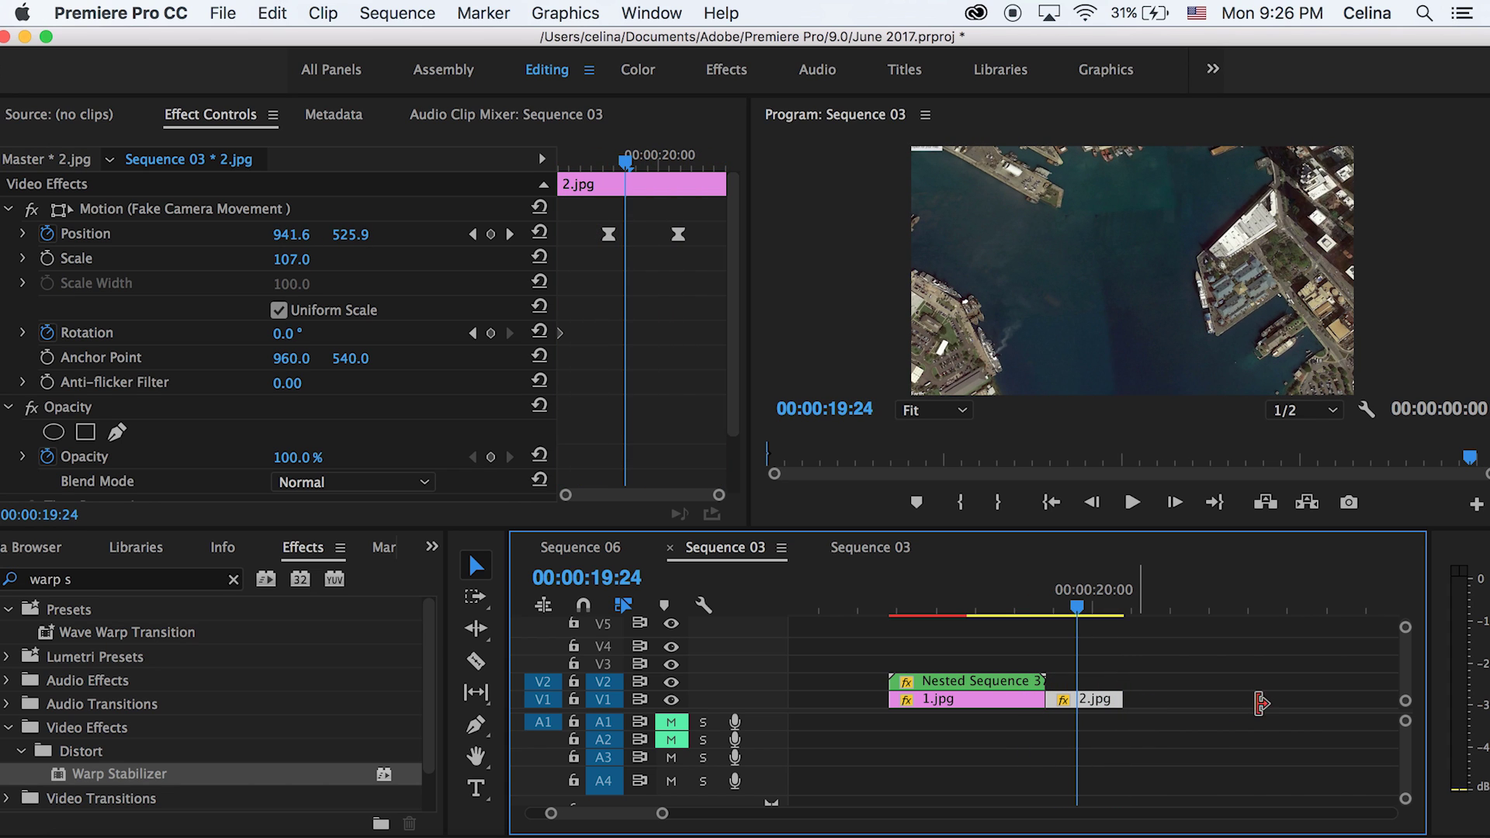
Extend 2.jpg's duration, duplicate the nested cloud sequence onto V2 above it, and play across the cut.
drag(1111, 698, 1150, 698)
drag(1086, 700, 1077, 701)
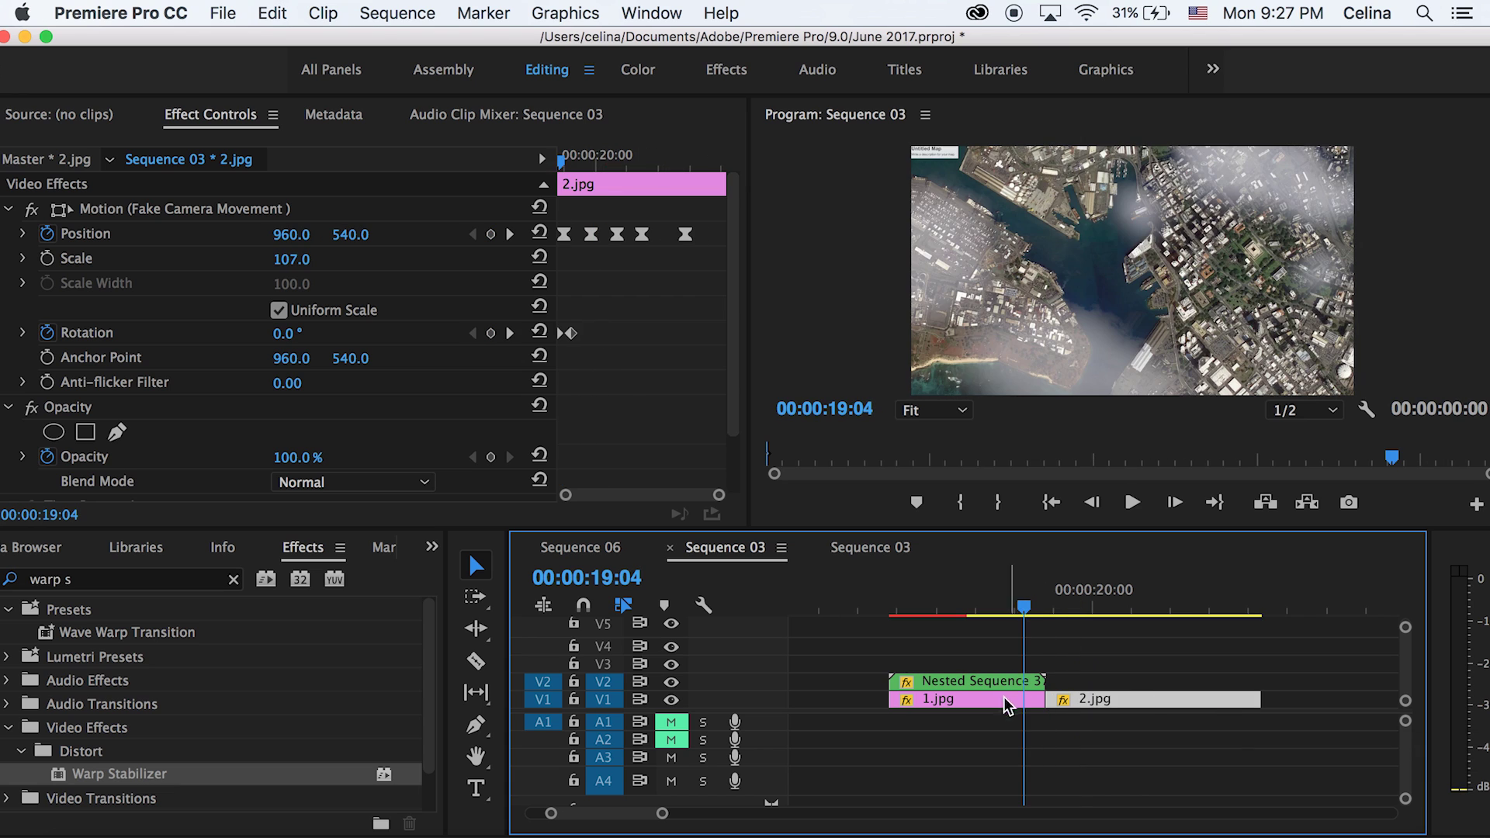
click(1000, 679)
drag(915, 682, 1074, 672)
key(space)
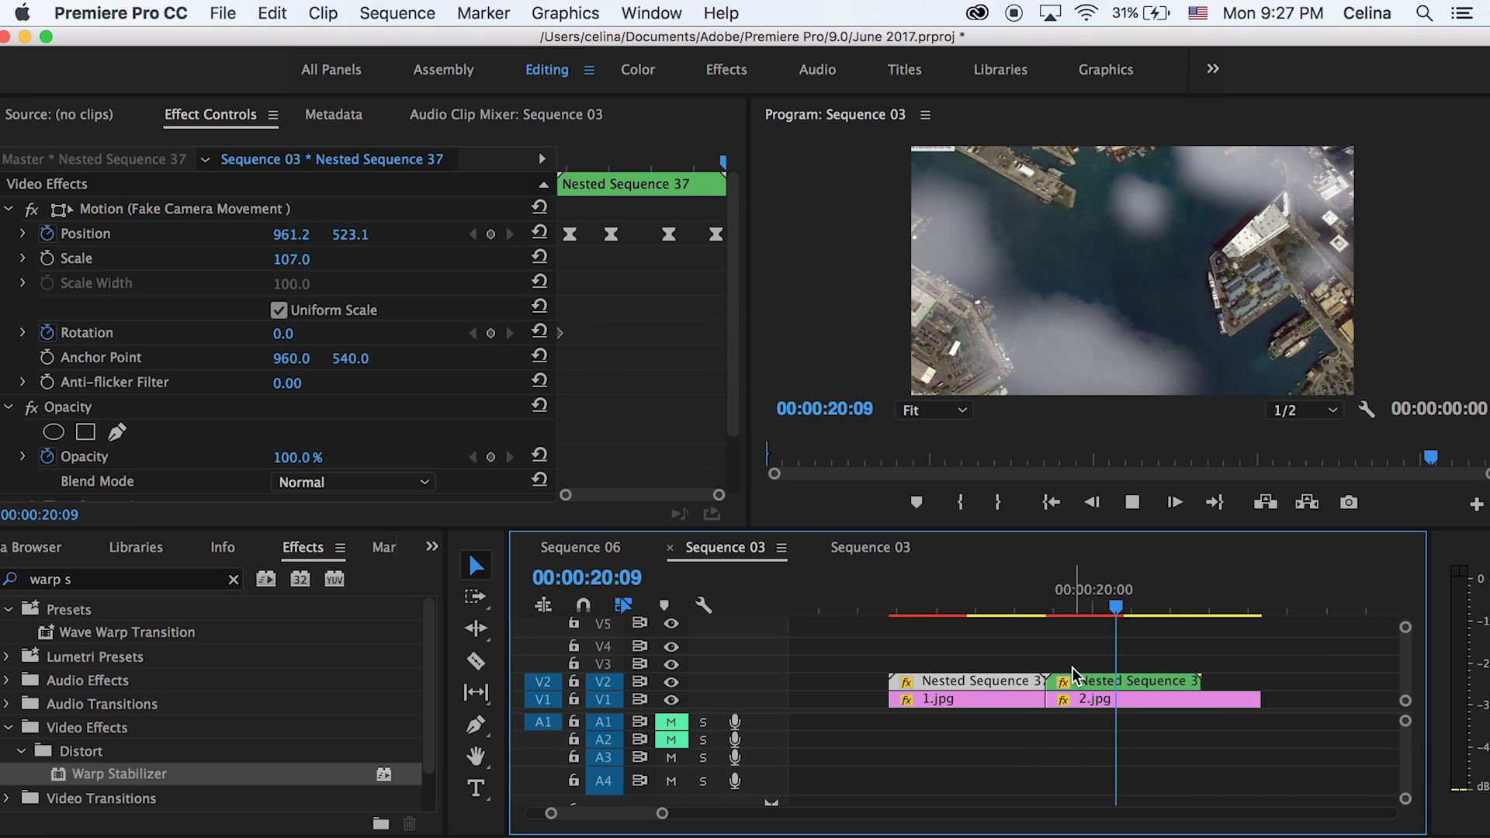
click(1041, 631)
click(1026, 599)
key(space)
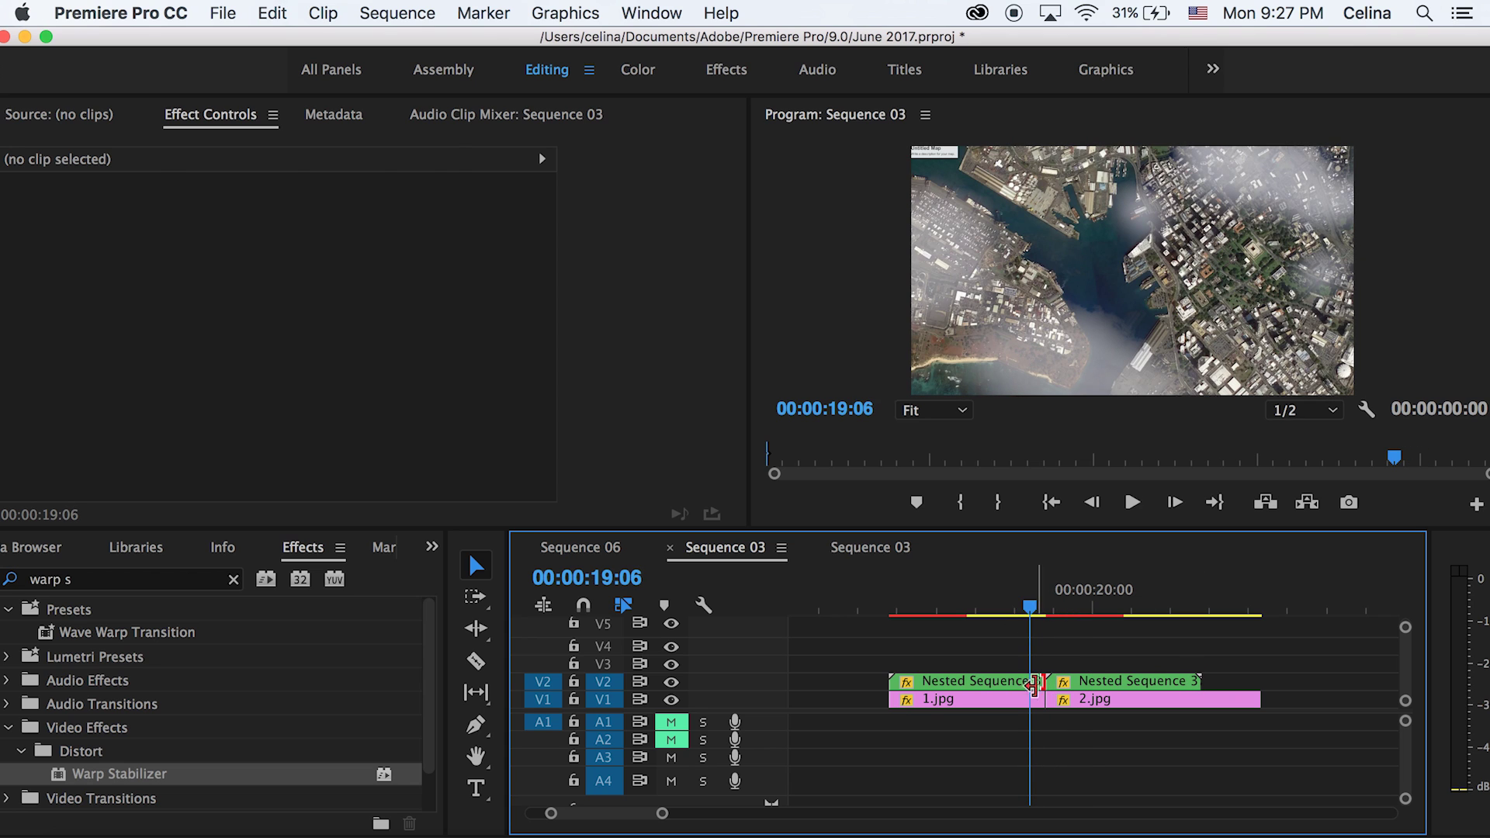
Keyframe the first nested cloud sequence's opacity at 38% at 00:00:19:05, just before the cut.
click(1025, 680)
mouse_move(1026, 608)
mouse_down()
mouse_move(1050, 606)
mouse_move(1000, 589)
mouse_move(1021, 589)
mouse_up()
key(=)
scroll(735, 370, down, 3)
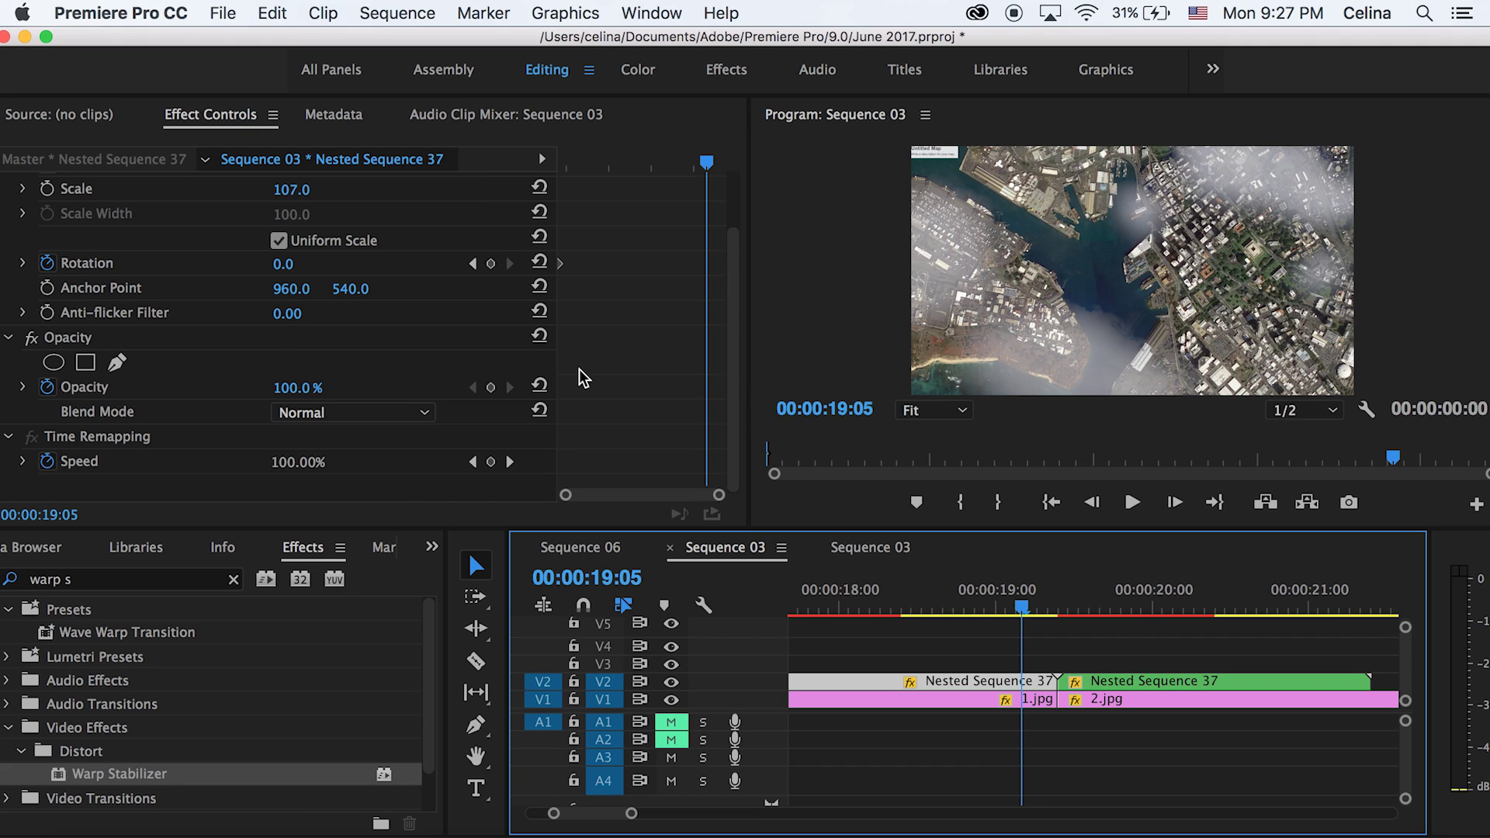
click(298, 395)
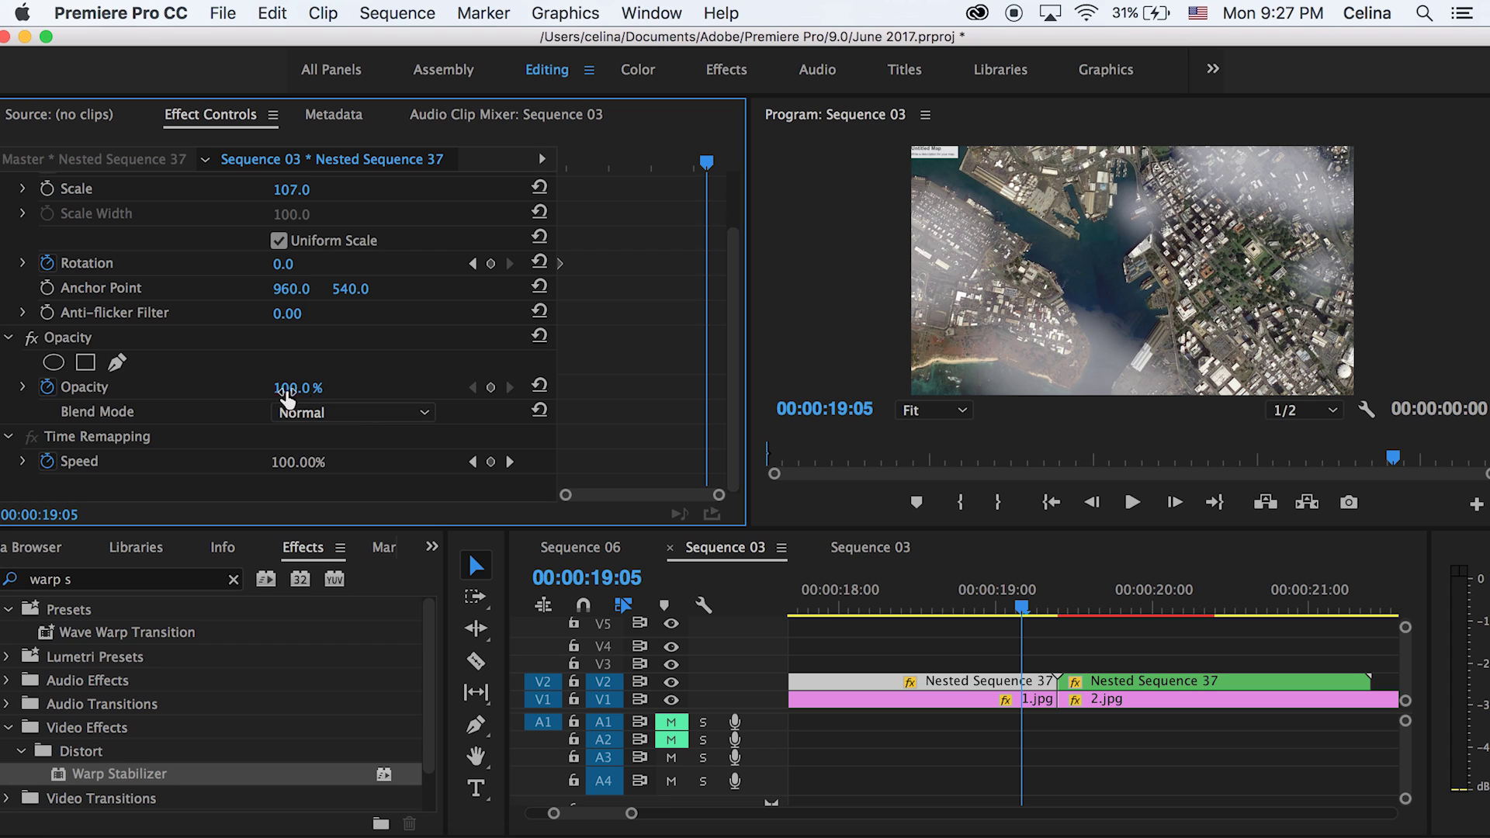
drag(287, 394, 227, 395)
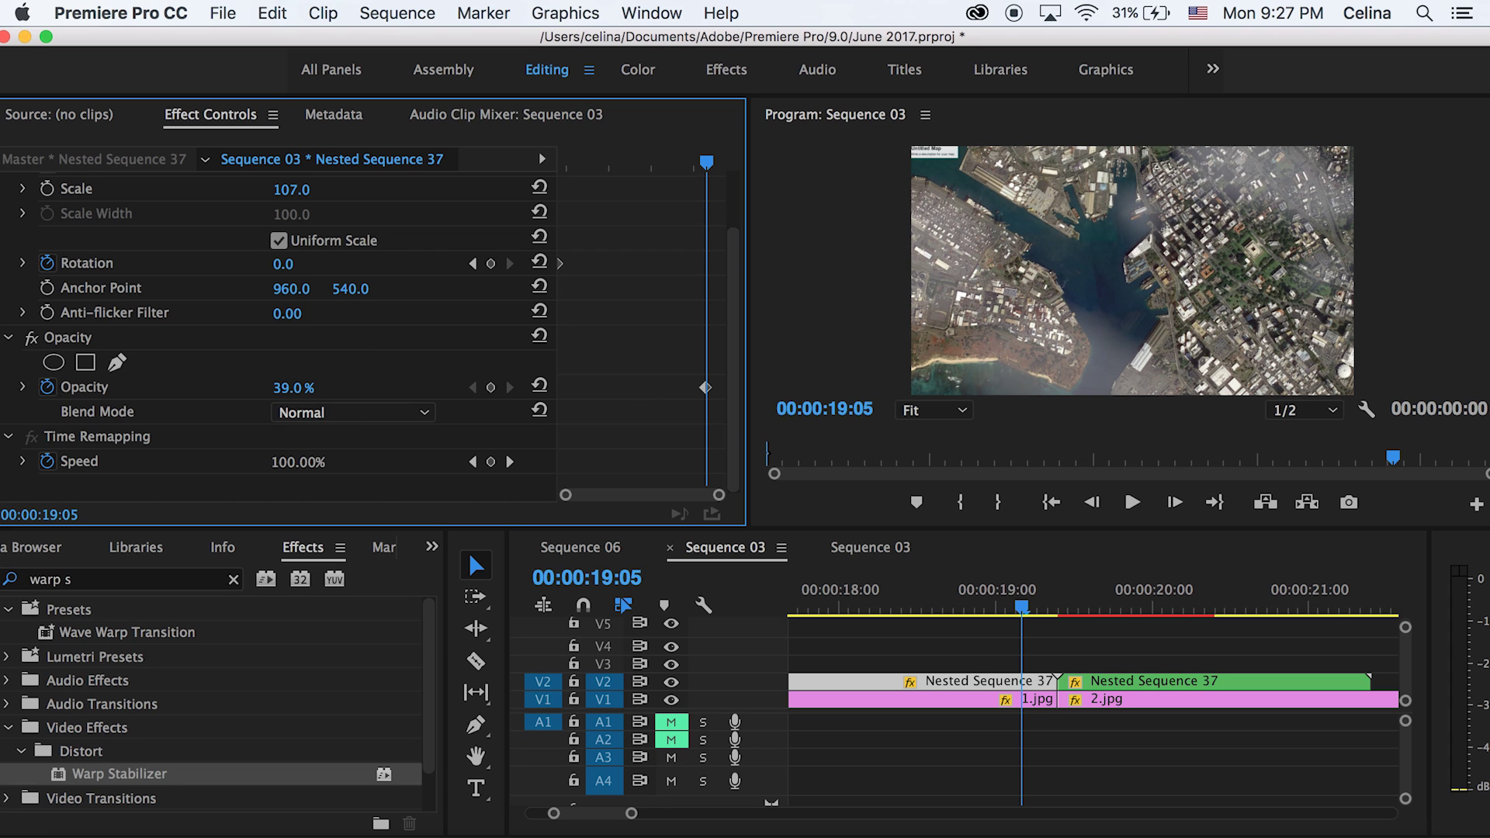
mouse_move(706, 174)
mouse_down()
mouse_move(706, 153)
mouse_move(738, 206)
mouse_move(728, 161)
mouse_up()
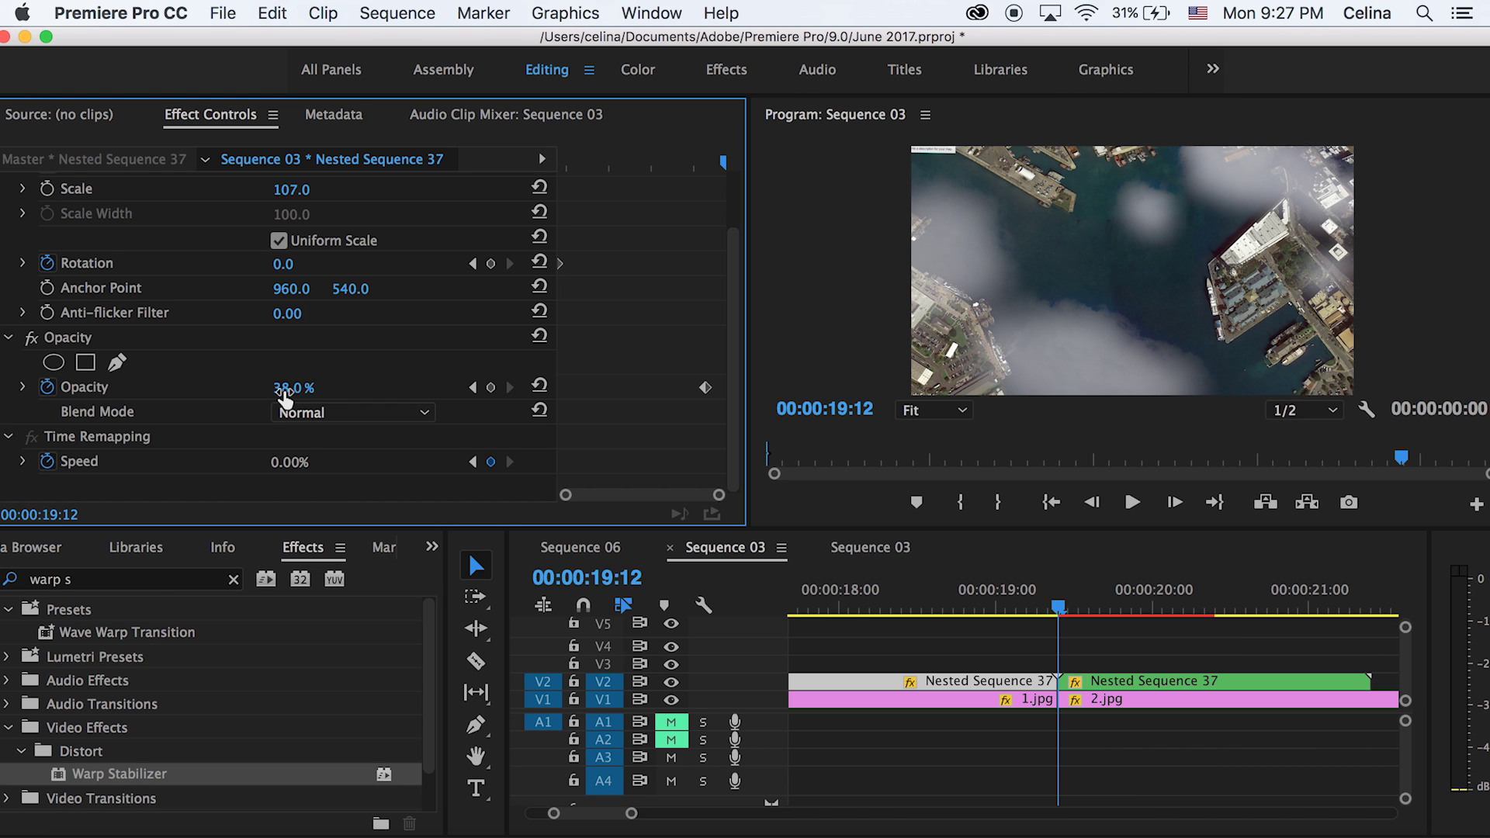
drag(669, 162, 709, 155)
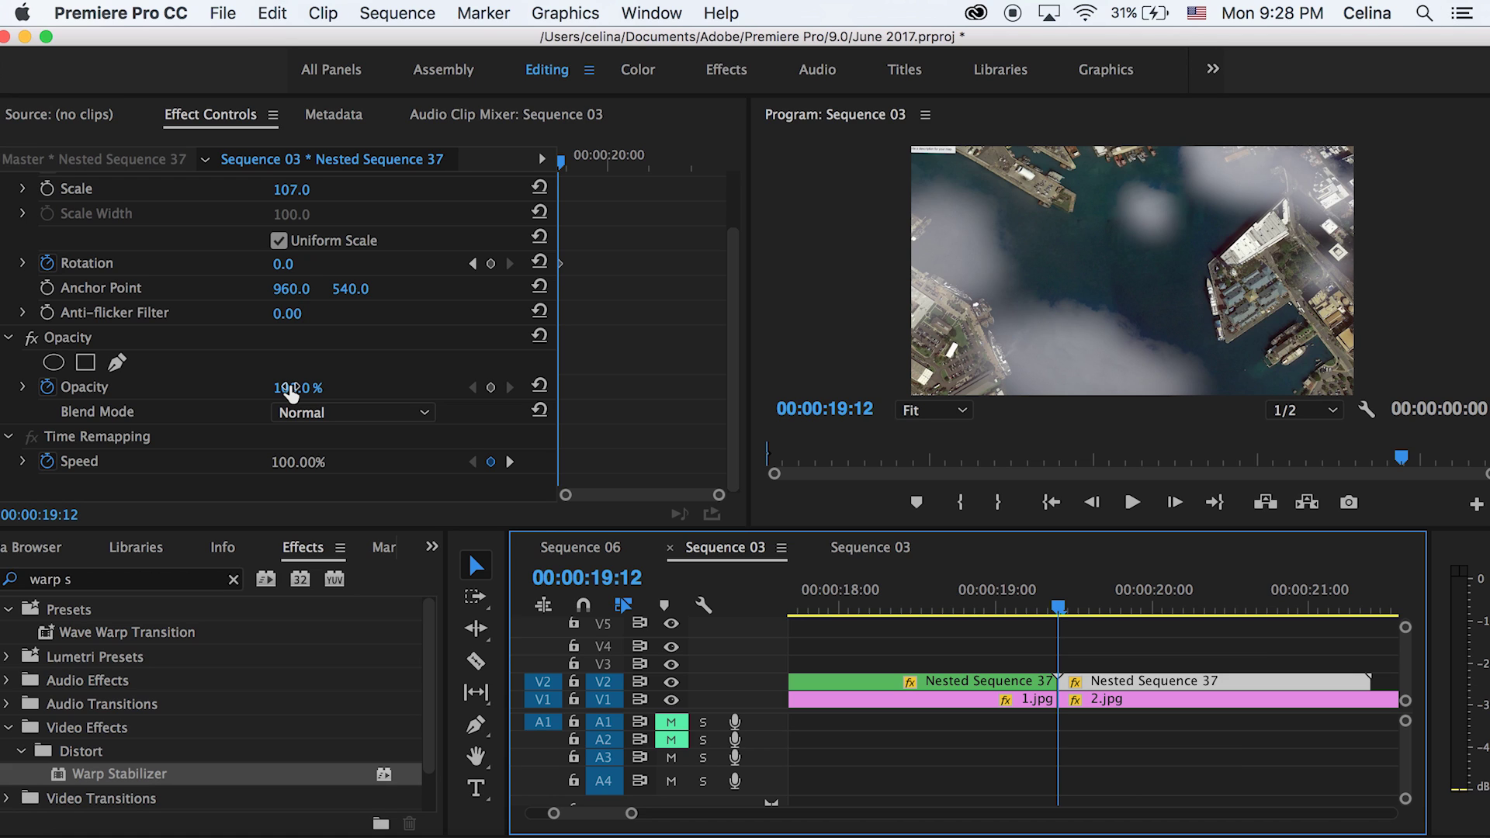
Keyframe the second nested cloud sequence's opacity from 100% at 00:00:19:12 down to 50% at 00:00:19:19.
click(490, 387)
click(578, 152)
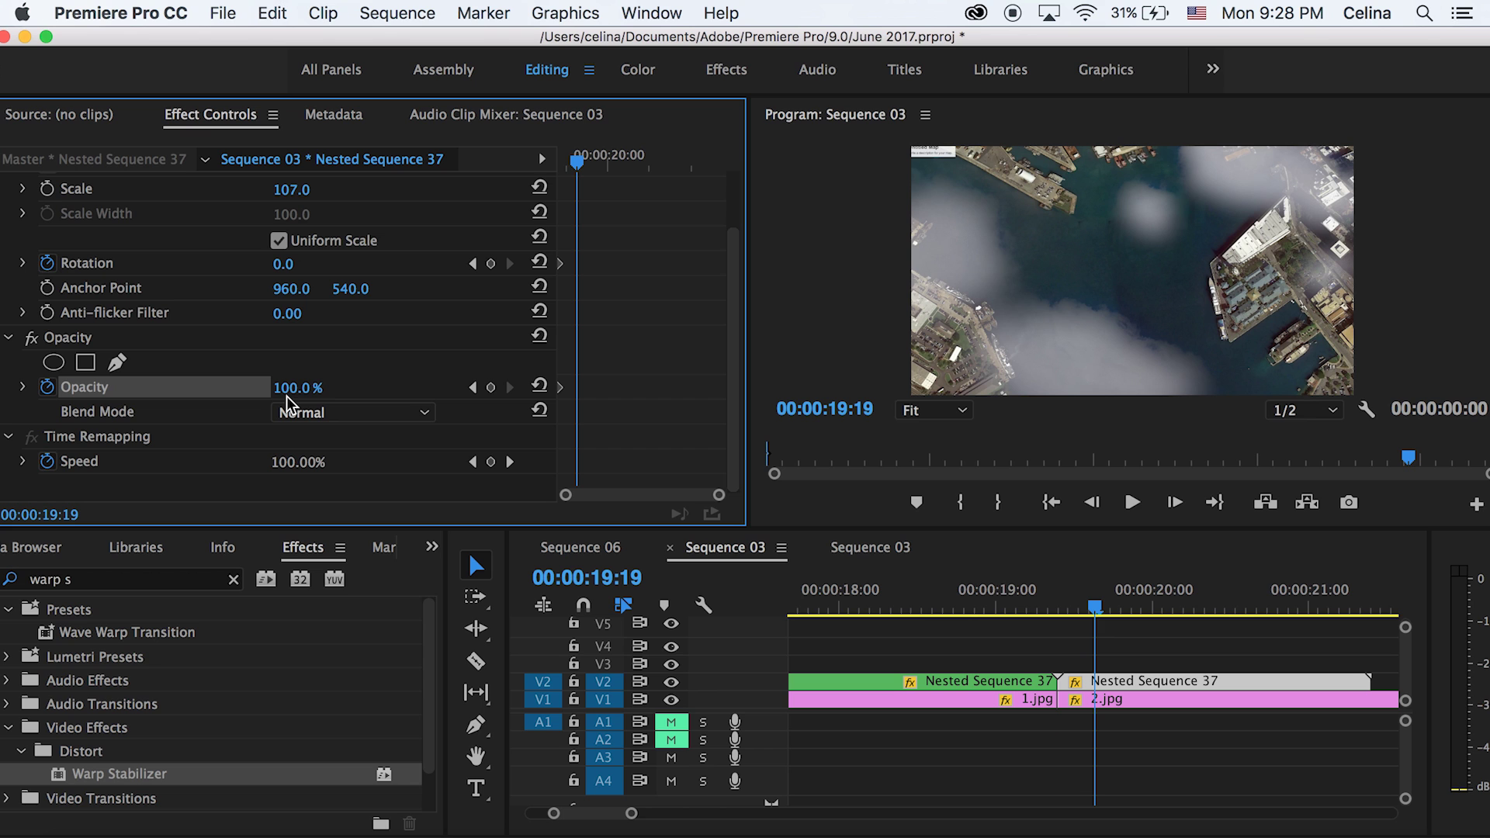
drag(297, 387, 259, 387)
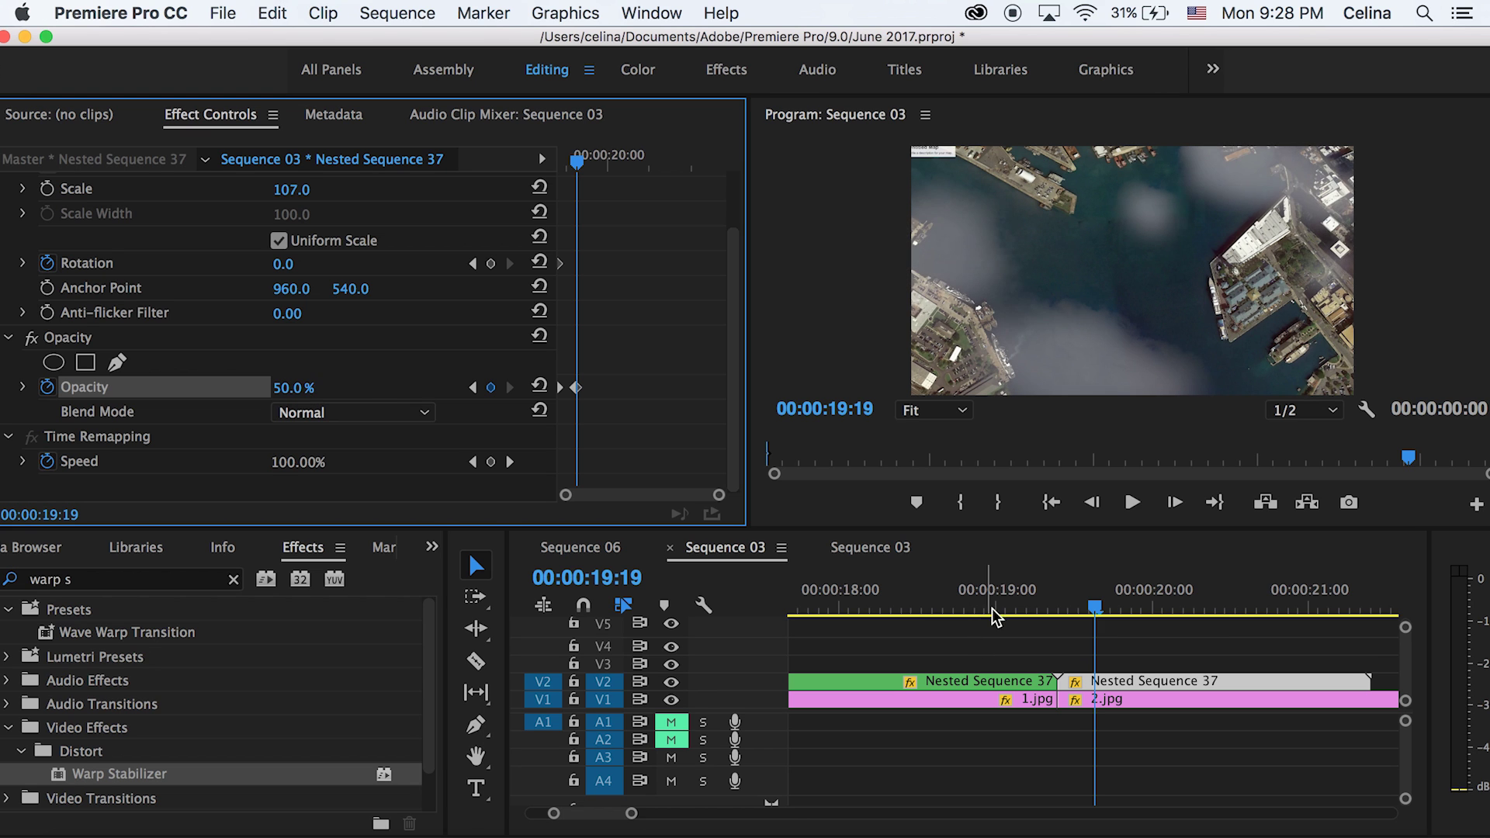
Play back and scrub the cut between 1.jpg and 2.jpg to check the clouds' opacity change.
click(995, 609)
key(space)
click(994, 599)
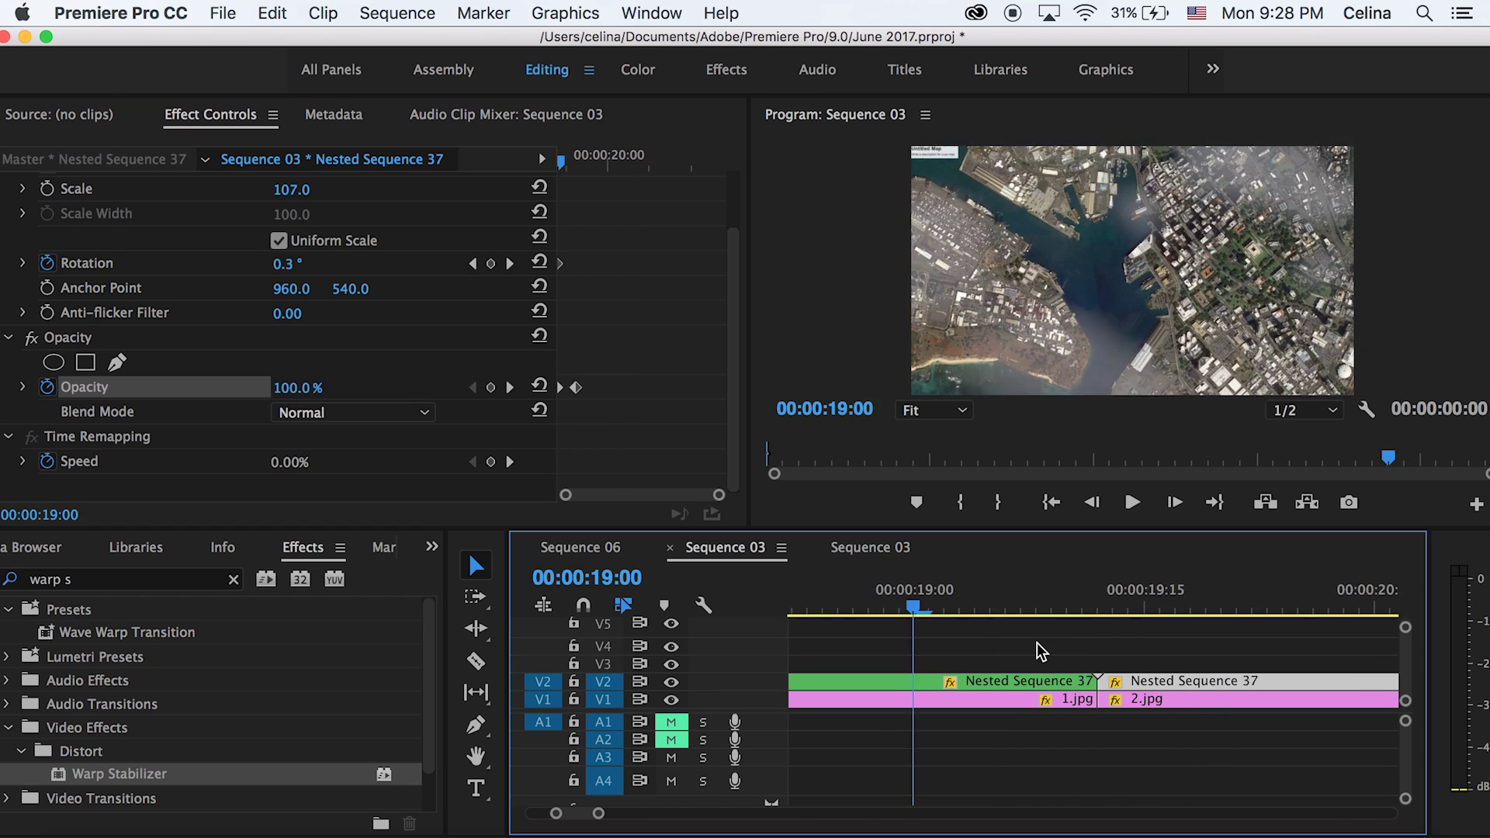
key(space)
scroll(1019, 598, down, 3)
scroll(1019, 597, left, 1)
click(968, 594)
key(space)
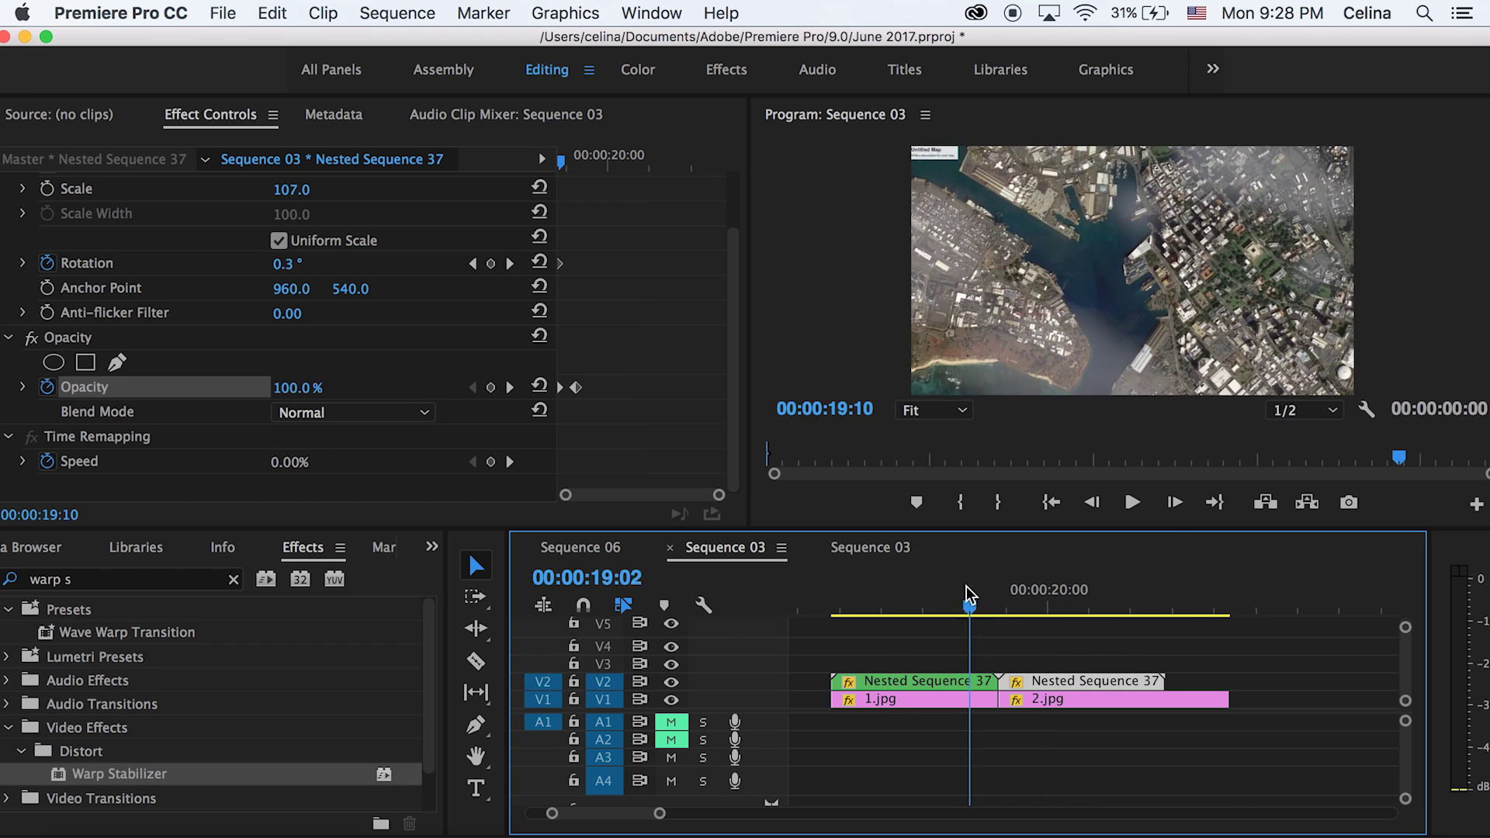
click(990, 595)
mouse_move(991, 582)
mouse_down()
mouse_move(1050, 596)
mouse_move(976, 596)
mouse_up()
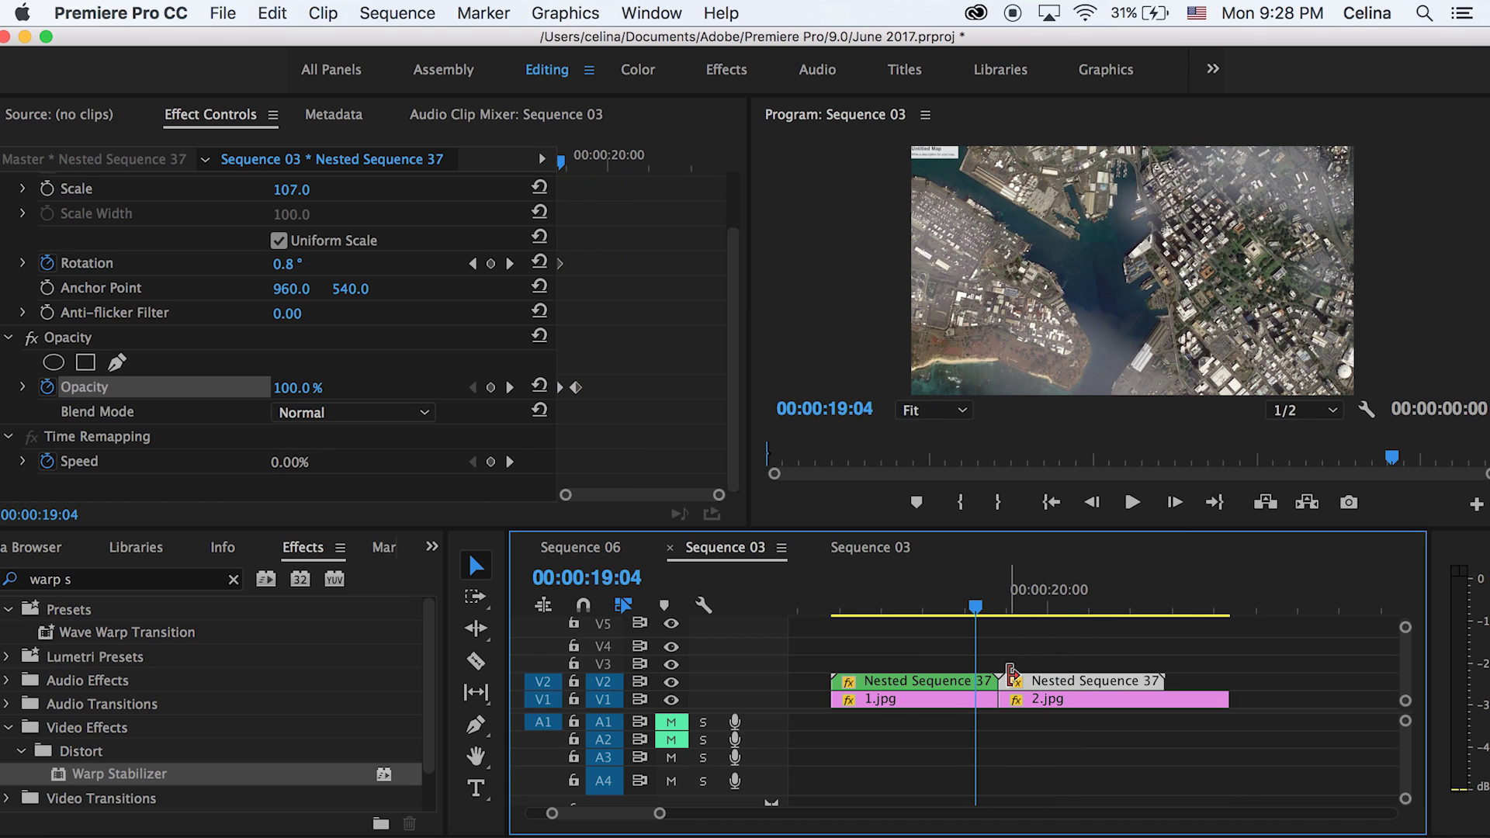
Set the scale of 1.jpg to 120 and the scale of 2.jpg to 117.
click(984, 695)
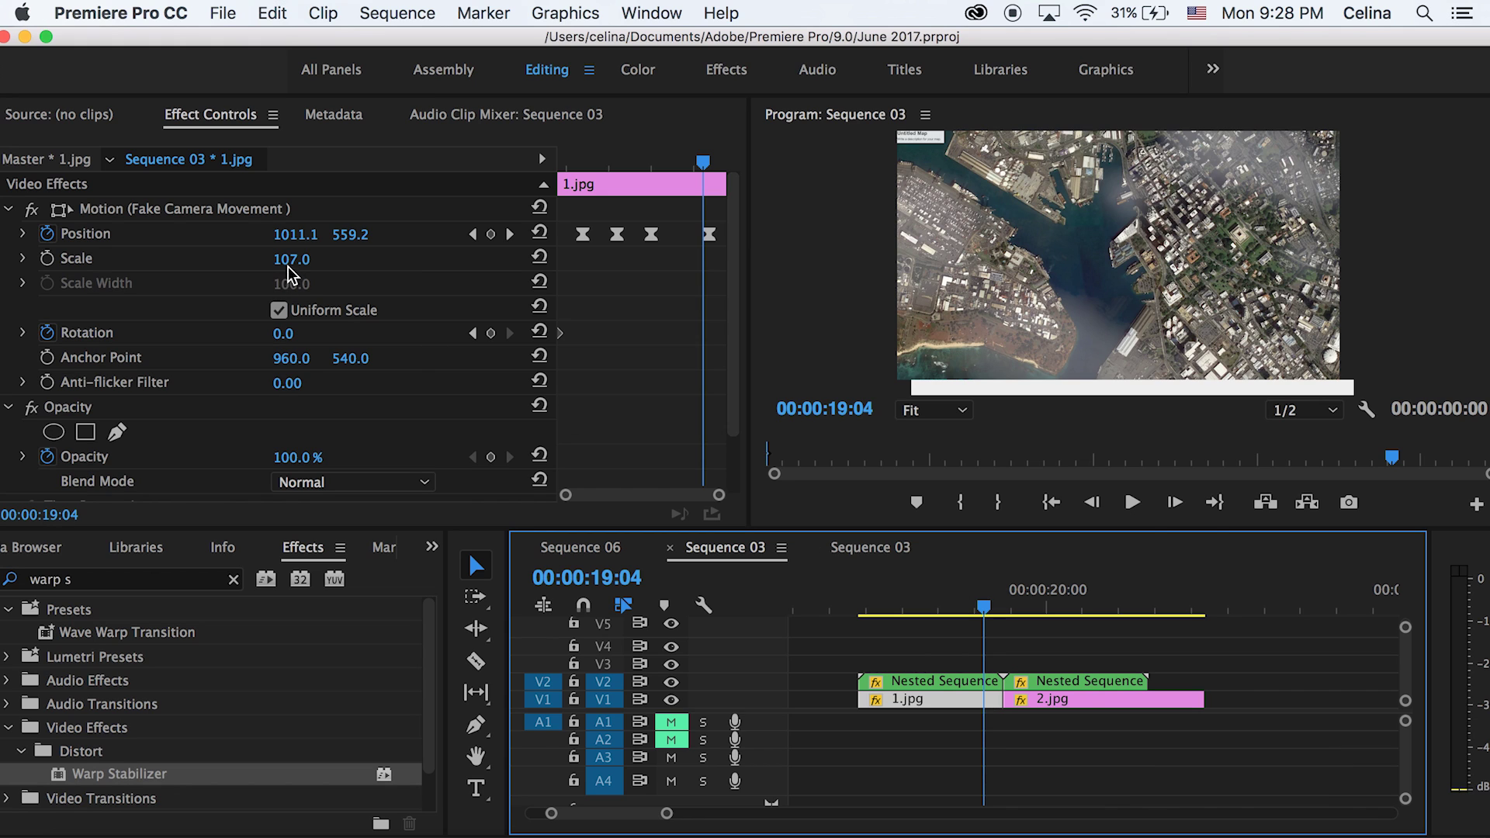
drag(287, 267, 297, 267)
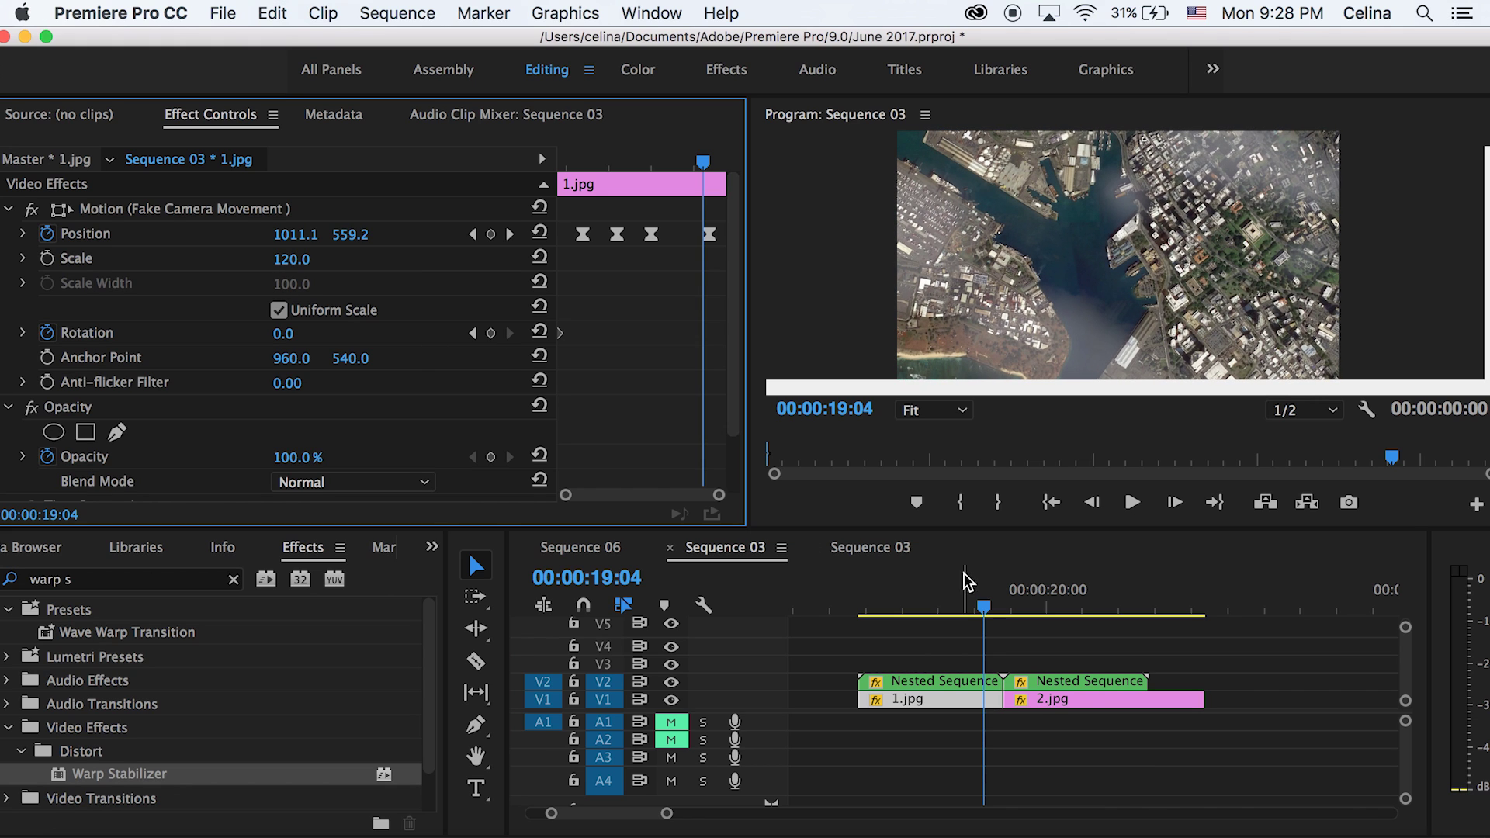
click(1040, 700)
click(1044, 599)
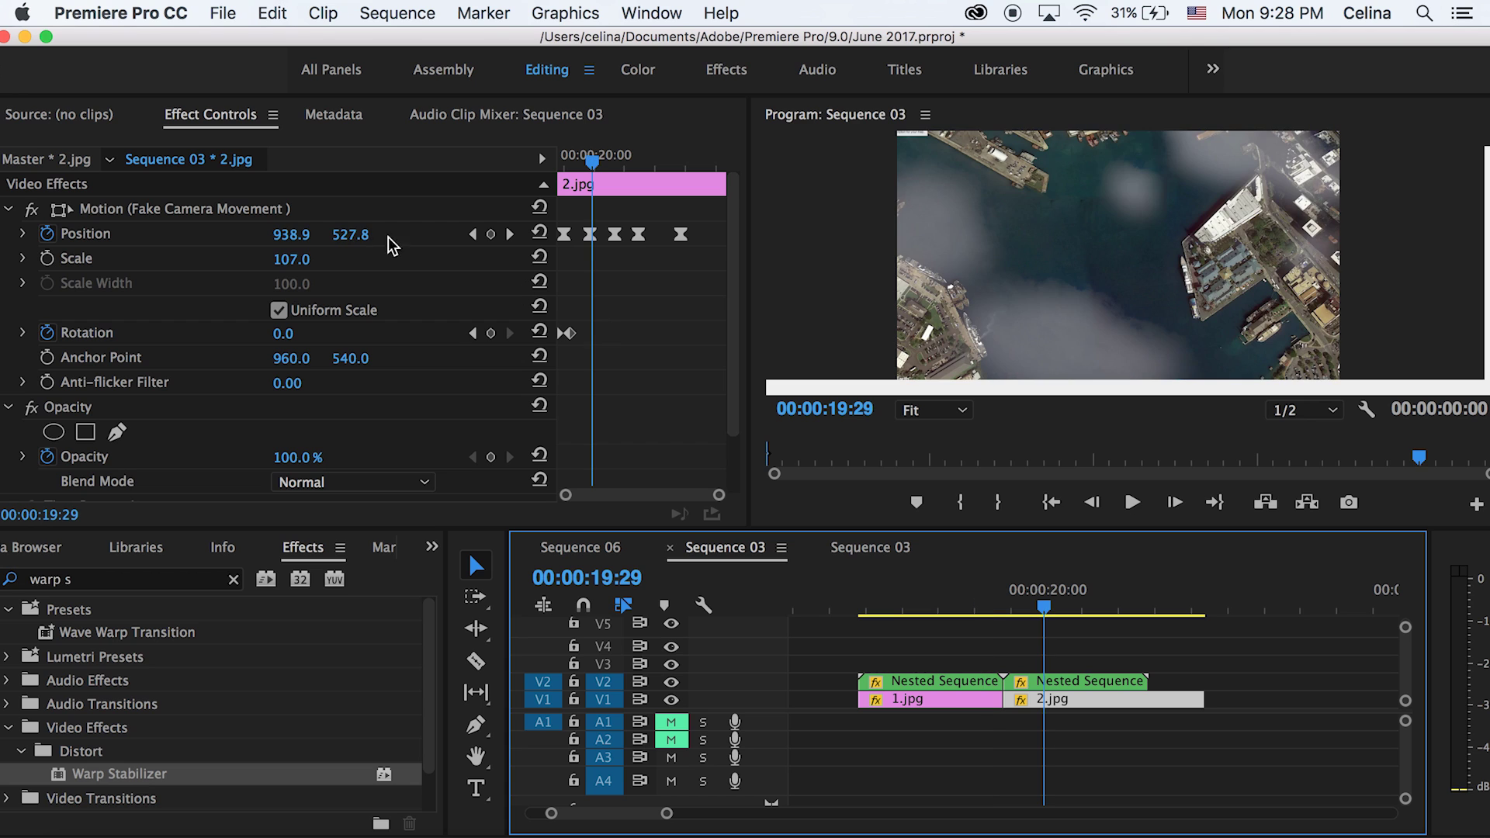
click(315, 245)
drag(291, 259, 298, 259)
Play back the rescaled maps across the cut and examine the last frames of 1.jpg.
click(979, 578)
key(space)
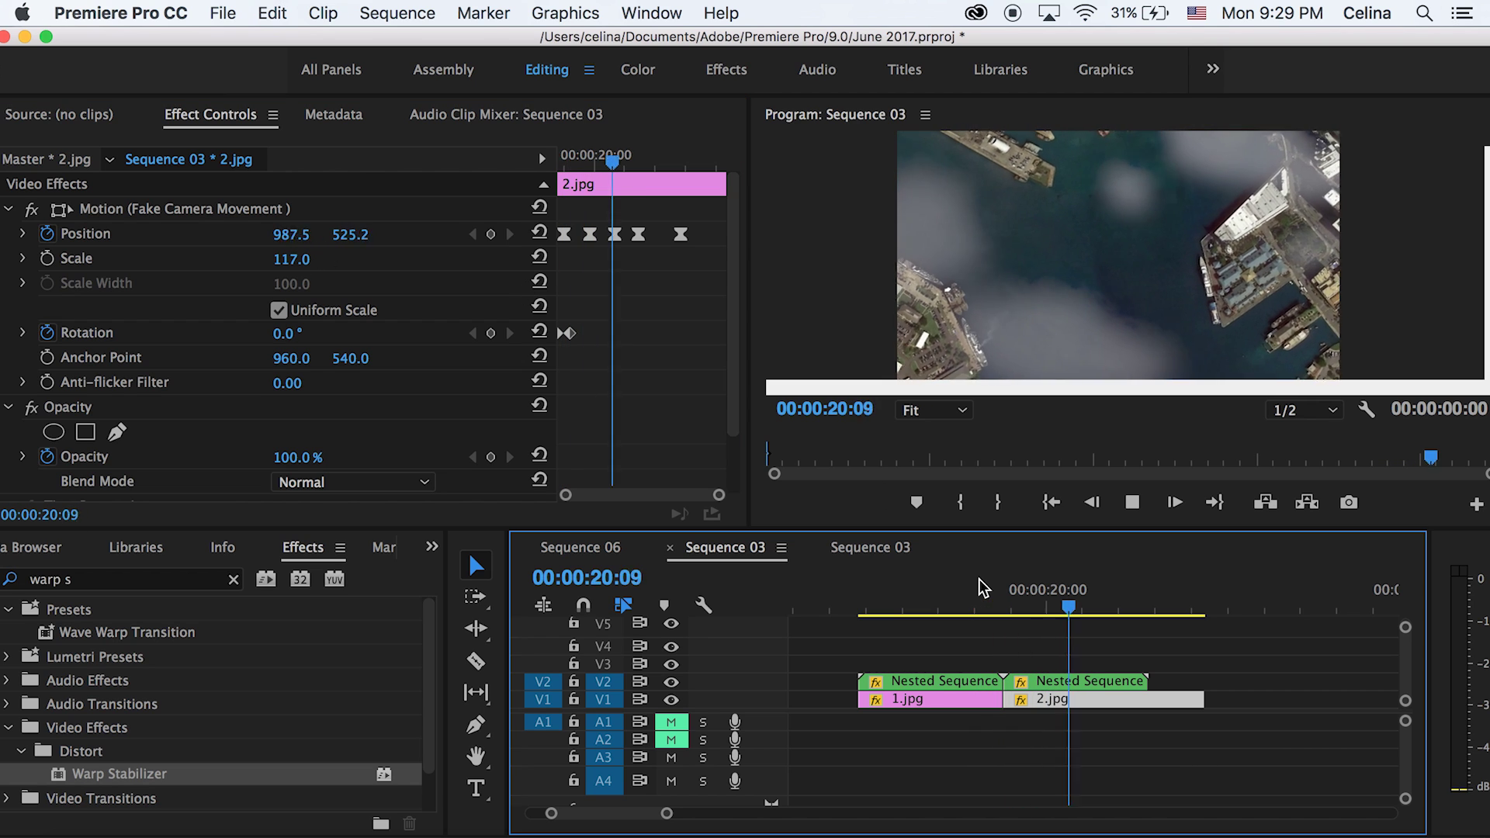
click(891, 618)
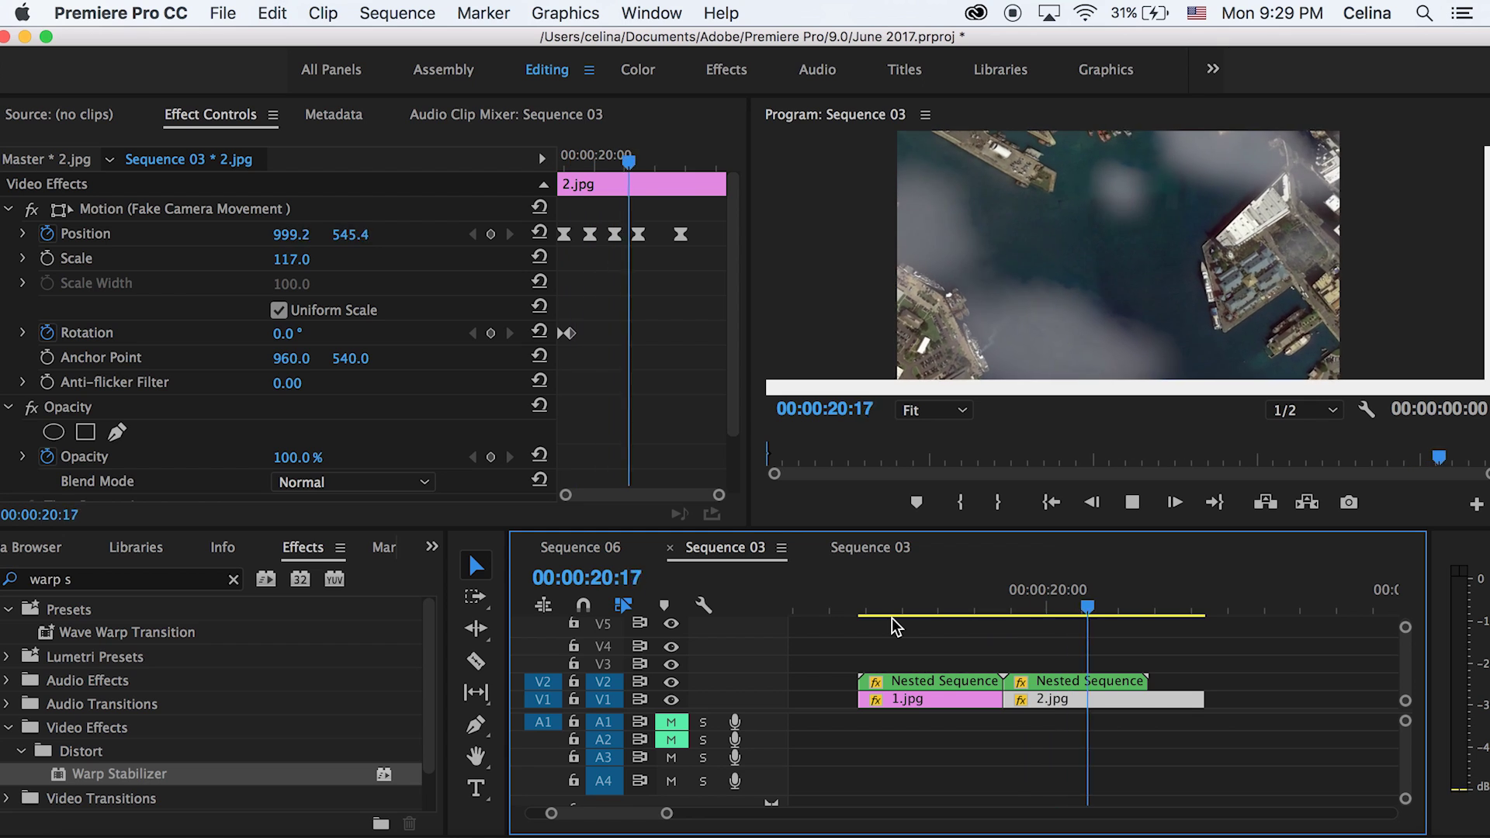
click(971, 603)
drag(969, 595, 961, 596)
click(1003, 652)
scroll(999, 685, up, 2)
key(space)
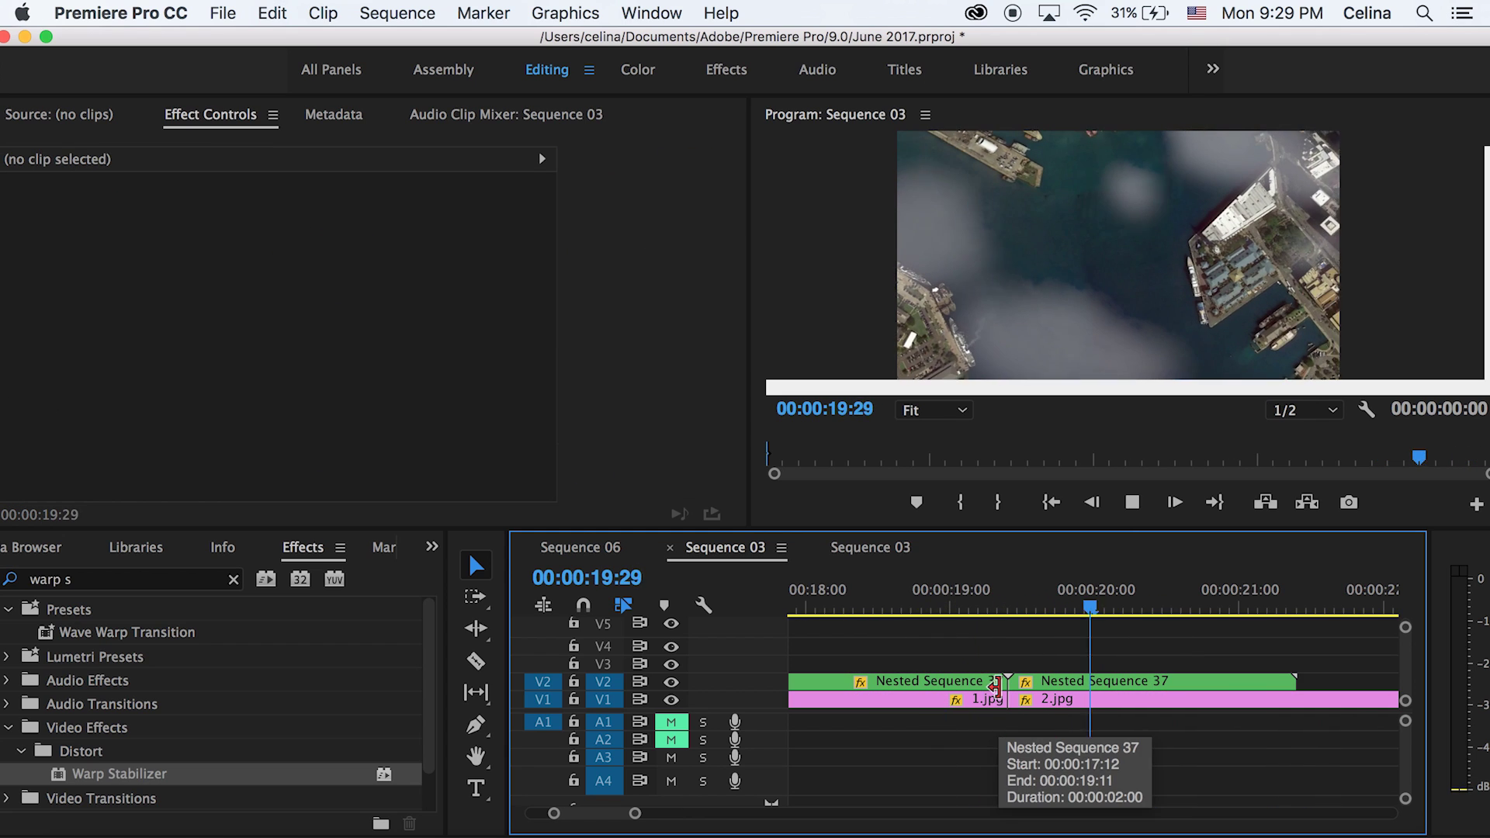
key(space)
click(959, 613)
click(961, 698)
key(minus)
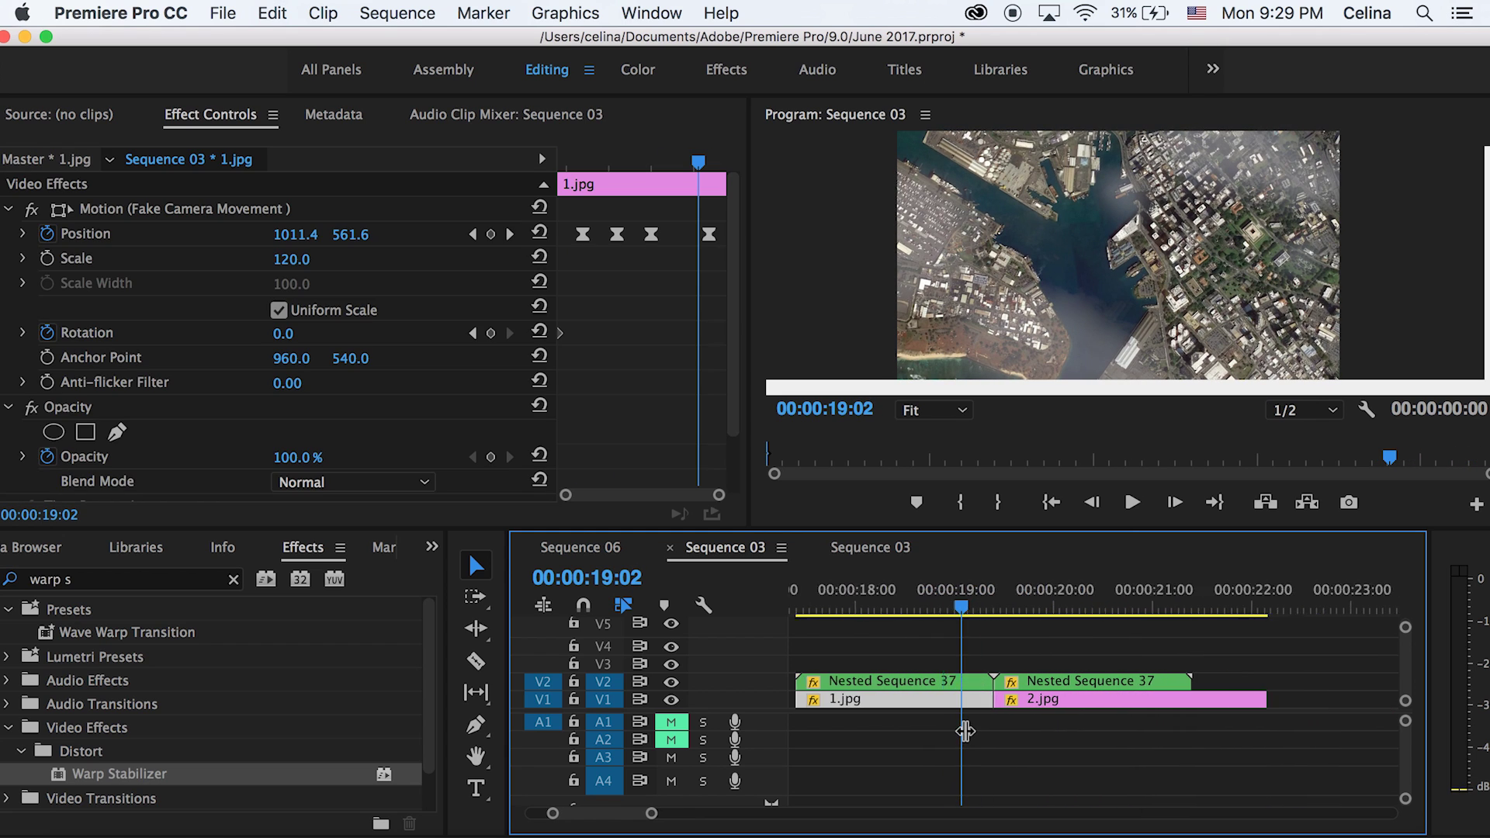
click(982, 650)
click(970, 605)
click(959, 702)
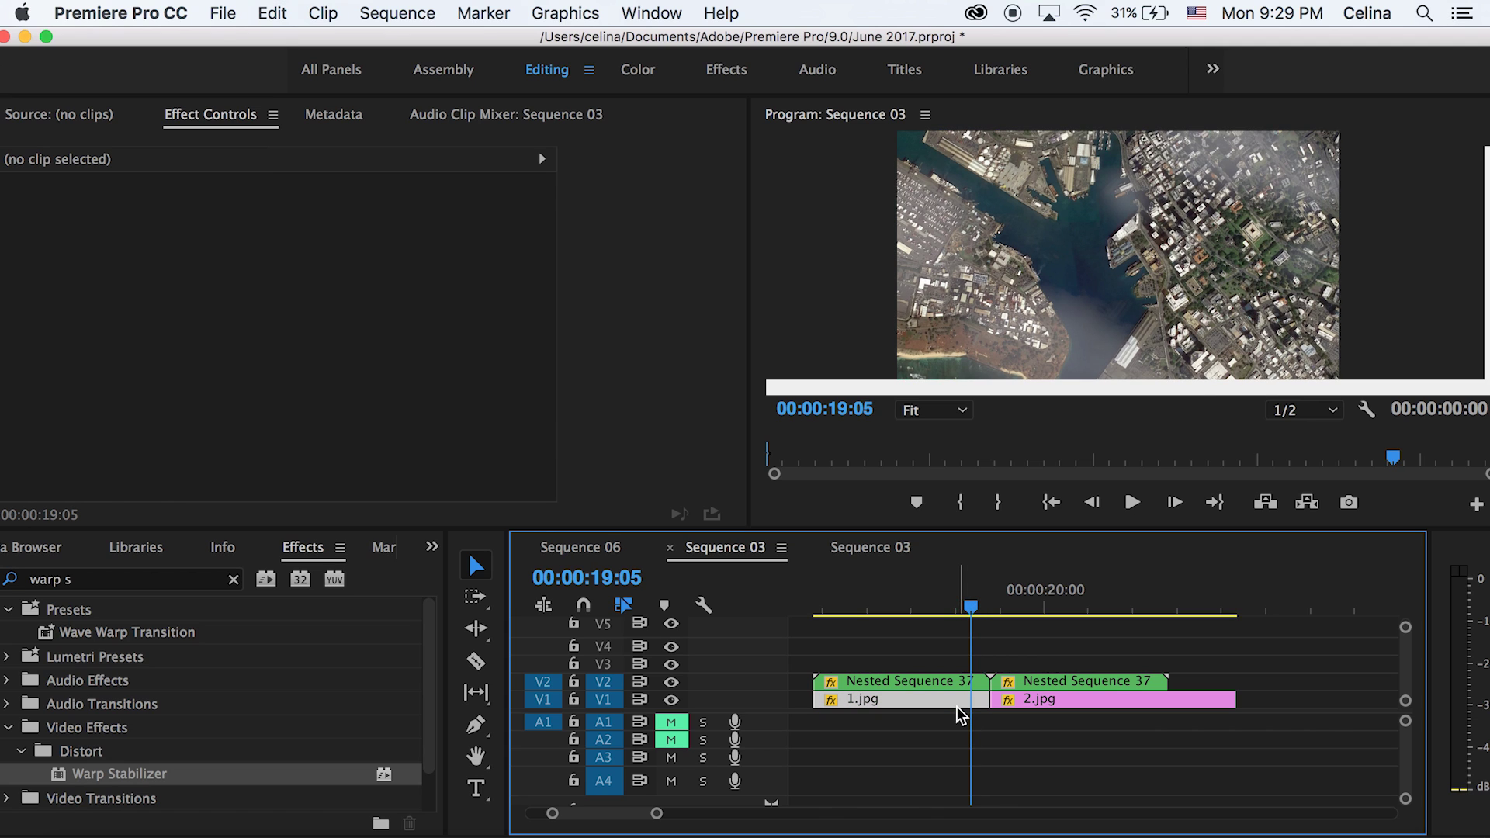
Clear the effects search, and free V2 for a copy of 2.jpg by moving its nested cloud sequence to V3.
click(232, 581)
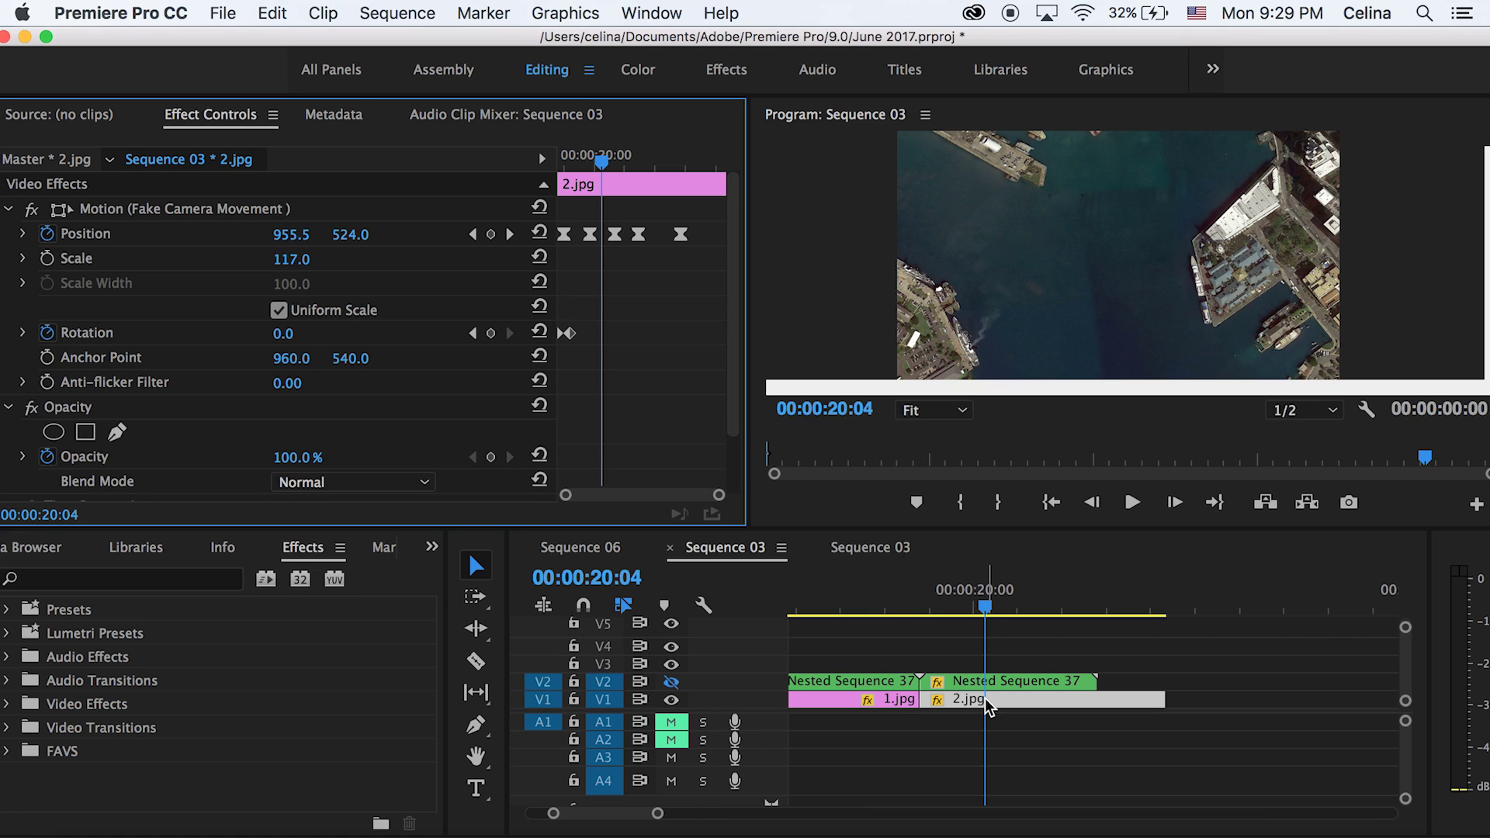
drag(976, 681, 974, 663)
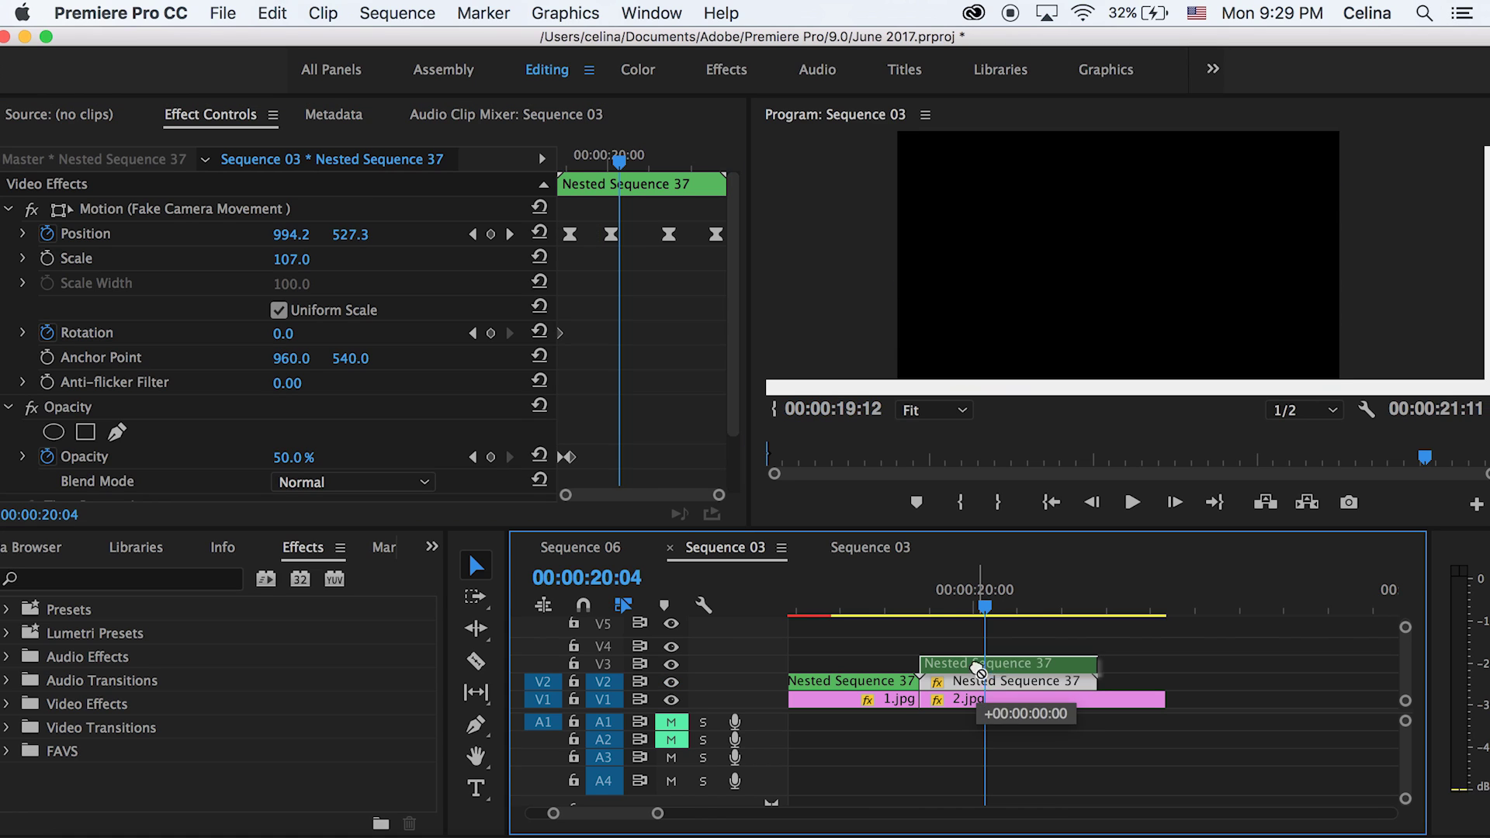
click(973, 706)
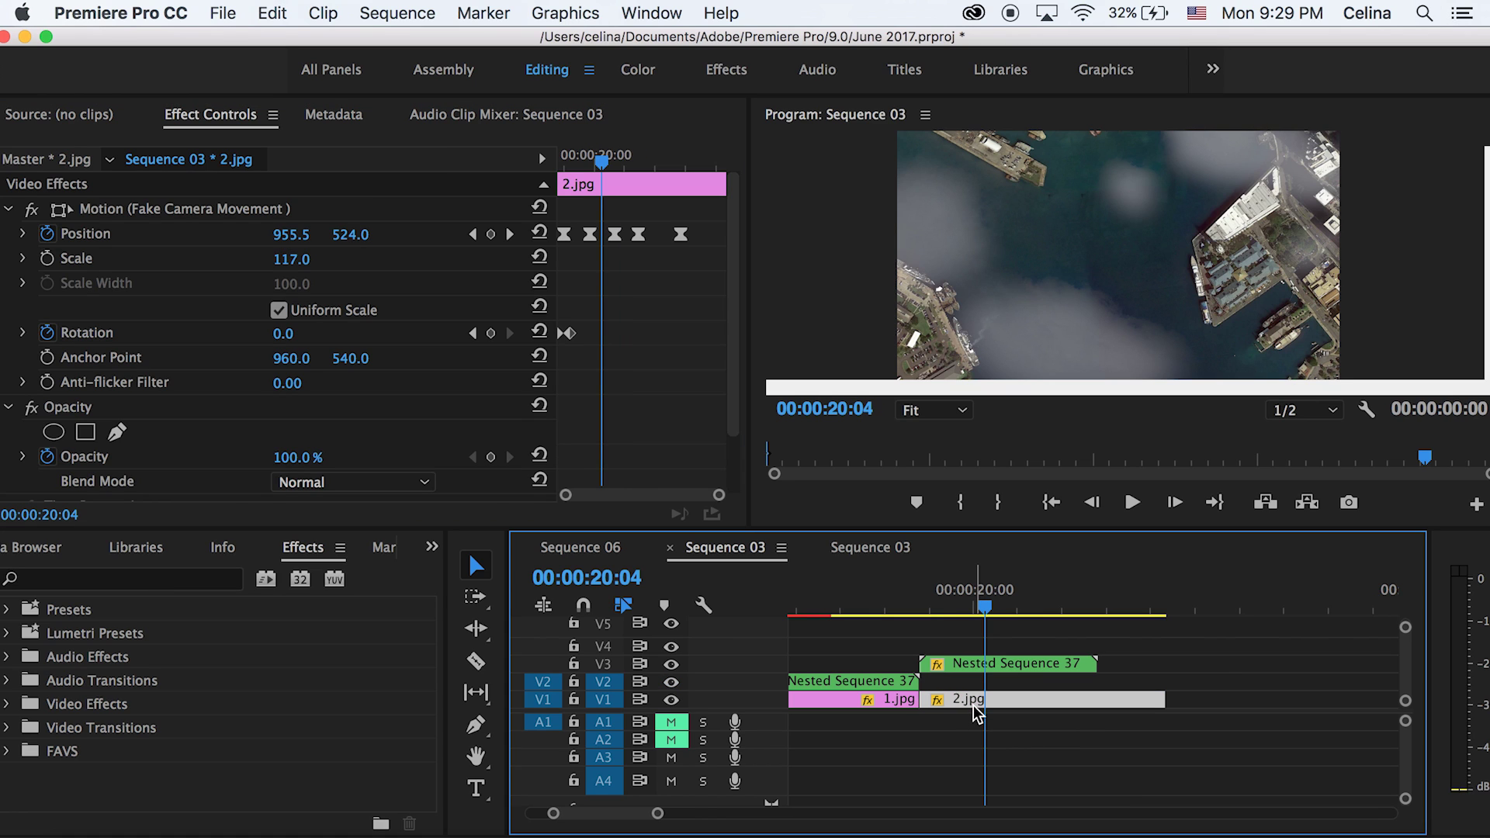
drag(957, 700, 958, 695)
Draw a Pen opacity mask around the ship docked beside the pier on the V2 copy of 2.jpg.
scroll(583, 309, down, 1)
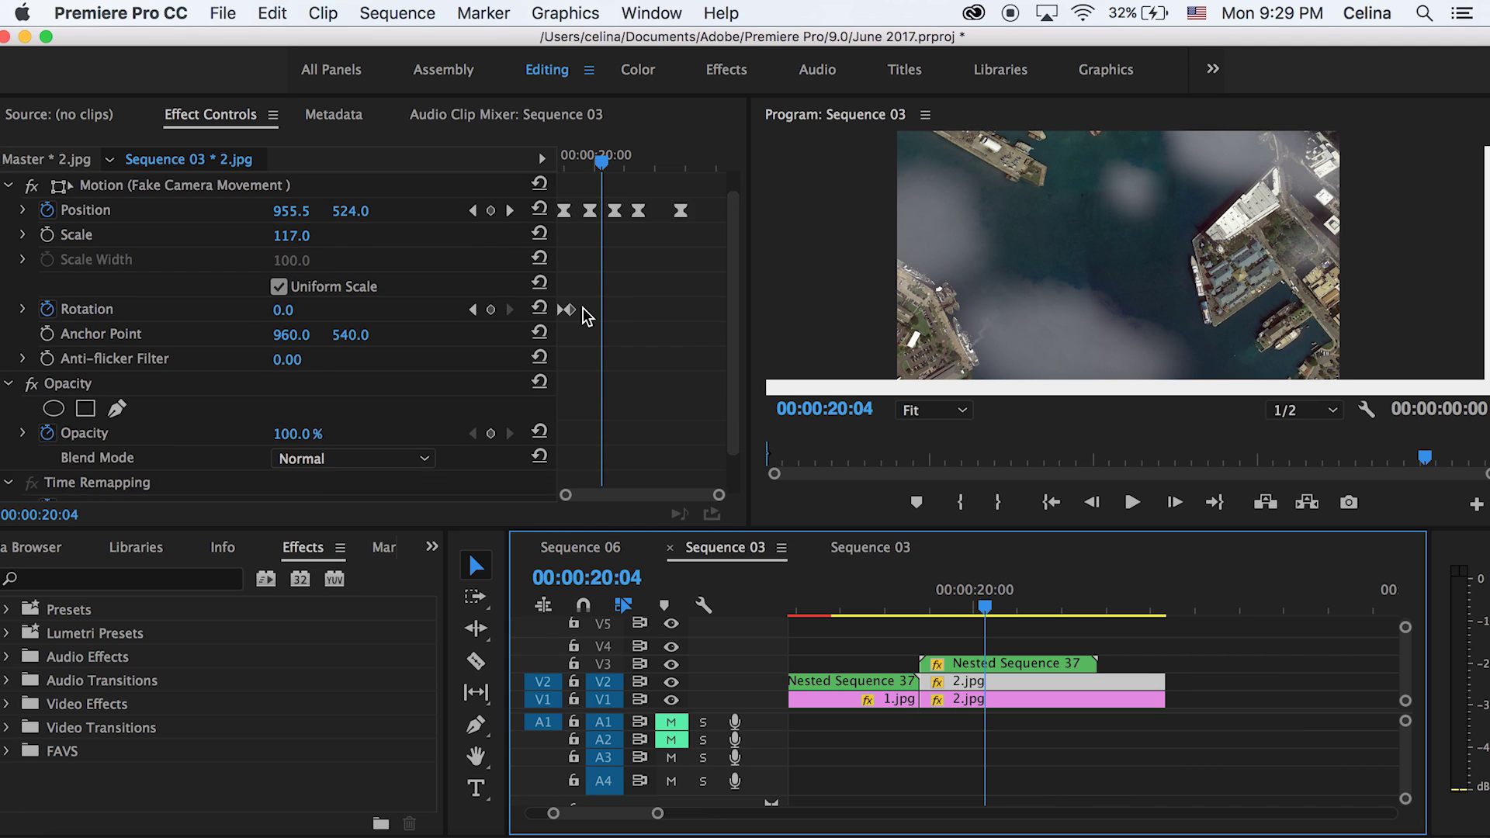
scroll(583, 309, up, 1)
drag(601, 166, 543, 161)
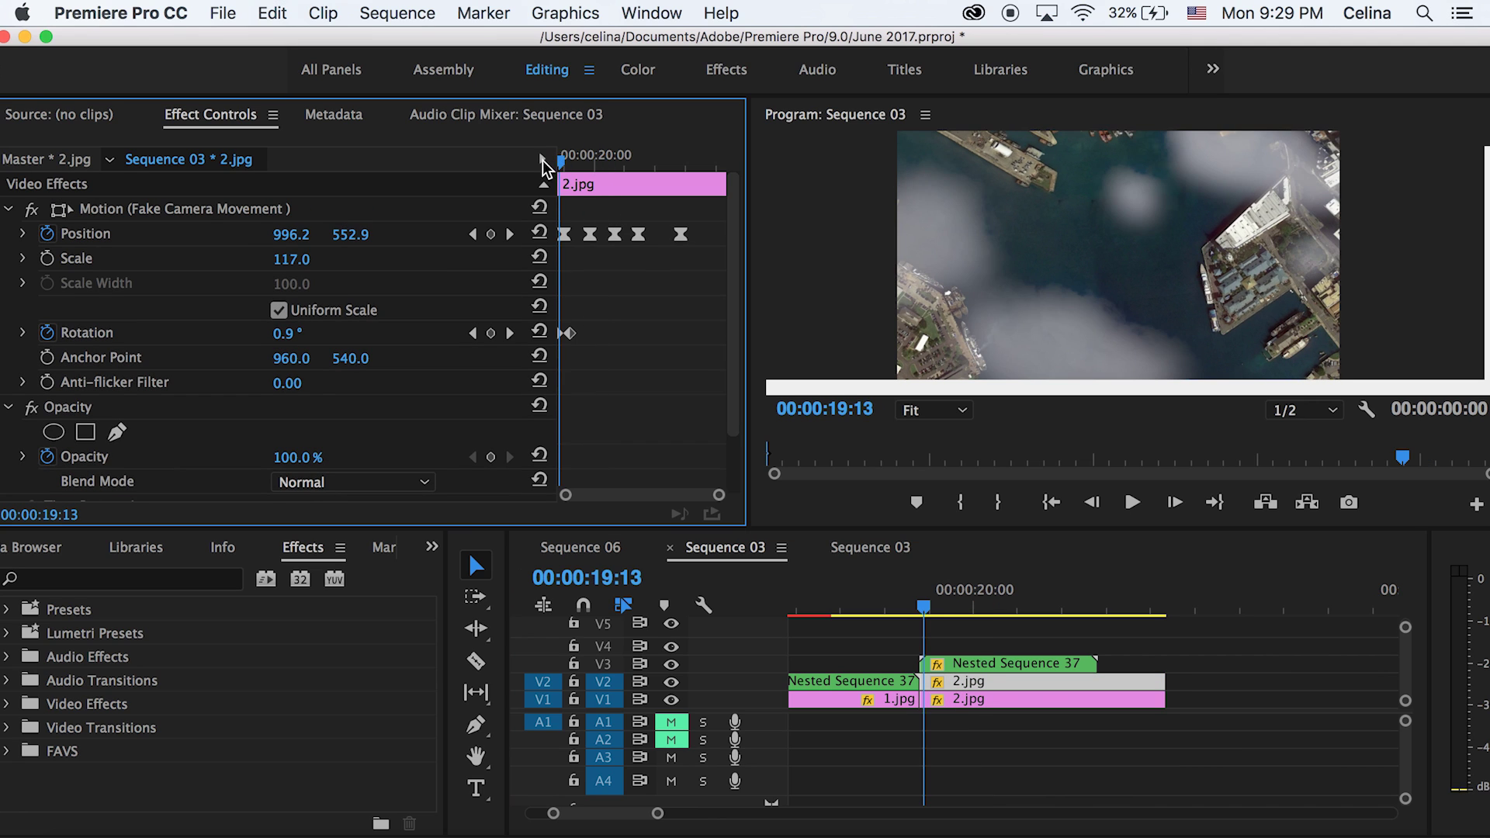
click(556, 159)
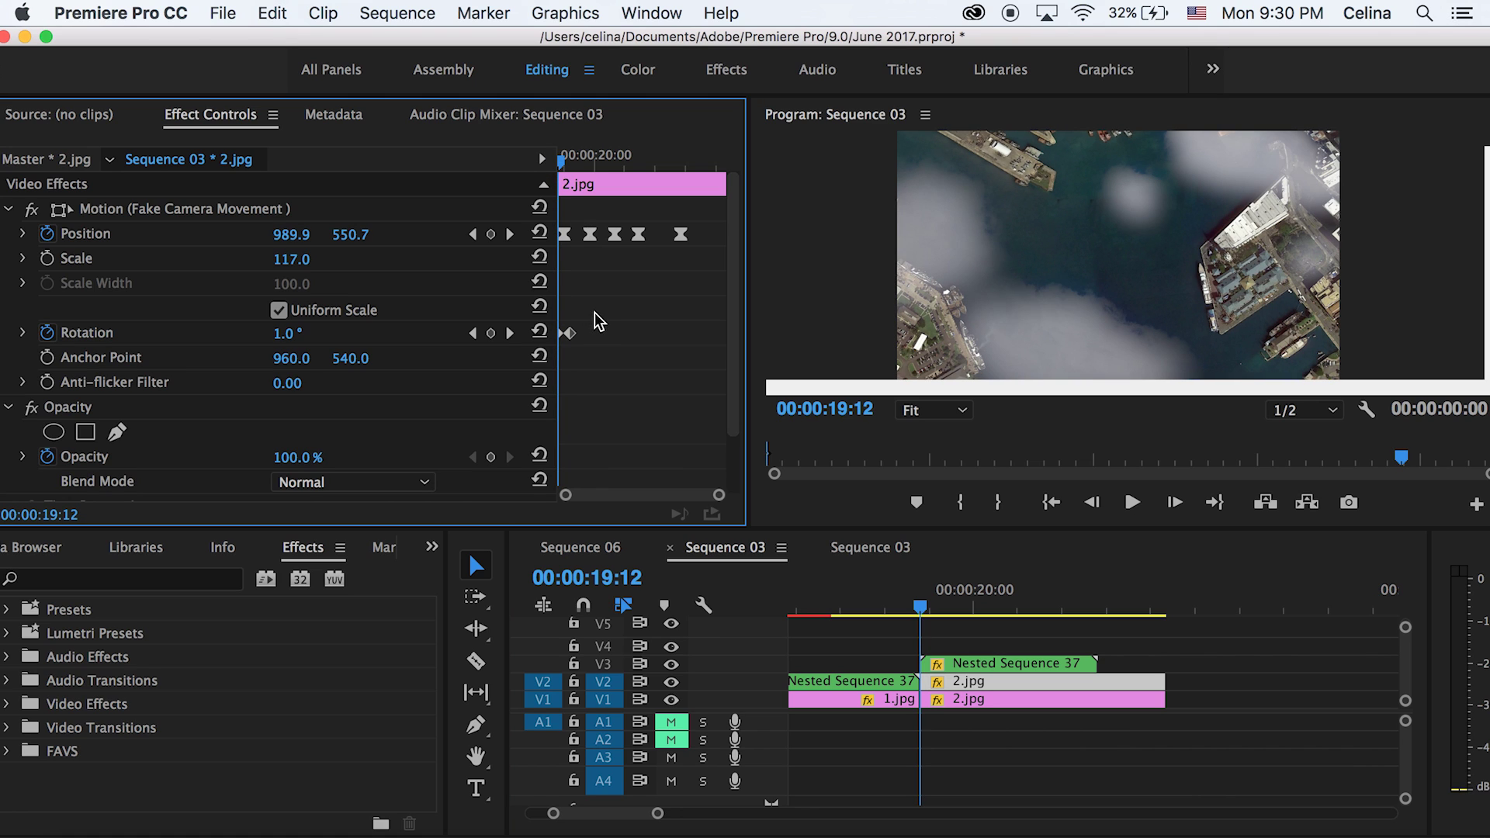
scroll(711, 338, down, 3)
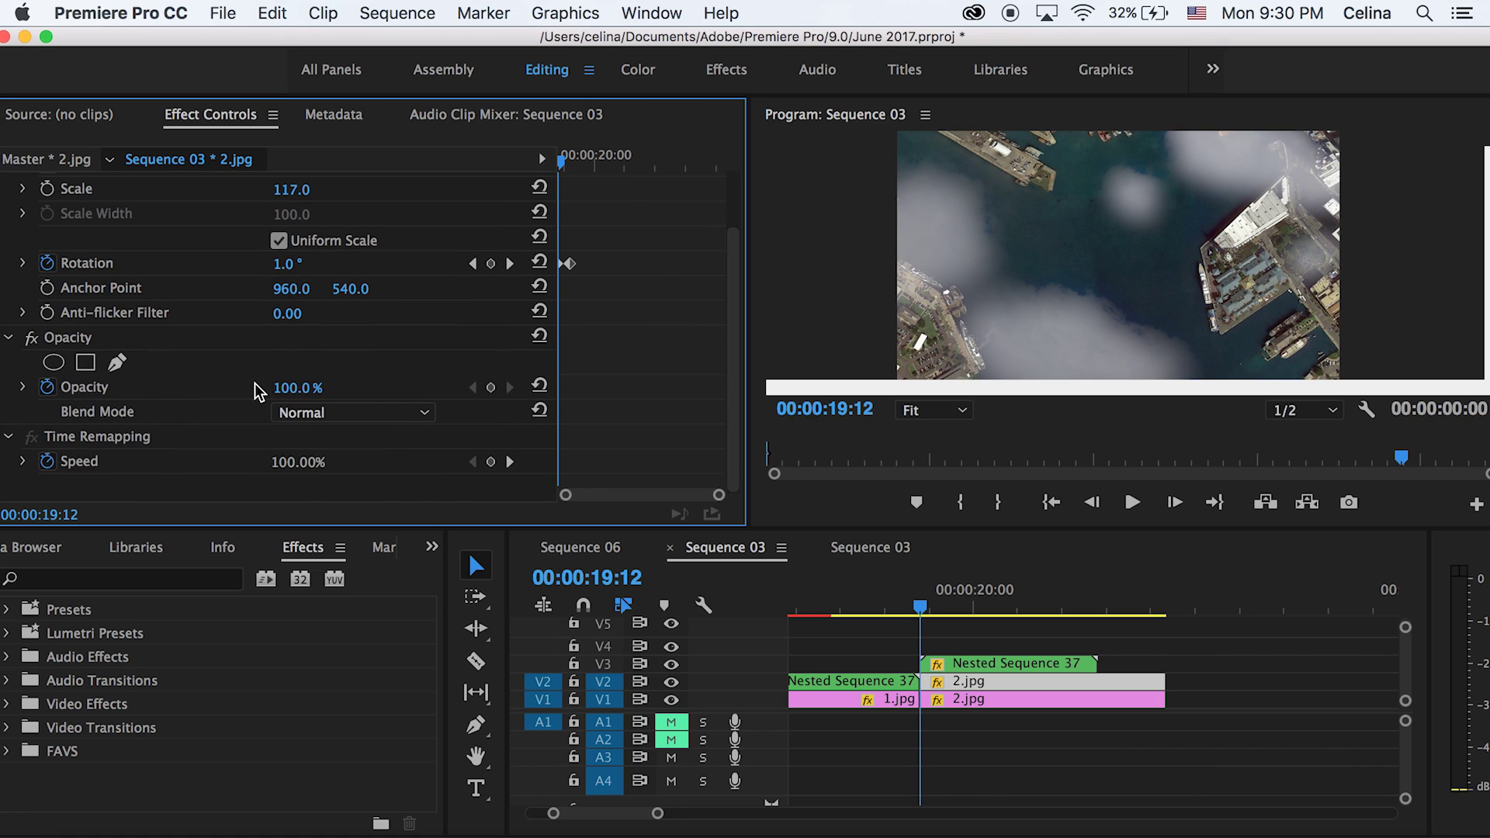
click(117, 362)
click(1199, 263)
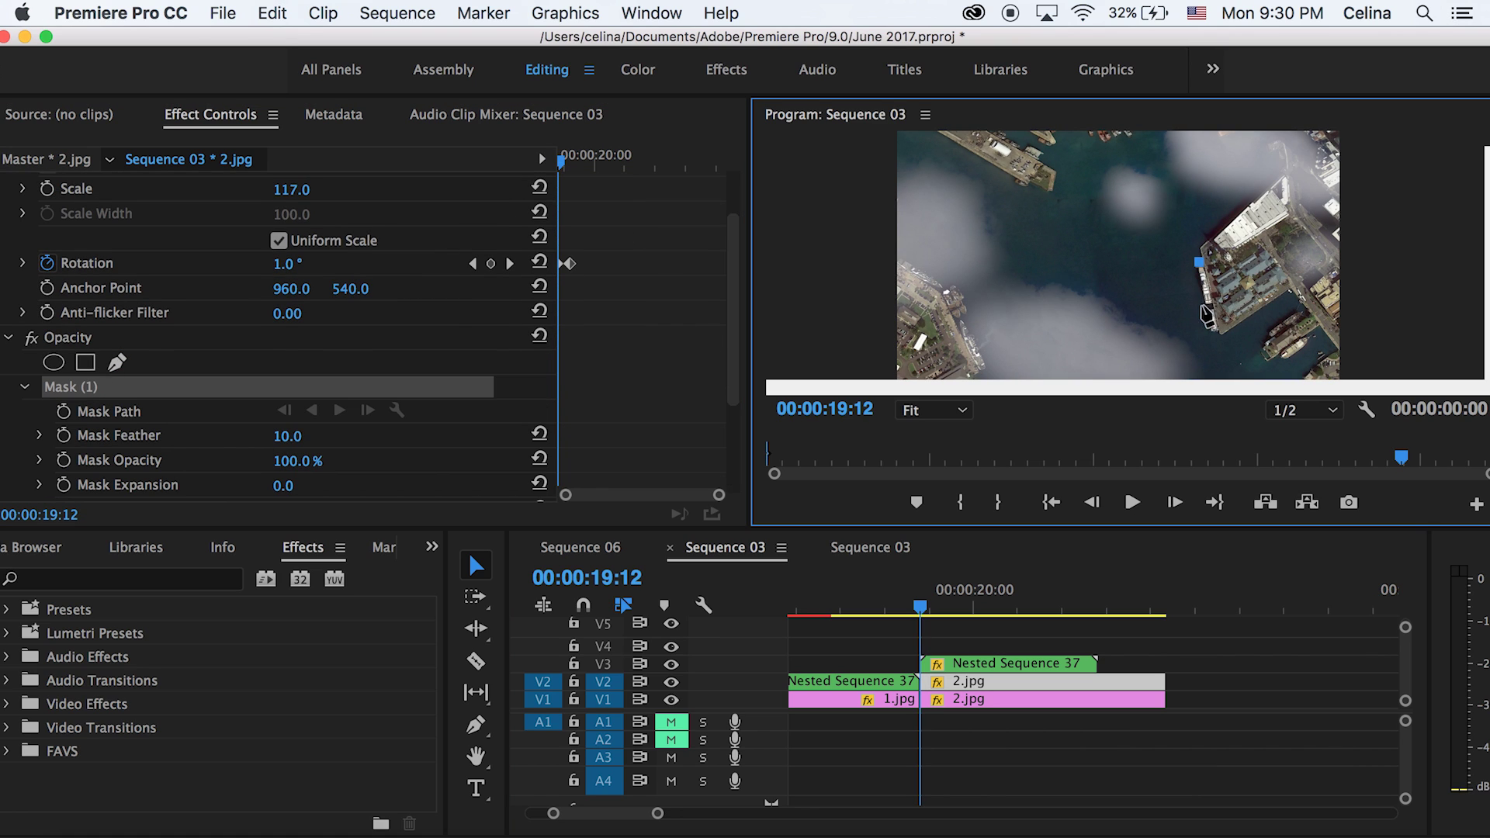
click(1204, 304)
click(1204, 304)
drag(1213, 304, 1217, 305)
click(940, 405)
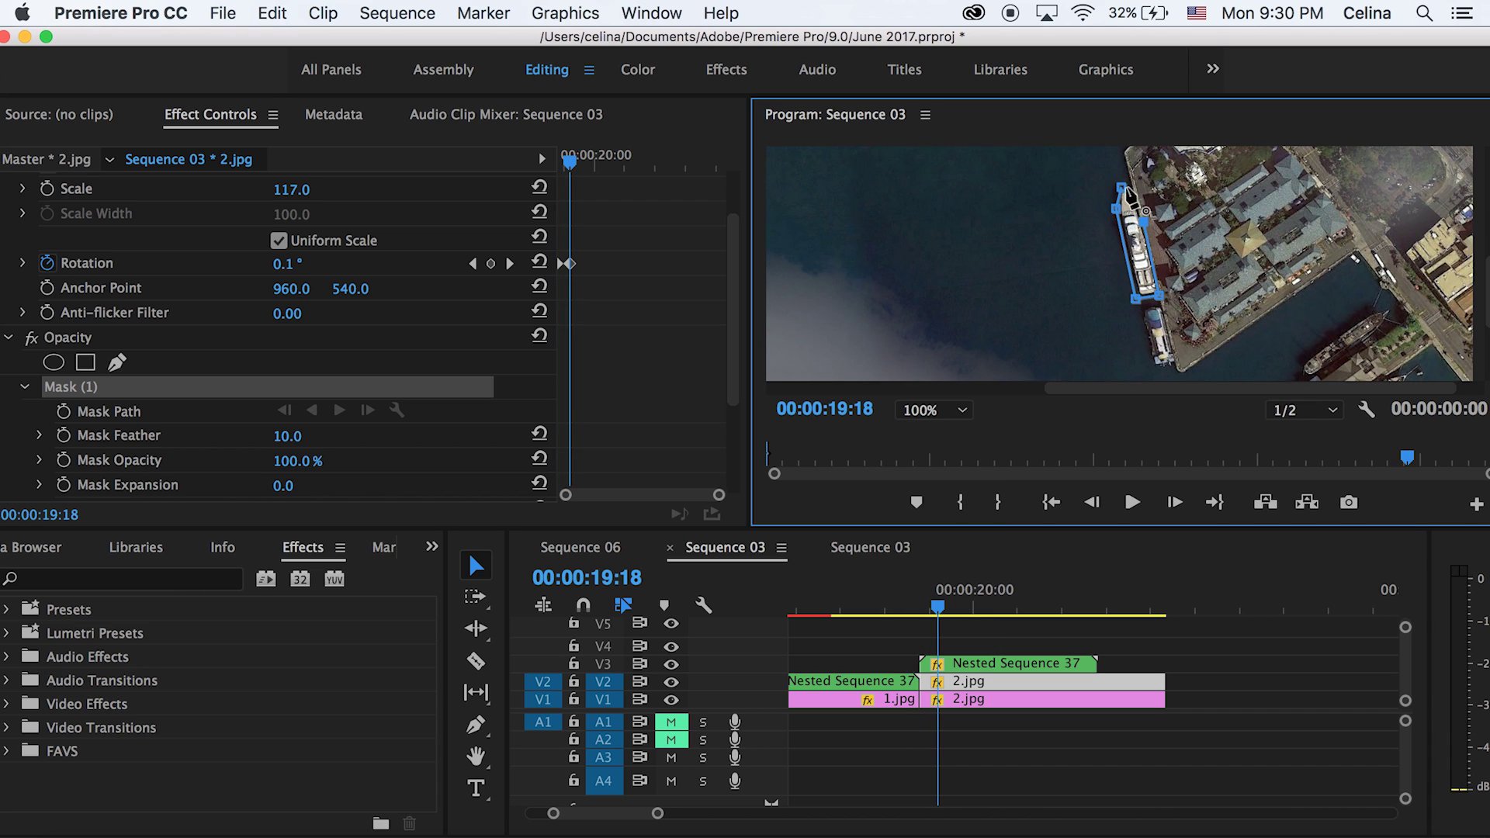
Hide track V1 and fit the program view to check the masked ship on its own.
click(670, 700)
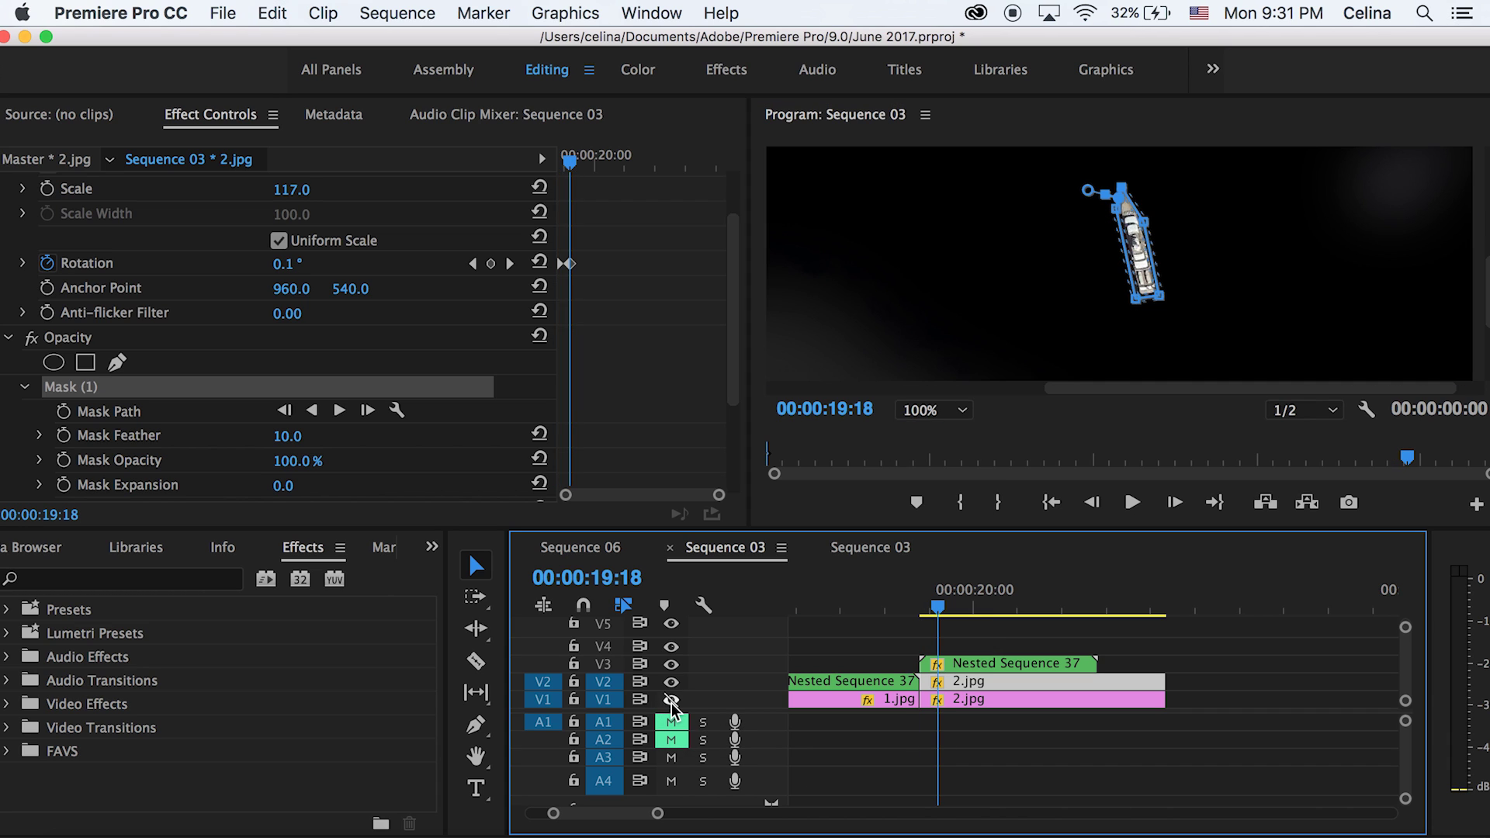
click(934, 409)
click(940, 438)
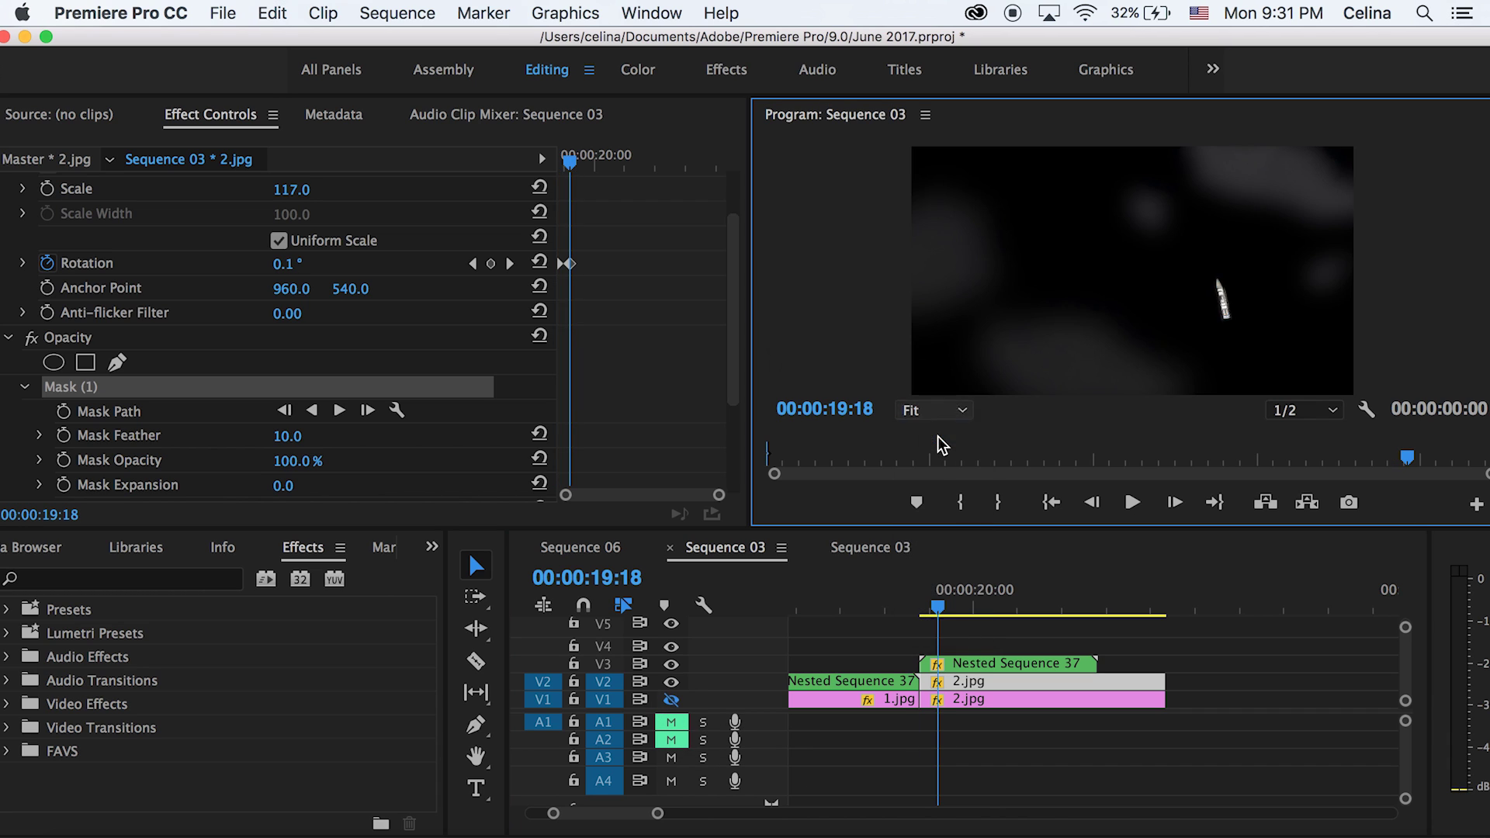
click(664, 362)
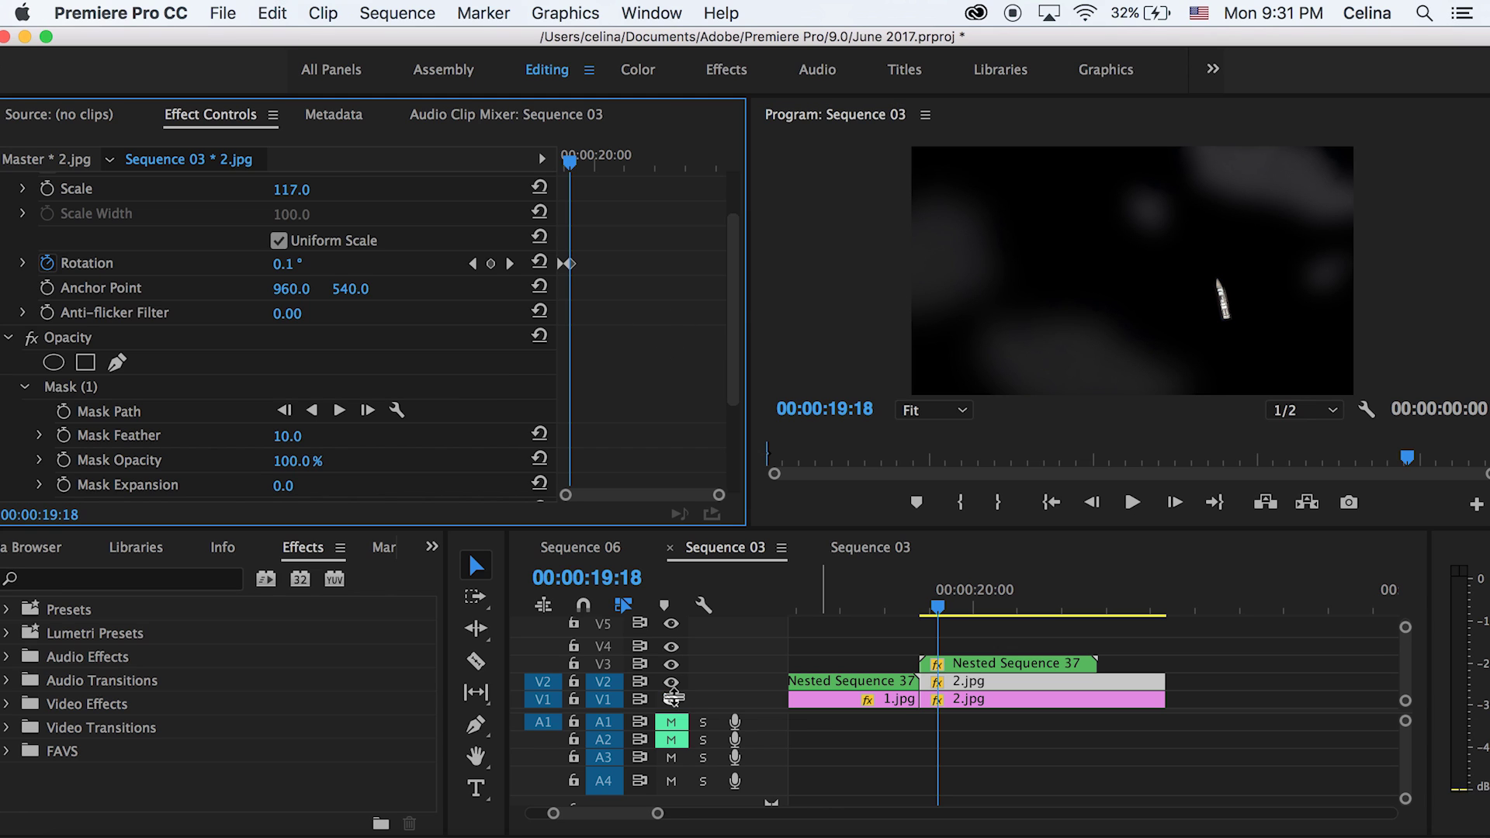
Delete the position keyframes of 2.jpg on V2, set its horizontal position to 832.5, and show track V1 again.
scroll(634, 391, up, 3)
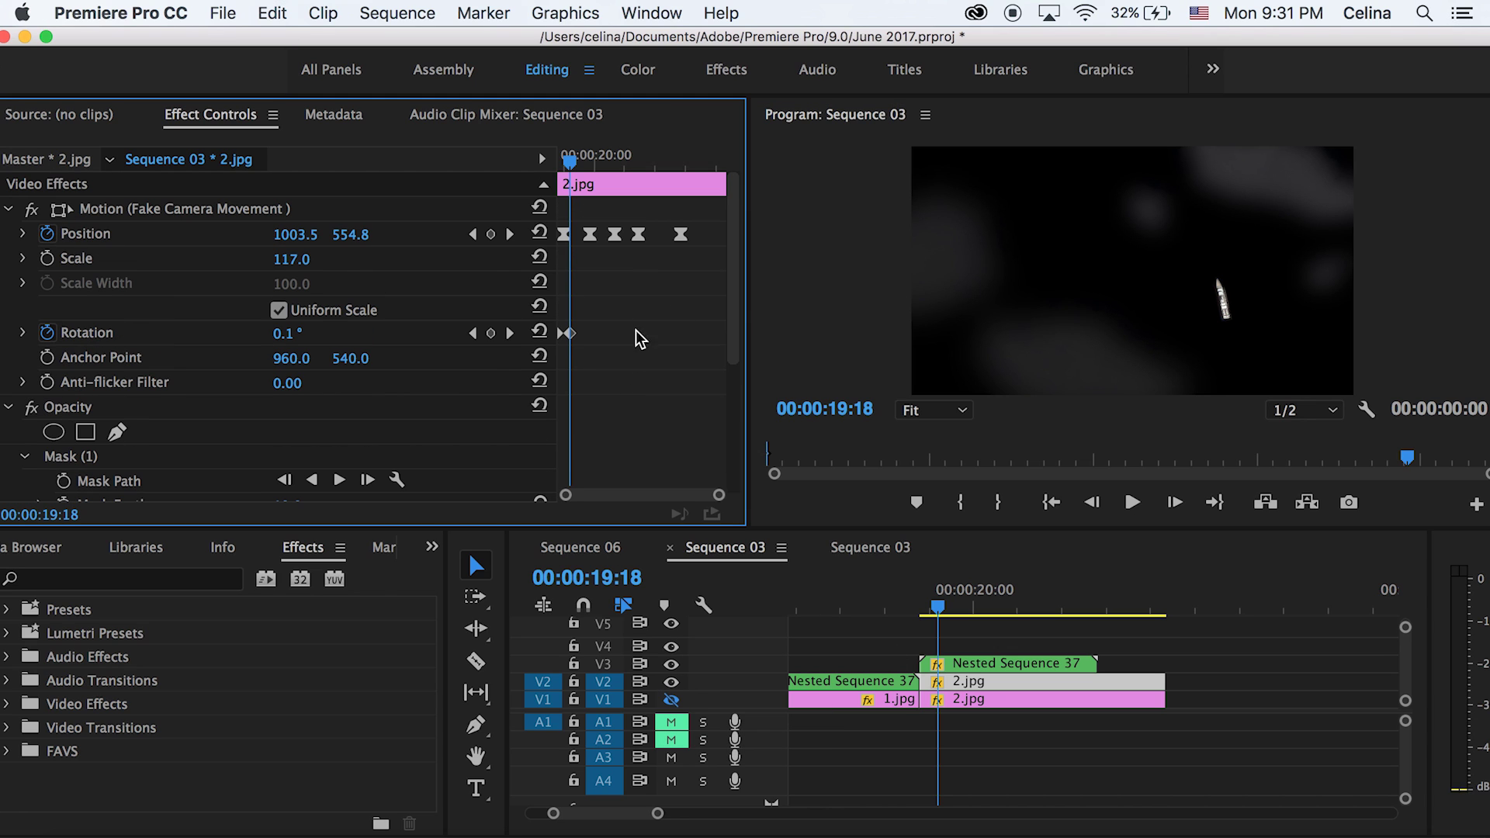
click(44, 235)
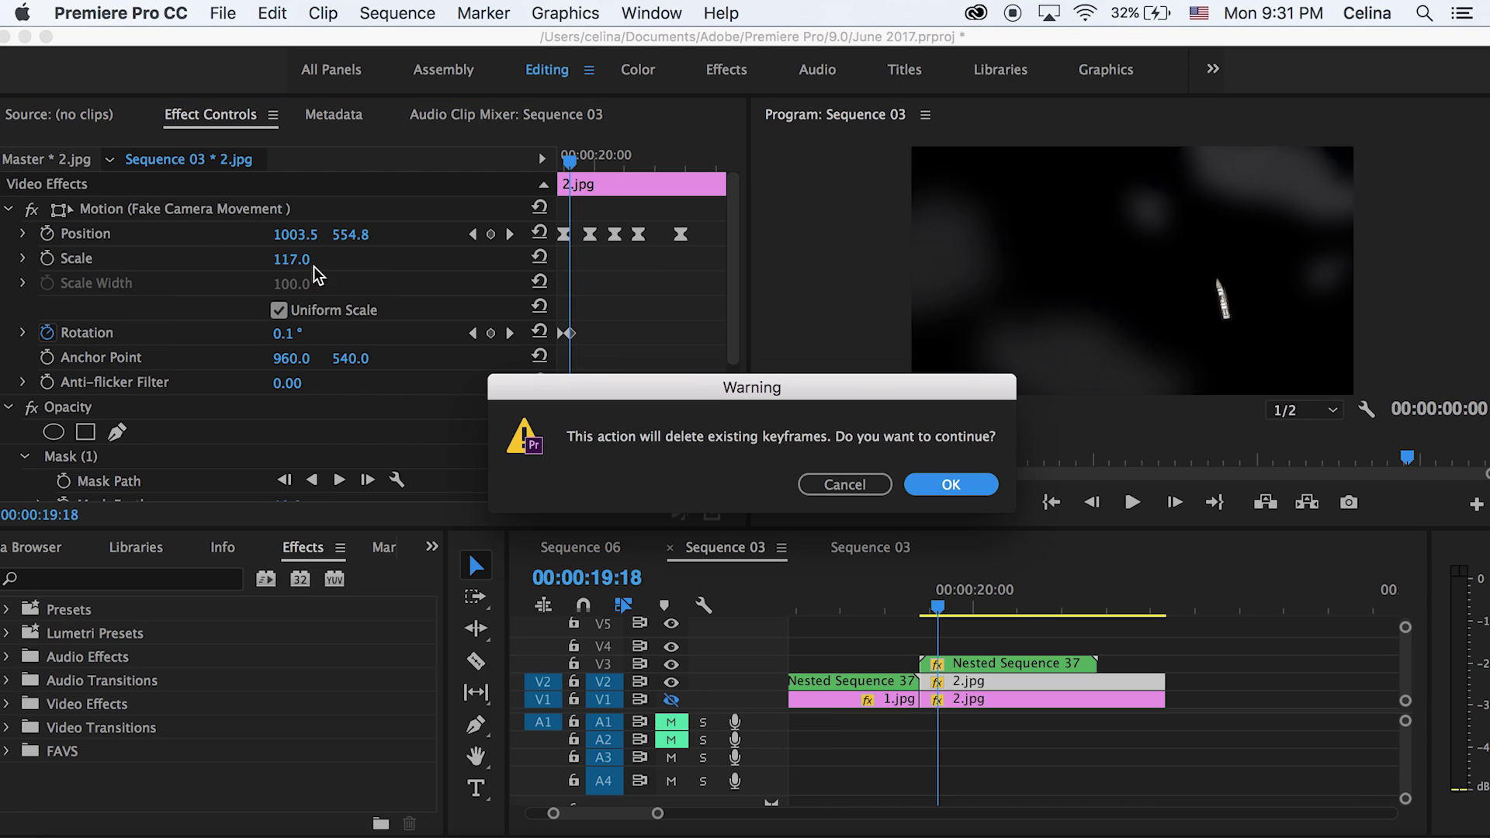
click(944, 503)
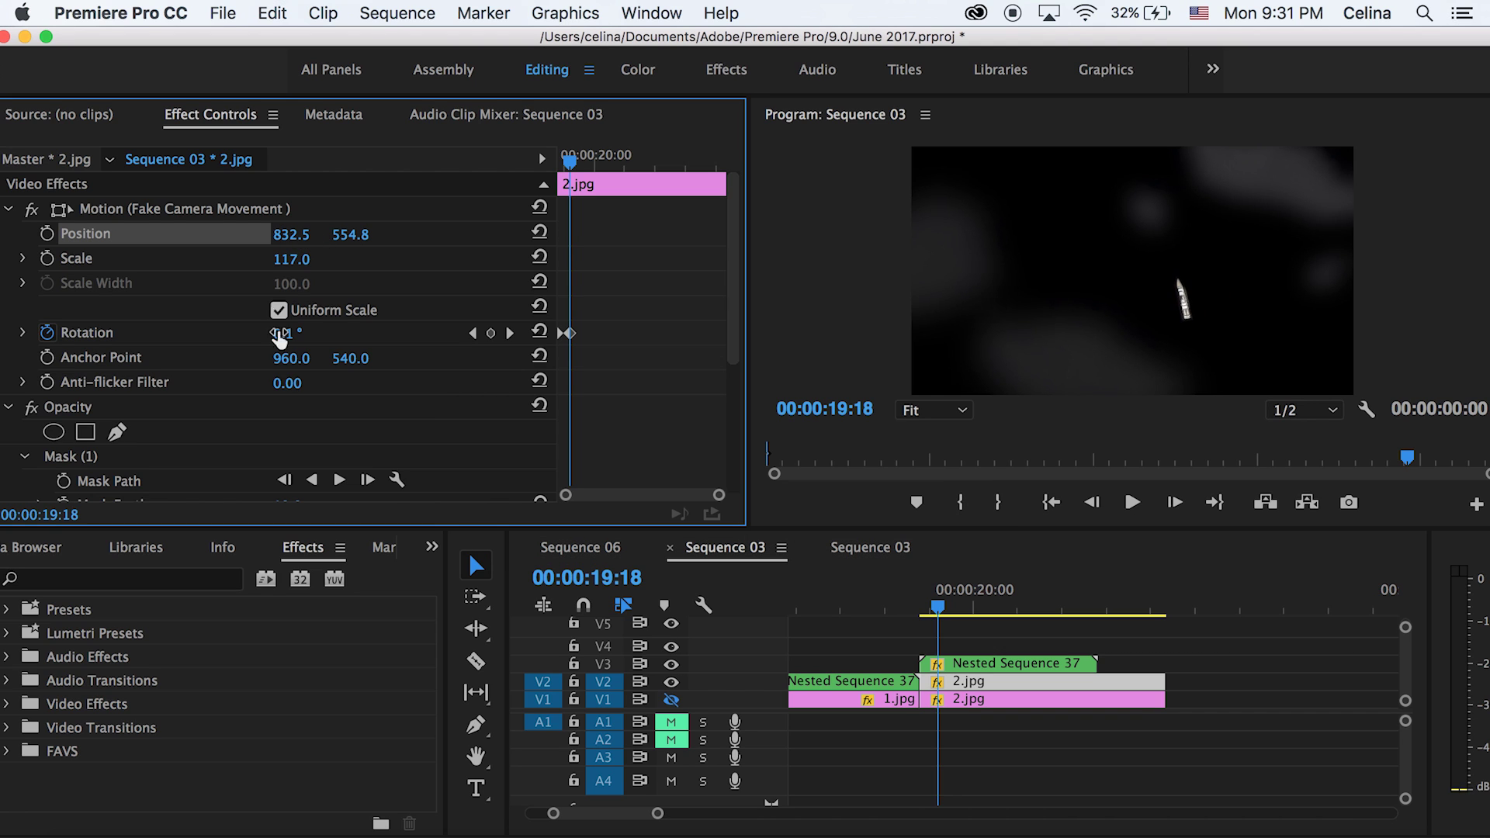
click(671, 699)
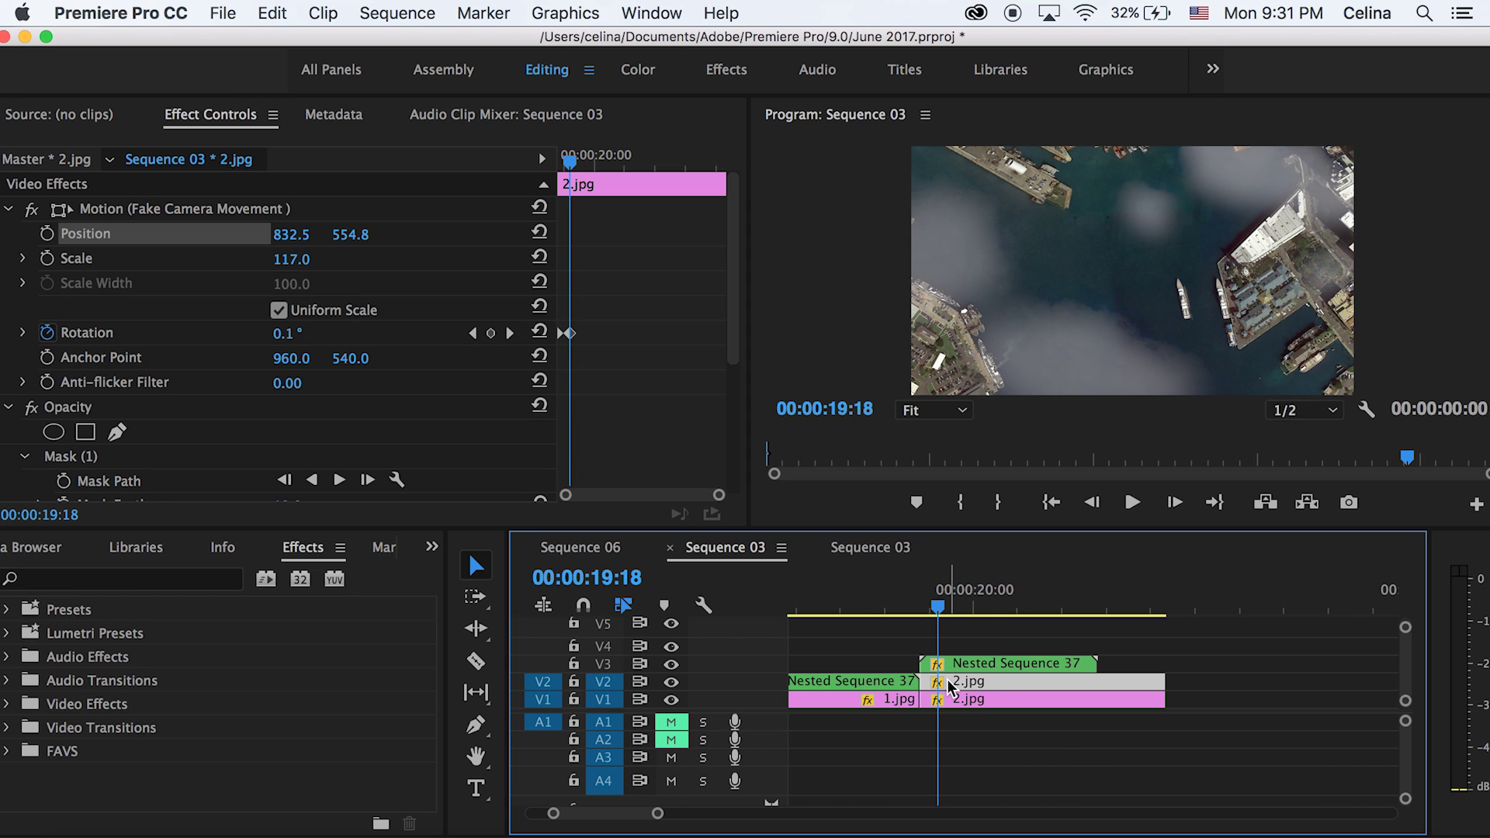
Keyframe the position of 2.jpg on V2 from 832.5, 681.8 at the clip's start to 832.5, 387.8 at 00:00:21:19.
mouse_move(935, 607)
mouse_down()
mouse_move(915, 610)
mouse_move(932, 591)
mouse_up()
key(space)
key(space)
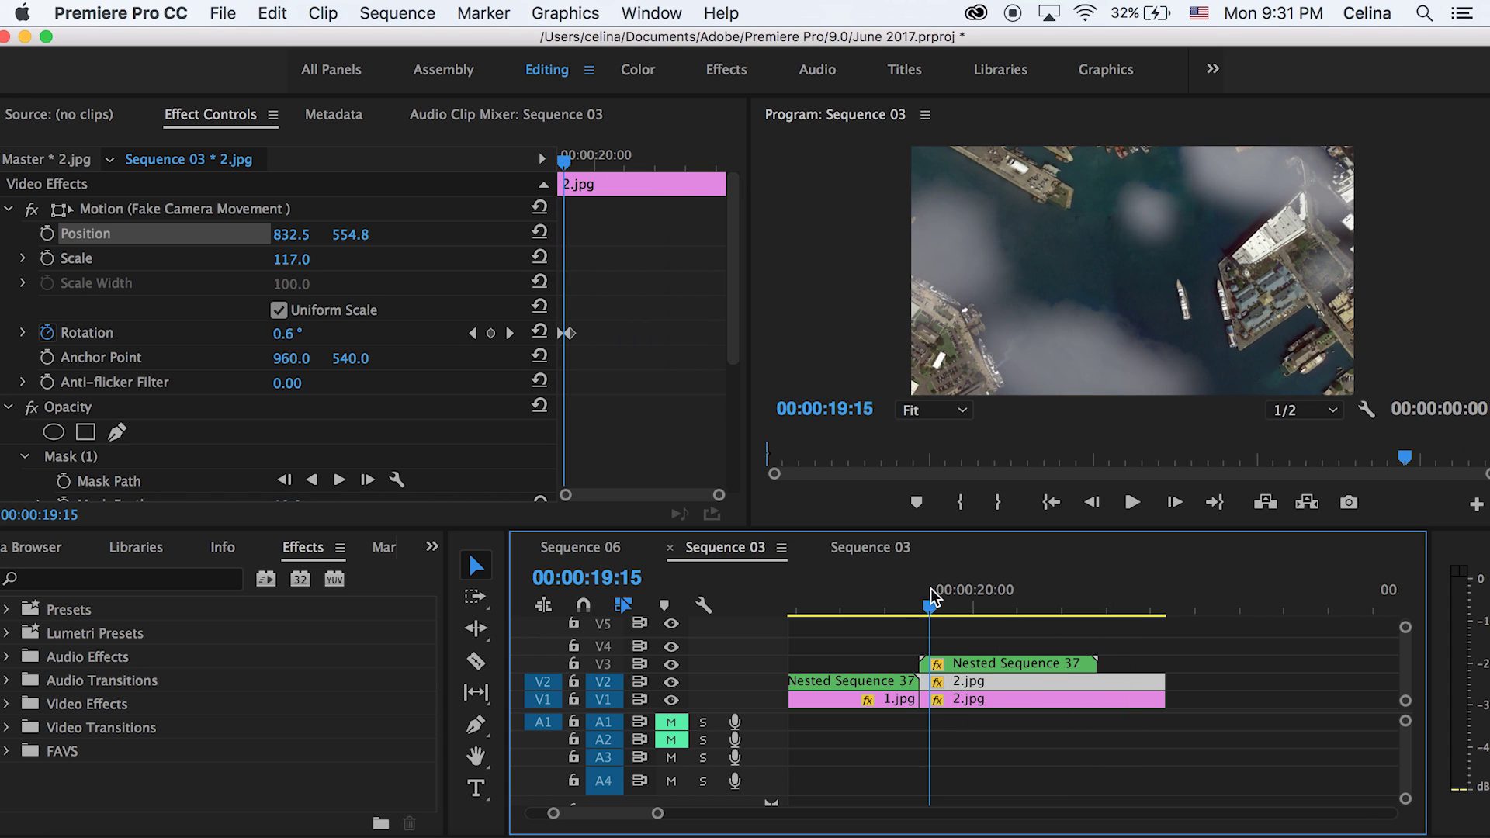
drag(564, 162, 549, 169)
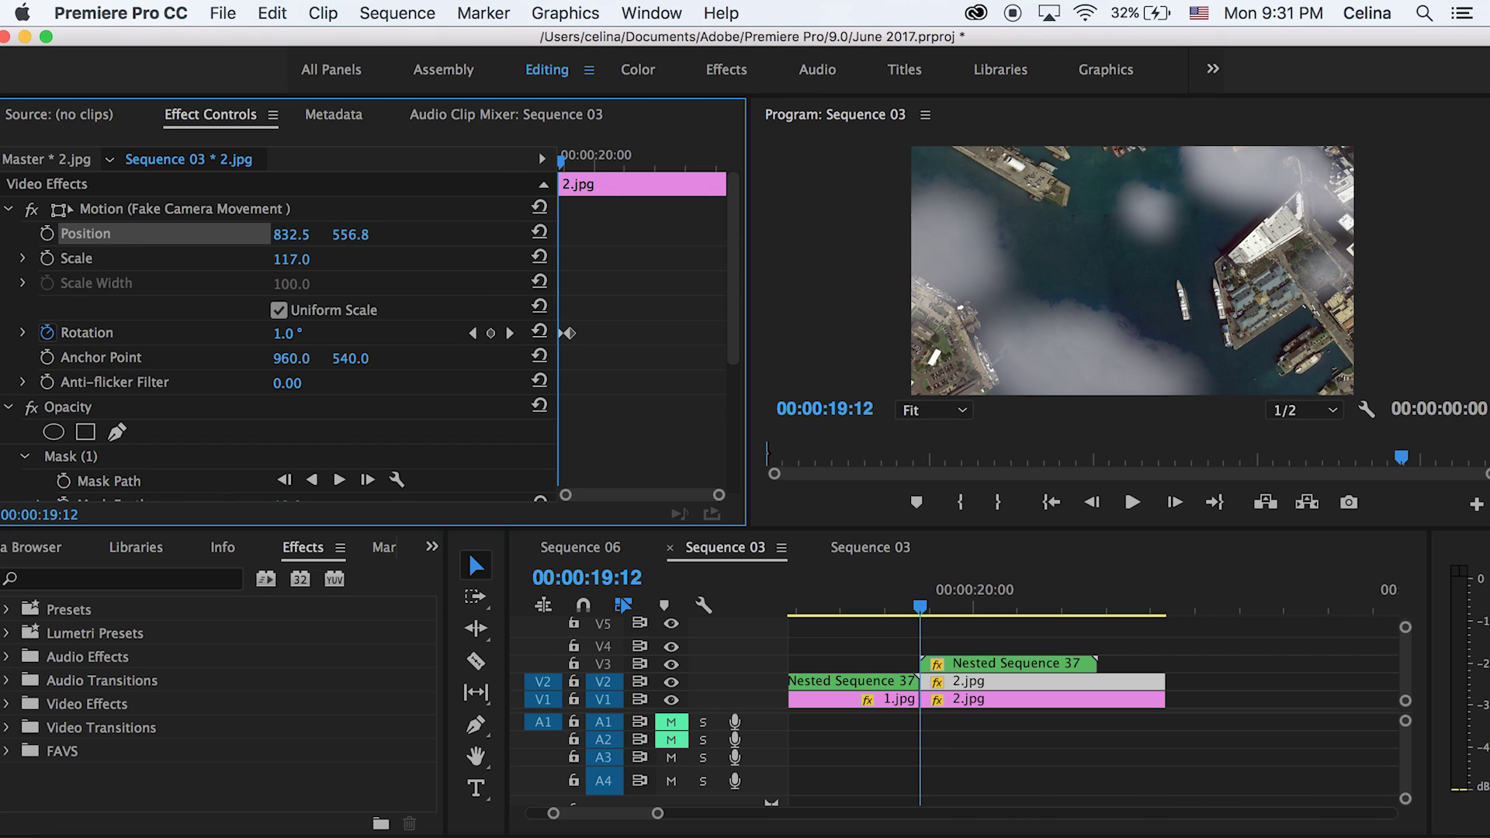
drag(350, 235, 325, 235)
click(47, 234)
drag(572, 152, 693, 151)
drag(349, 234, 122, 234)
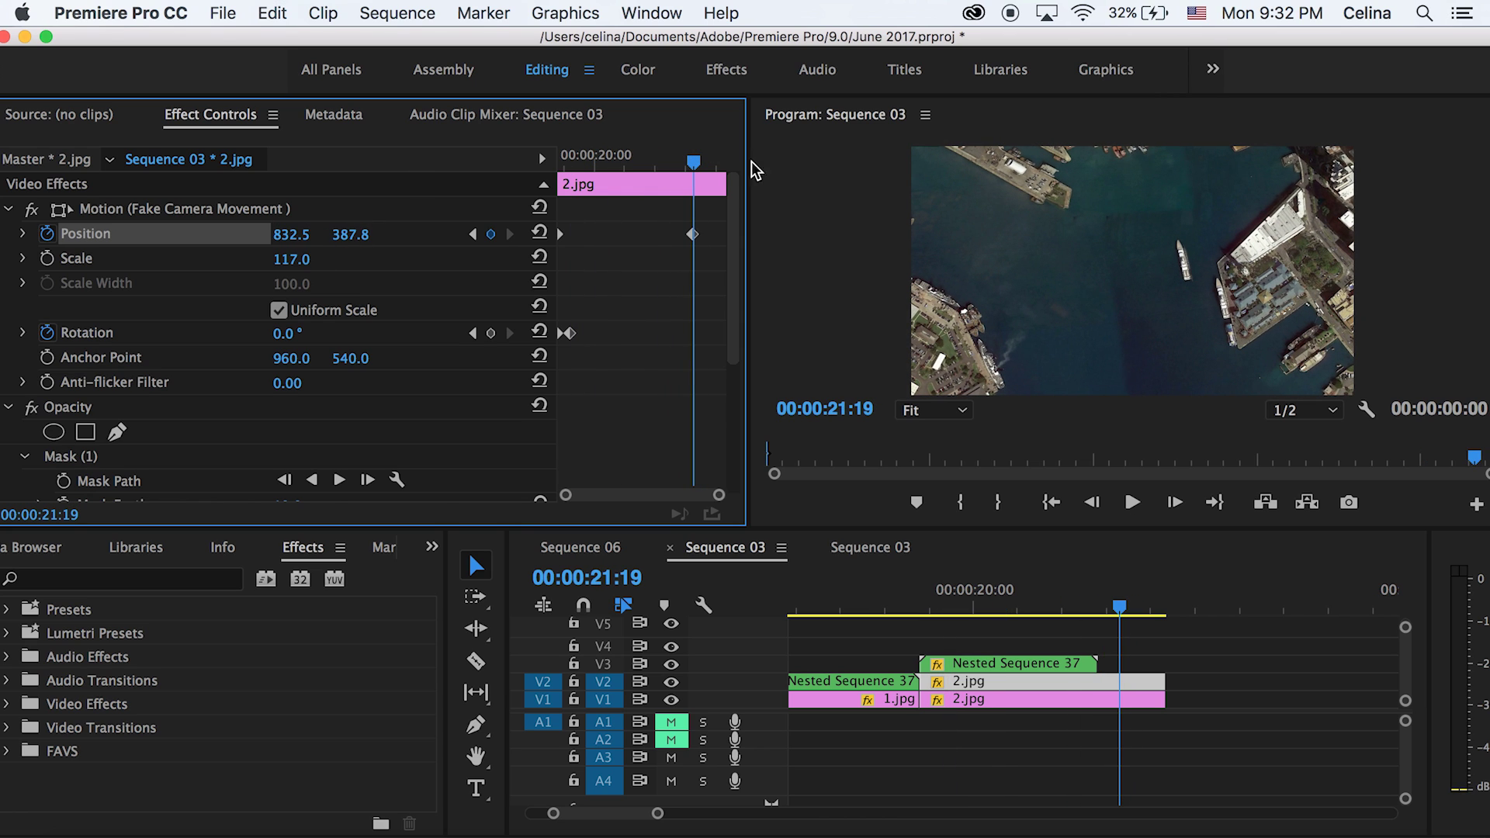
Play back the ship's movement from the start of 2.jpg and review it across the shortened timeline view.
drag(697, 159, 543, 177)
key(space)
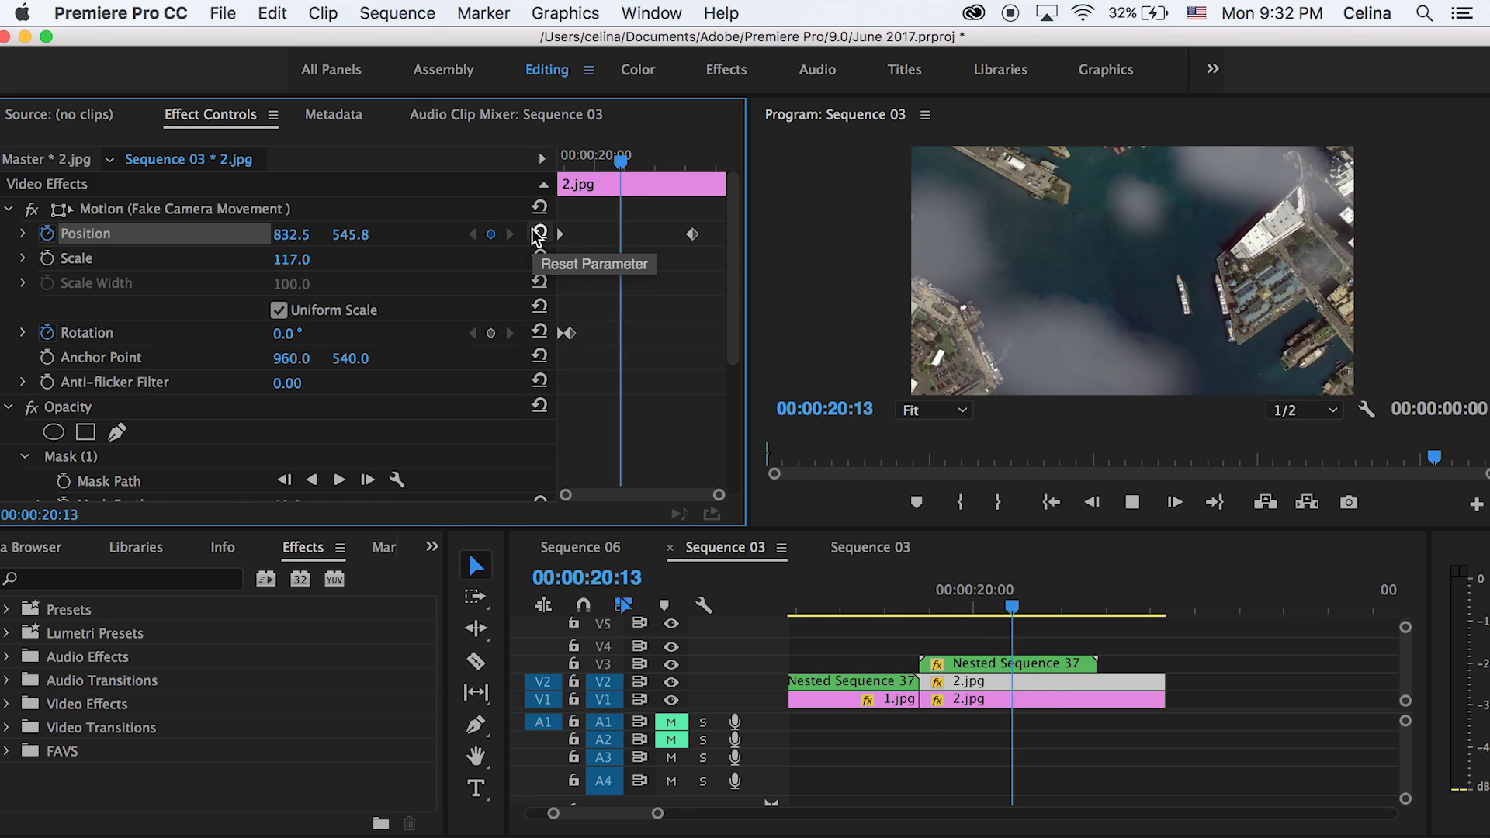
click(1177, 646)
key(Up)
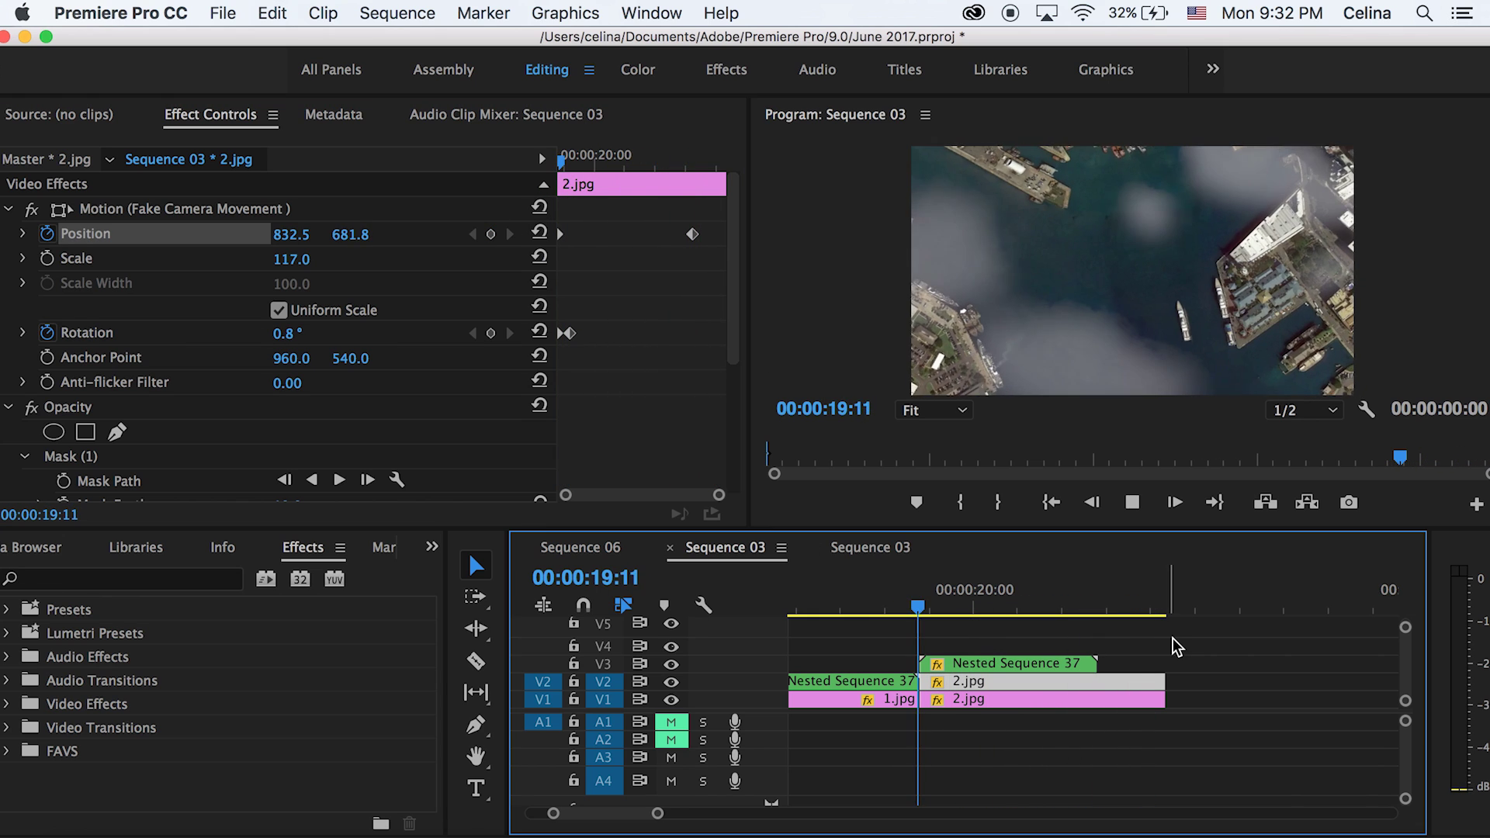
key(minus)
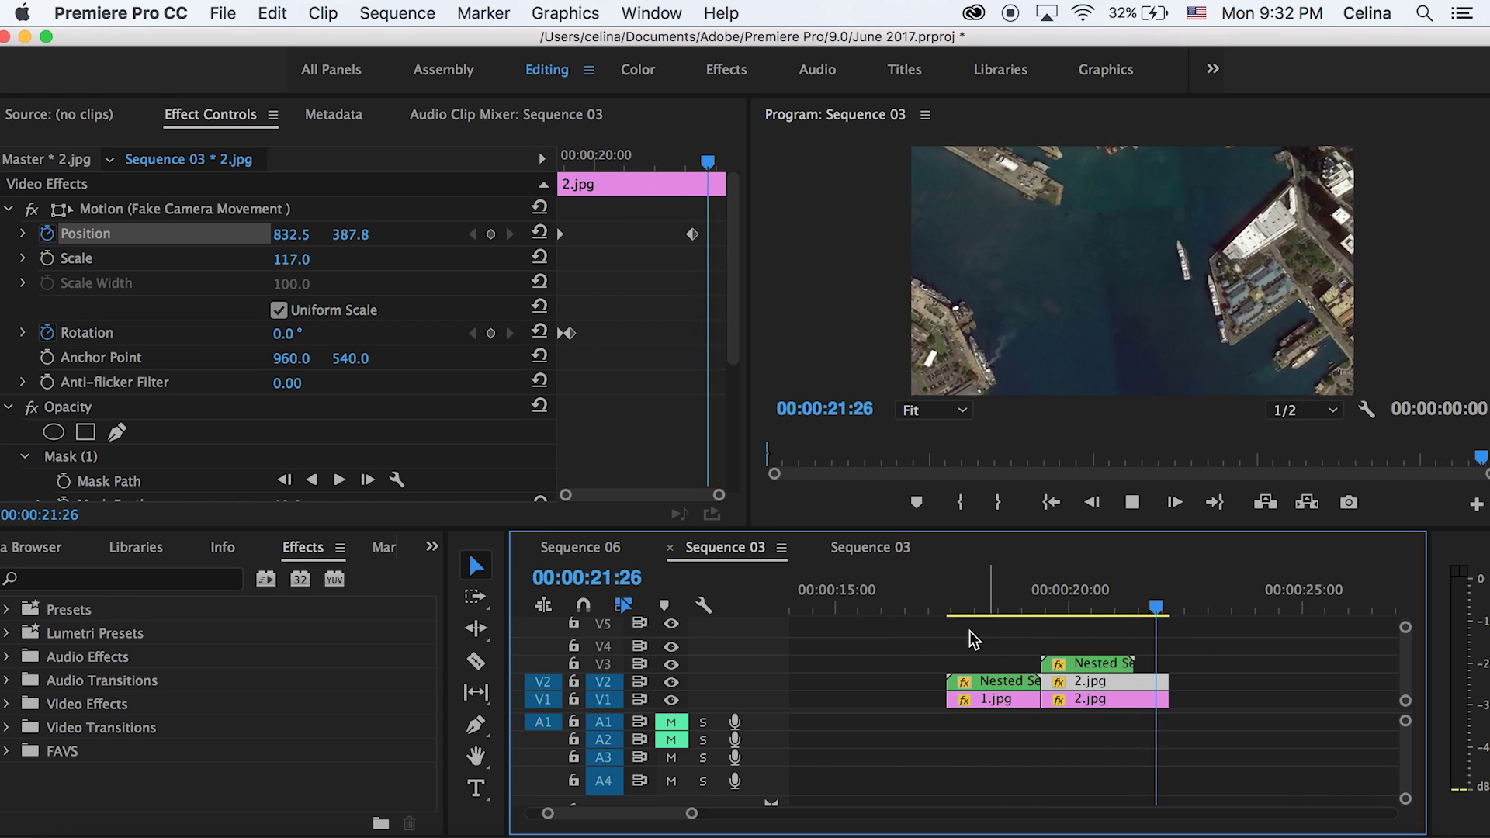
key(Up)
Trim the ends of 2.jpg on V1 and V2 to the end of the nested cloud sequence on V3, and play the result.
drag(1167, 681, 1139, 698)
scroll(1144, 667, up, 3)
key(space)
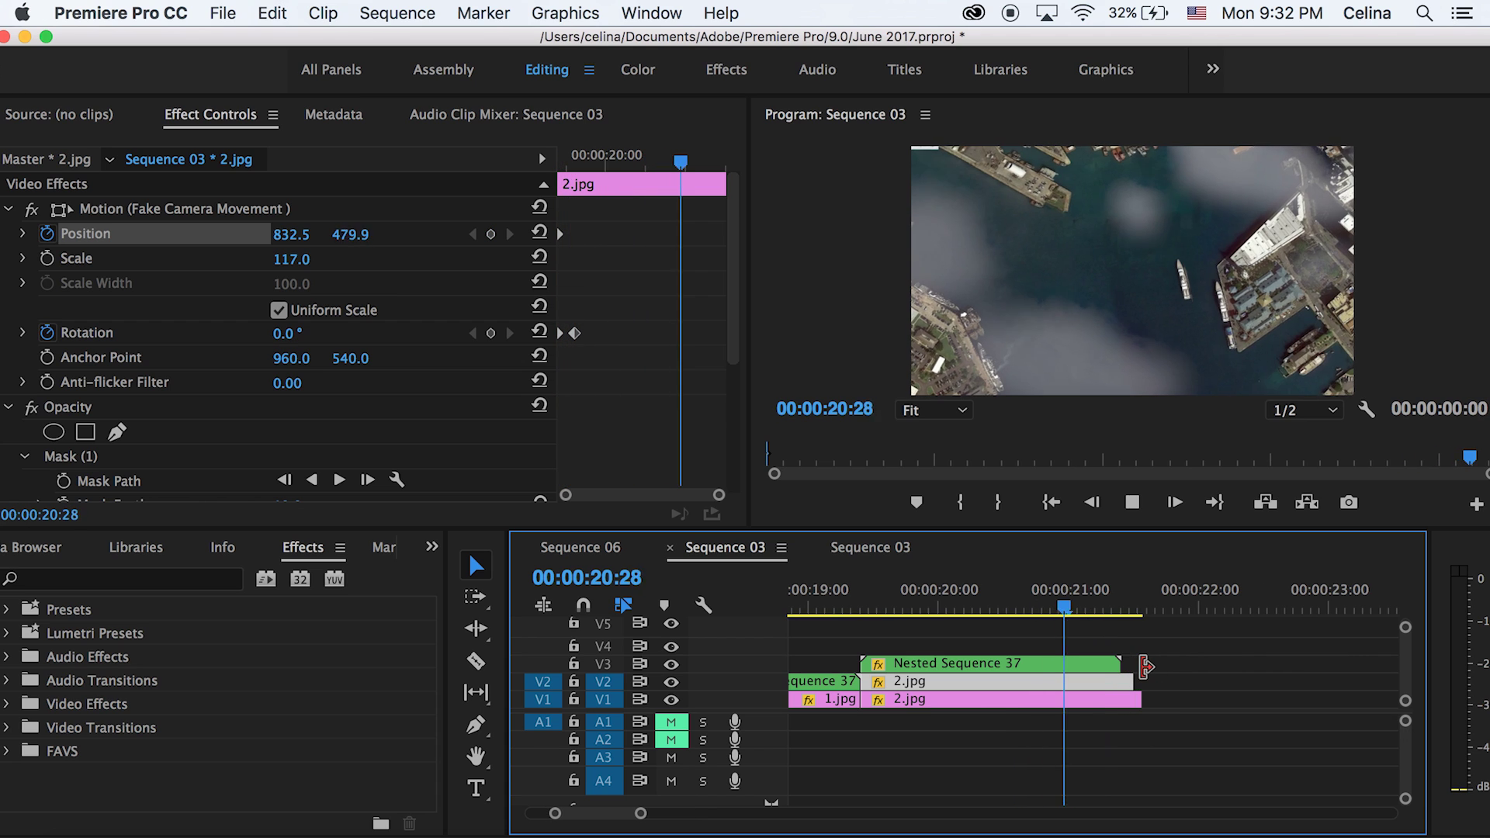
scroll(1132, 681, up, 3)
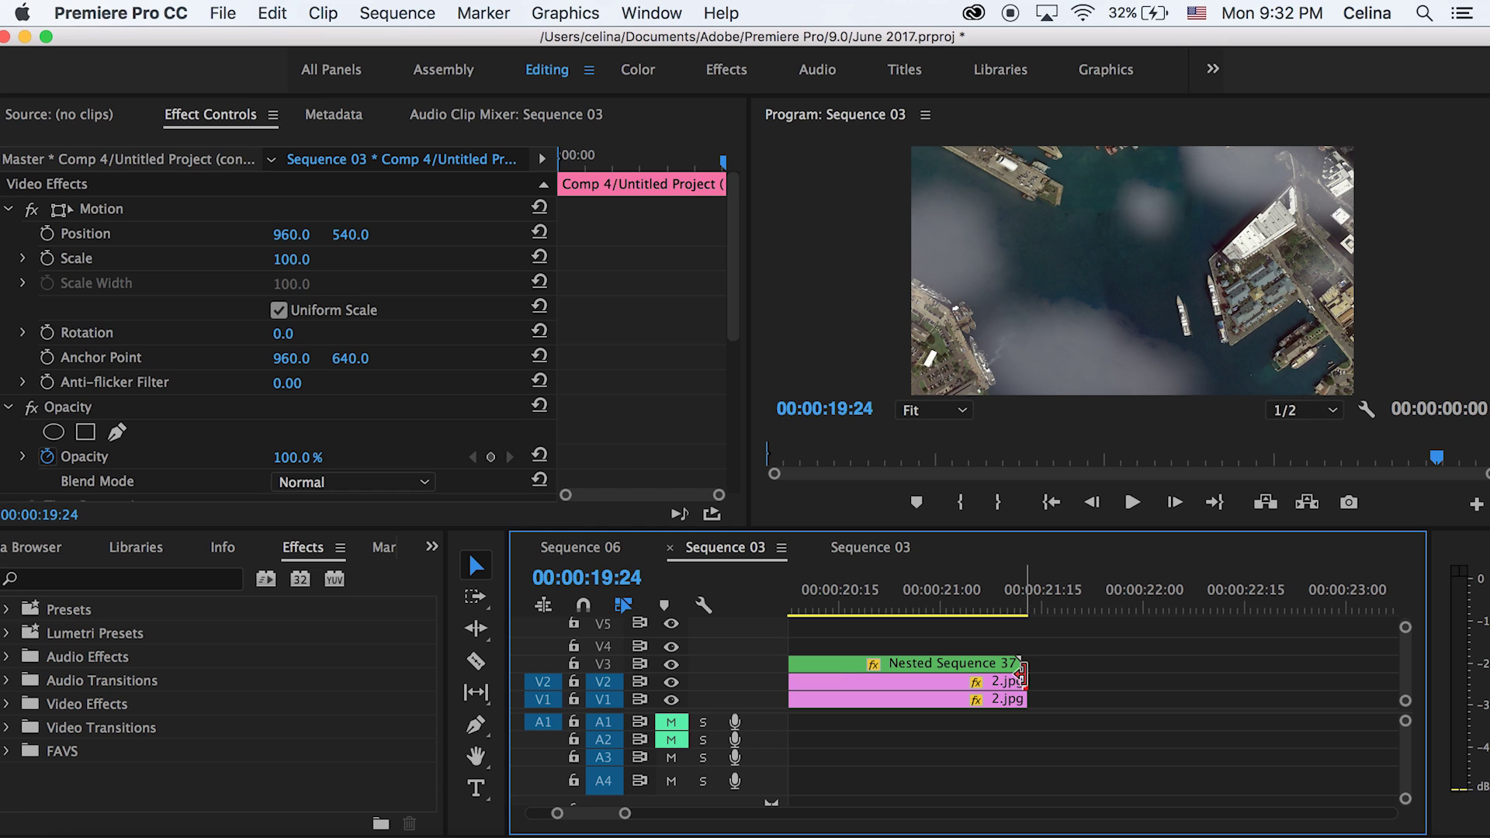
drag(1023, 681, 1015, 680)
drag(1029, 700, 1028, 700)
scroll(1022, 701, down, 3)
key(space)
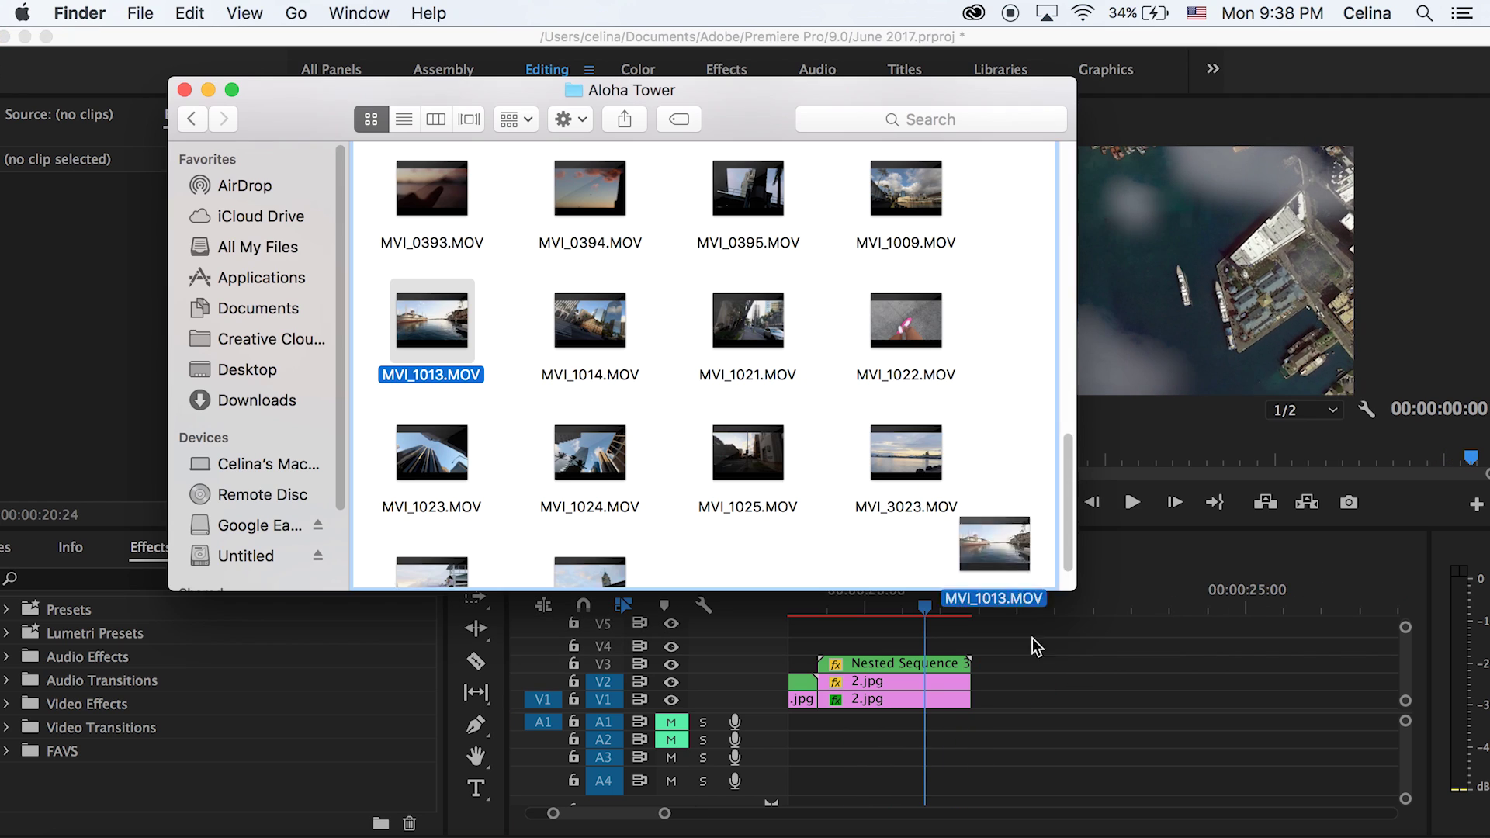
Place MVI_1013.MOV from the Aloha Tower folder on V1 directly after 2.jpg, and play across the cut.
drag(1032, 638, 1013, 700)
key(space)
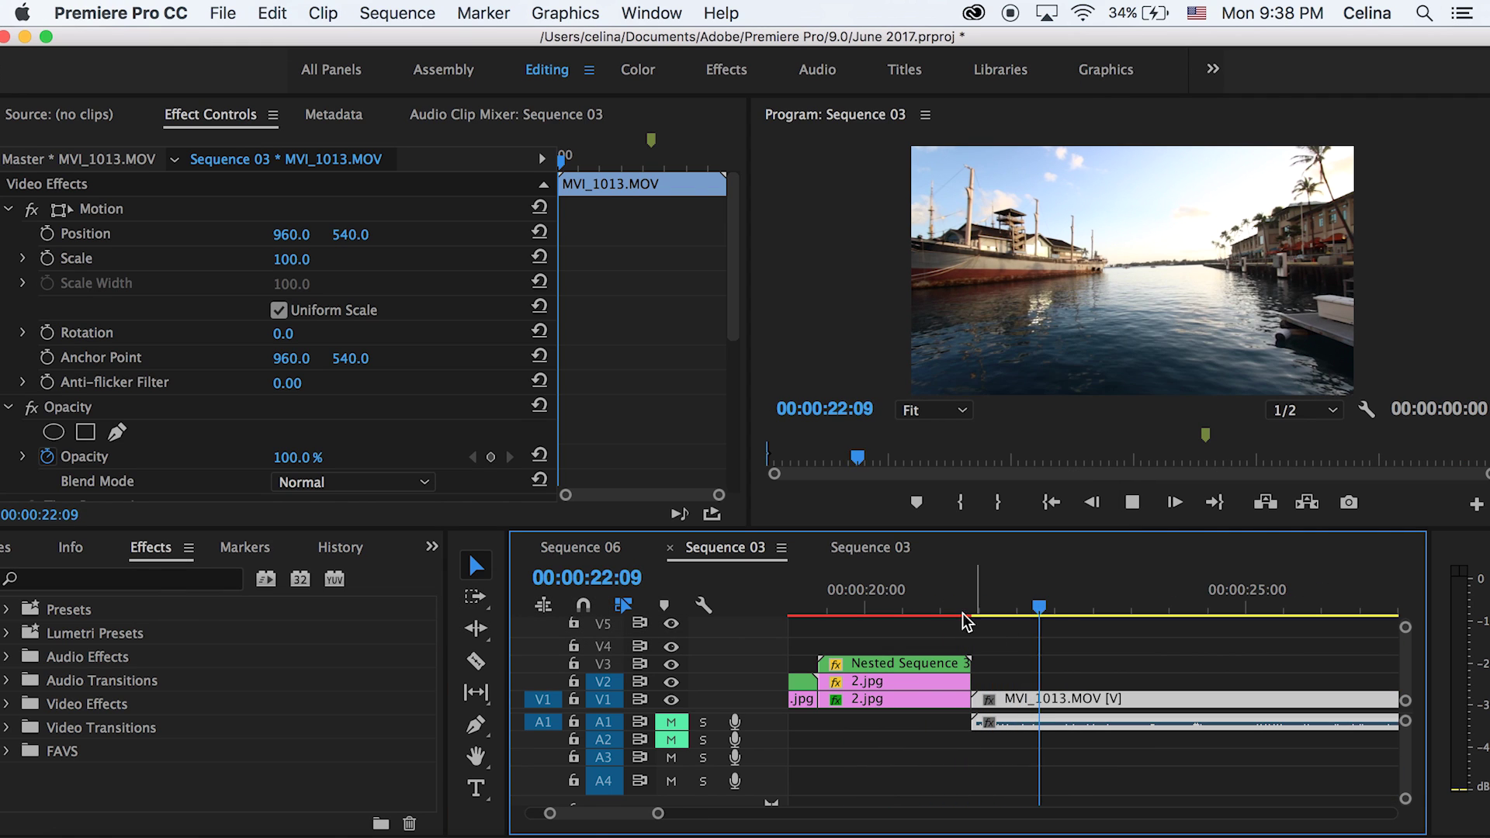
Keyframe the scale of 2.jpg on V1 from 355 just before its end to 898 at 00:00:21:11, and play the zoom.
mouse_move(964, 620)
mouse_down()
mouse_move(984, 616)
mouse_move(956, 616)
mouse_up()
click(951, 700)
click(944, 700)
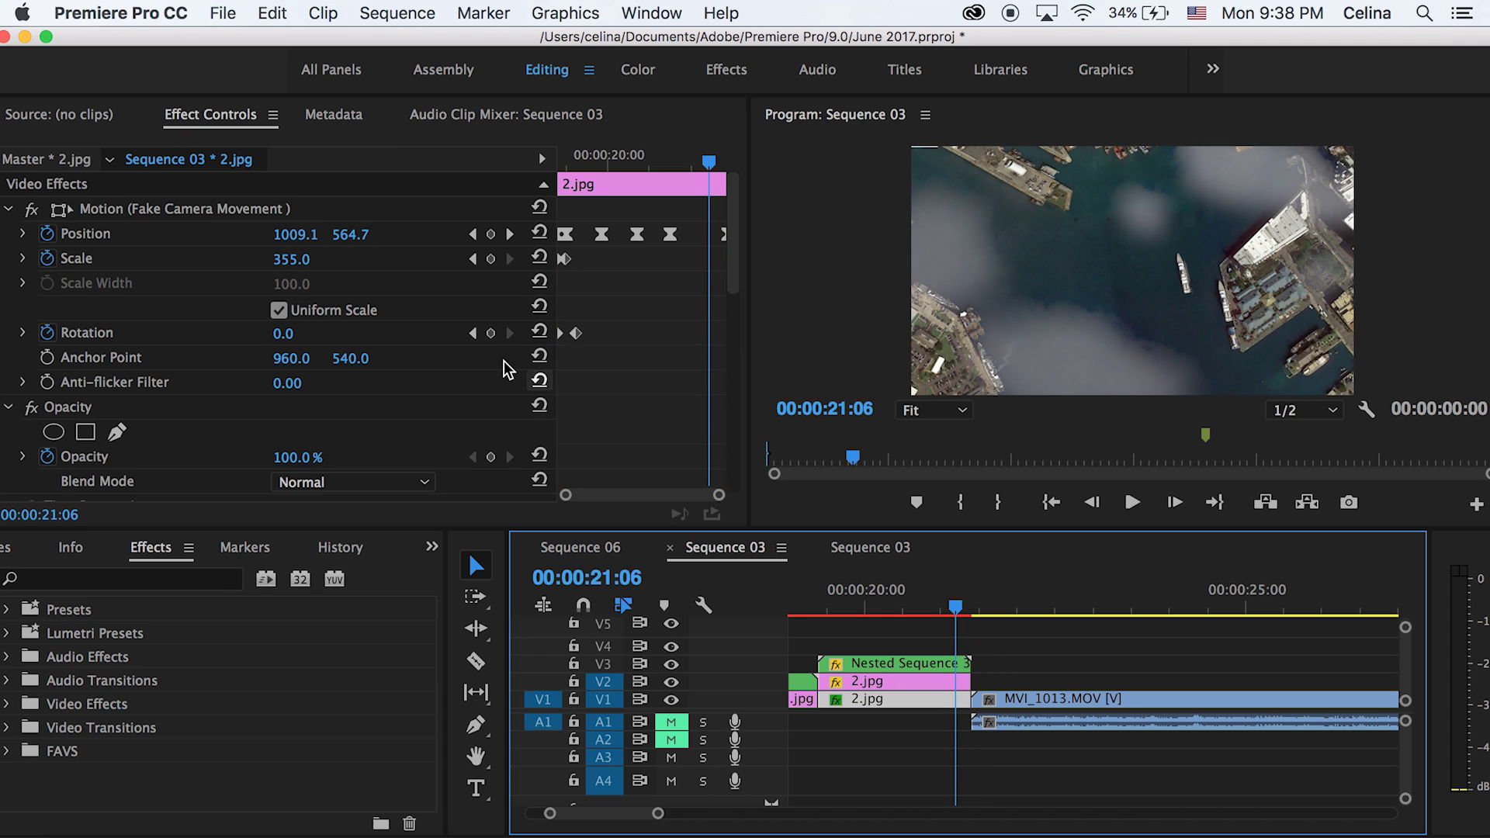
click(490, 258)
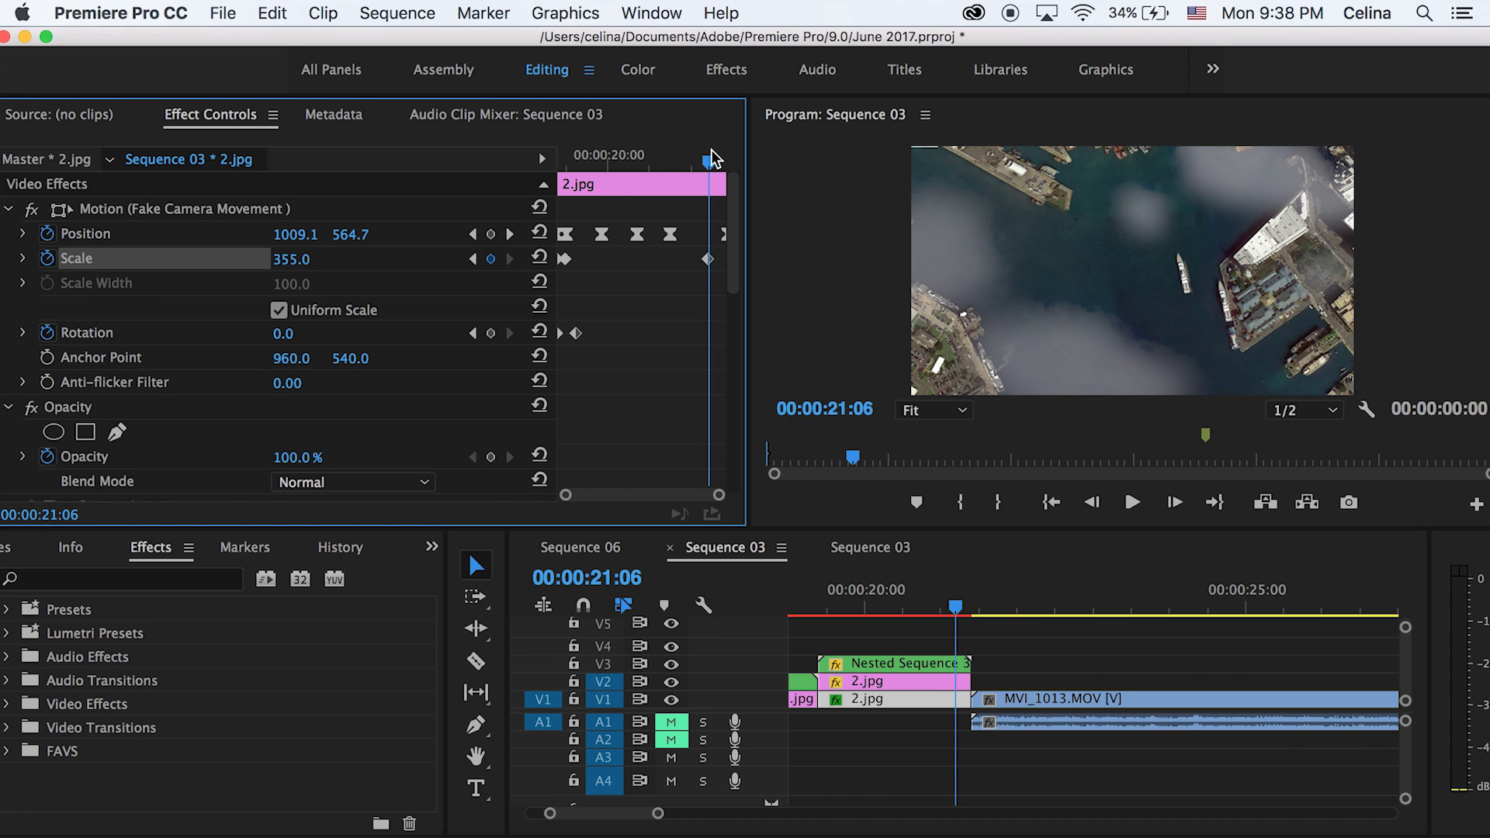
drag(709, 161, 727, 157)
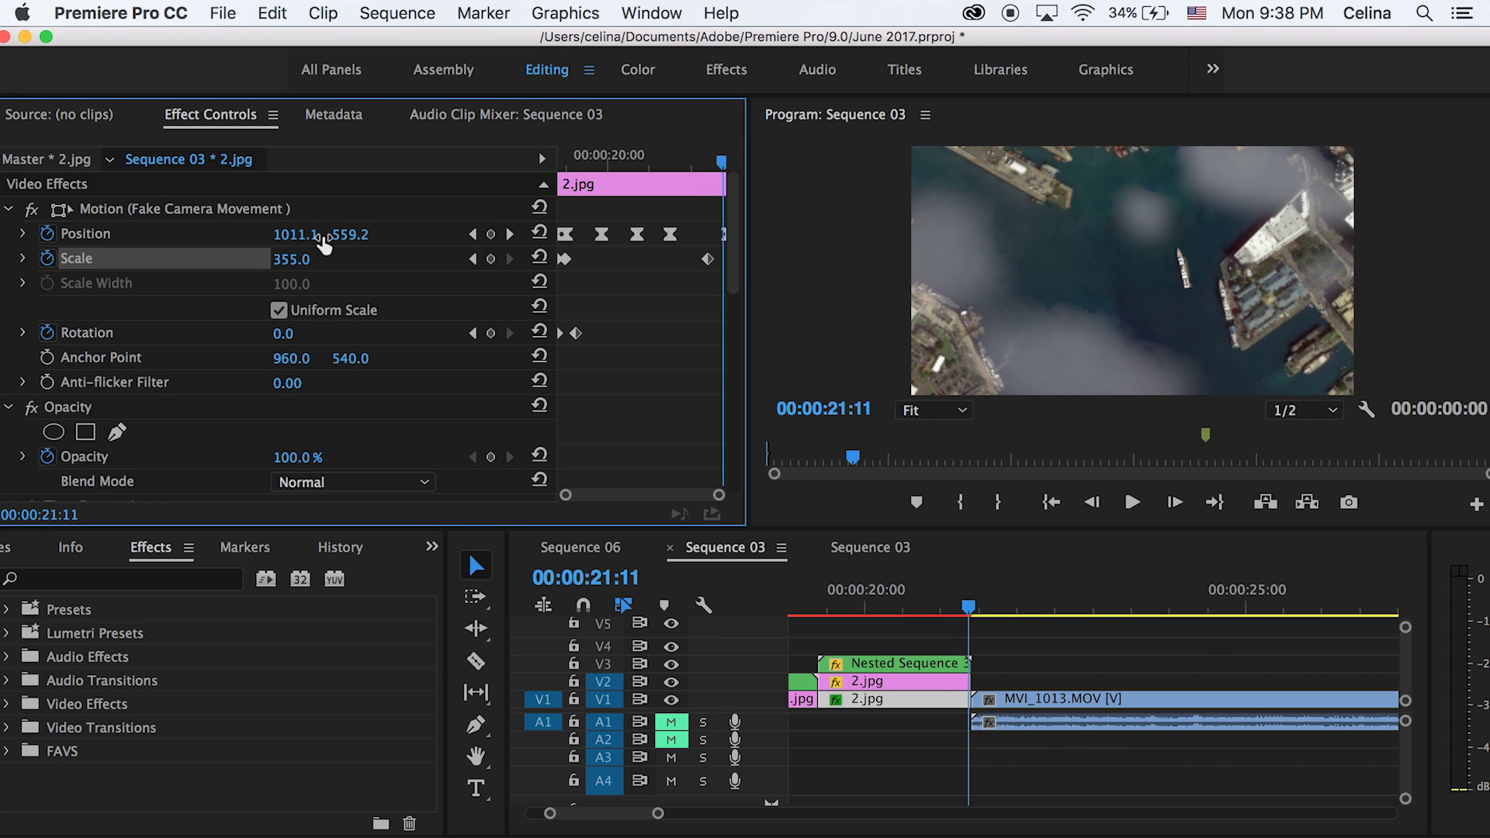
drag(325, 245, 682, 247)
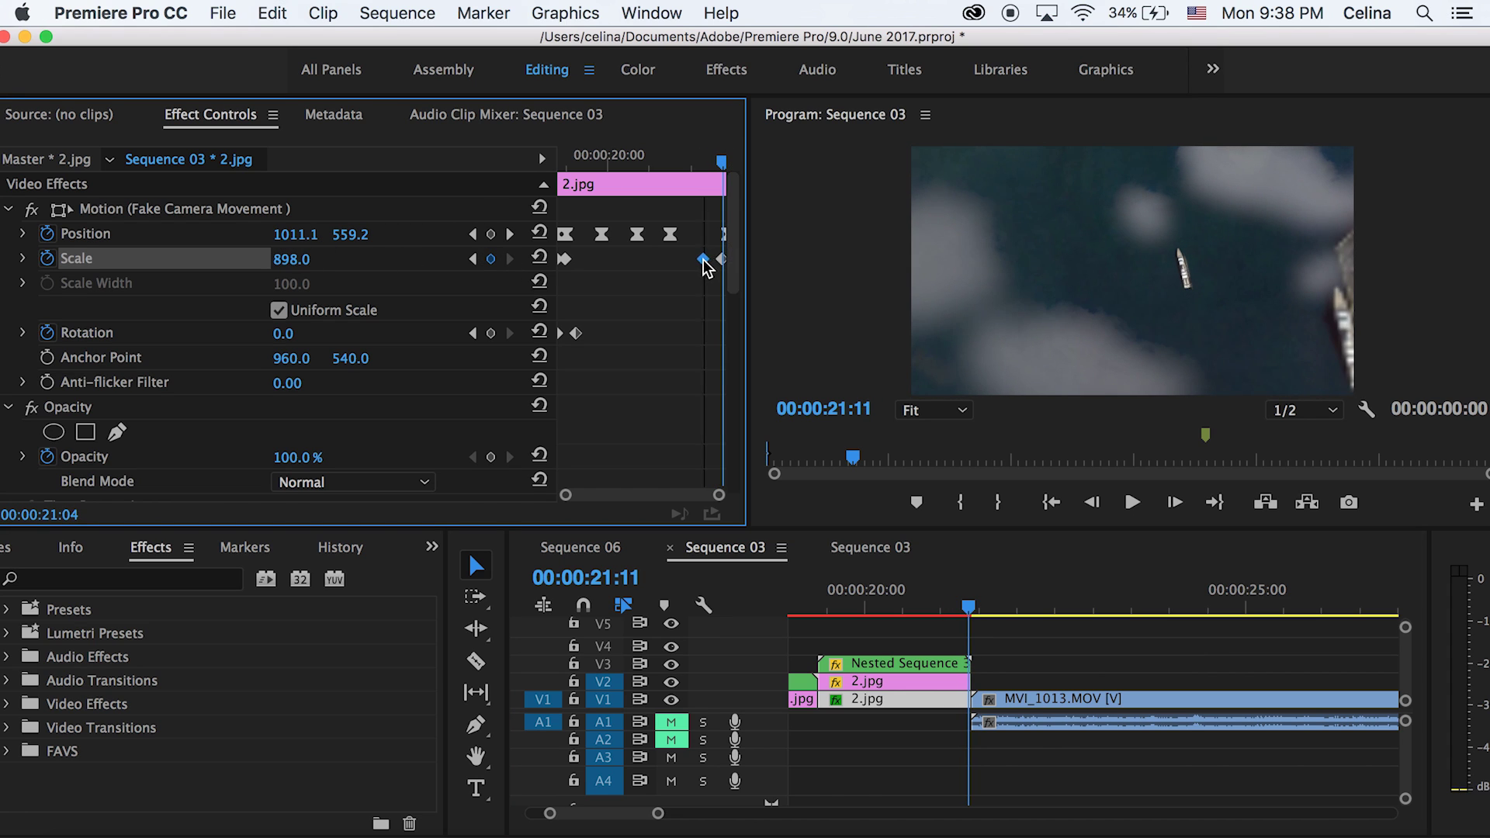
click(709, 160)
key(space)
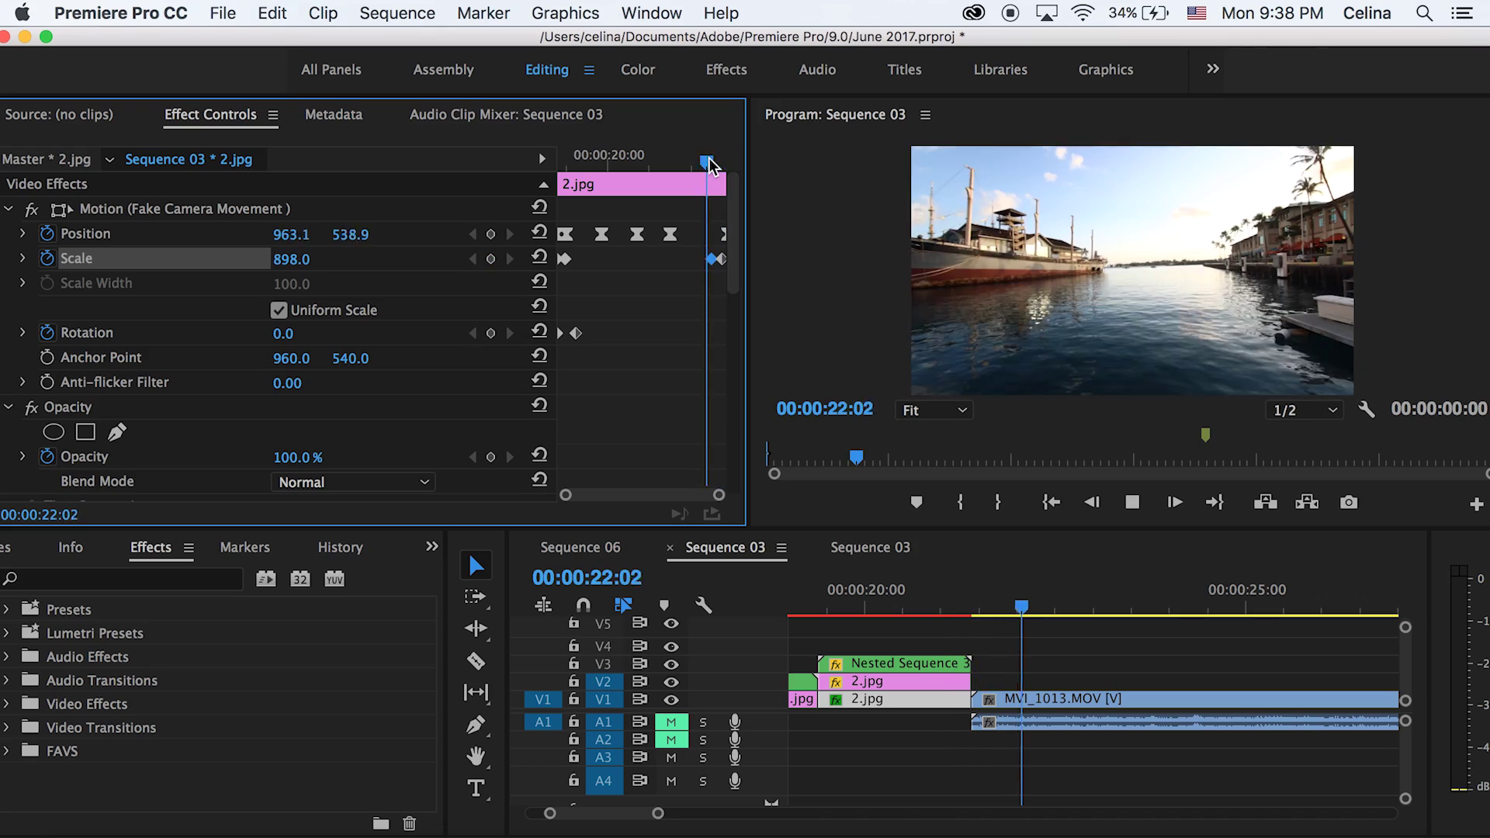